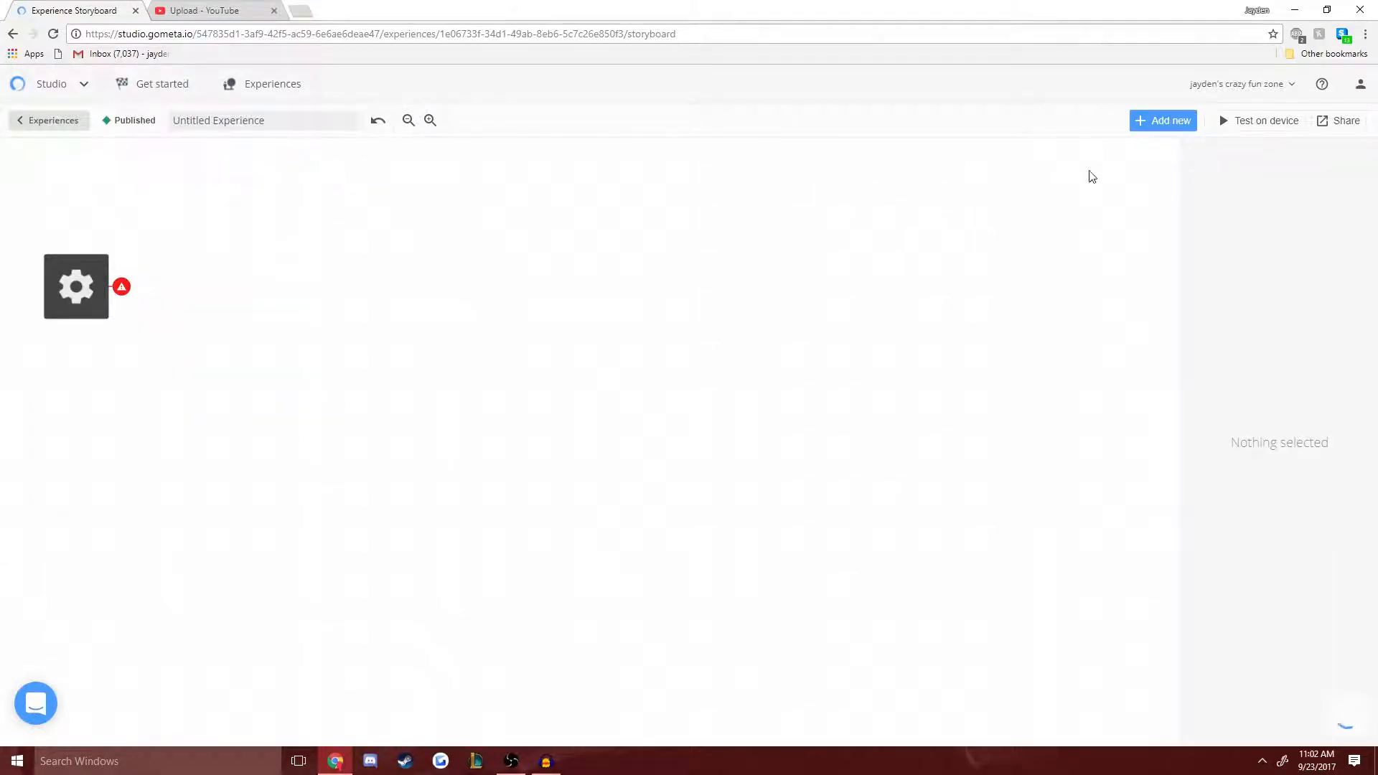
- Place a text input scene beside the settings block and make it the experience's starting scene
click(406, 252)
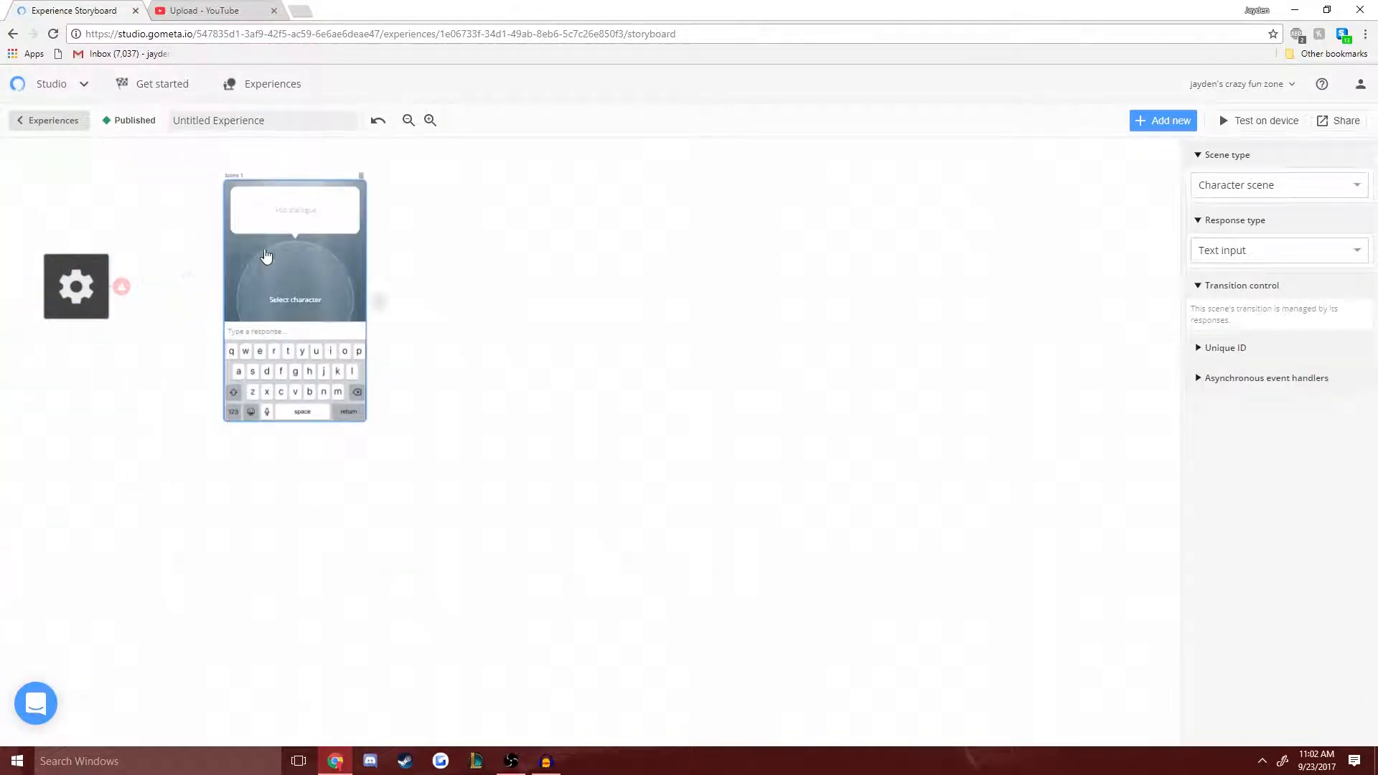
click(768, 280)
click(1274, 338)
click(1270, 354)
click(1268, 360)
click(1233, 417)
click(352, 247)
- Add a Lowercase text block from the String category next to the scene, and delete it after viewing its settings
click(1163, 120)
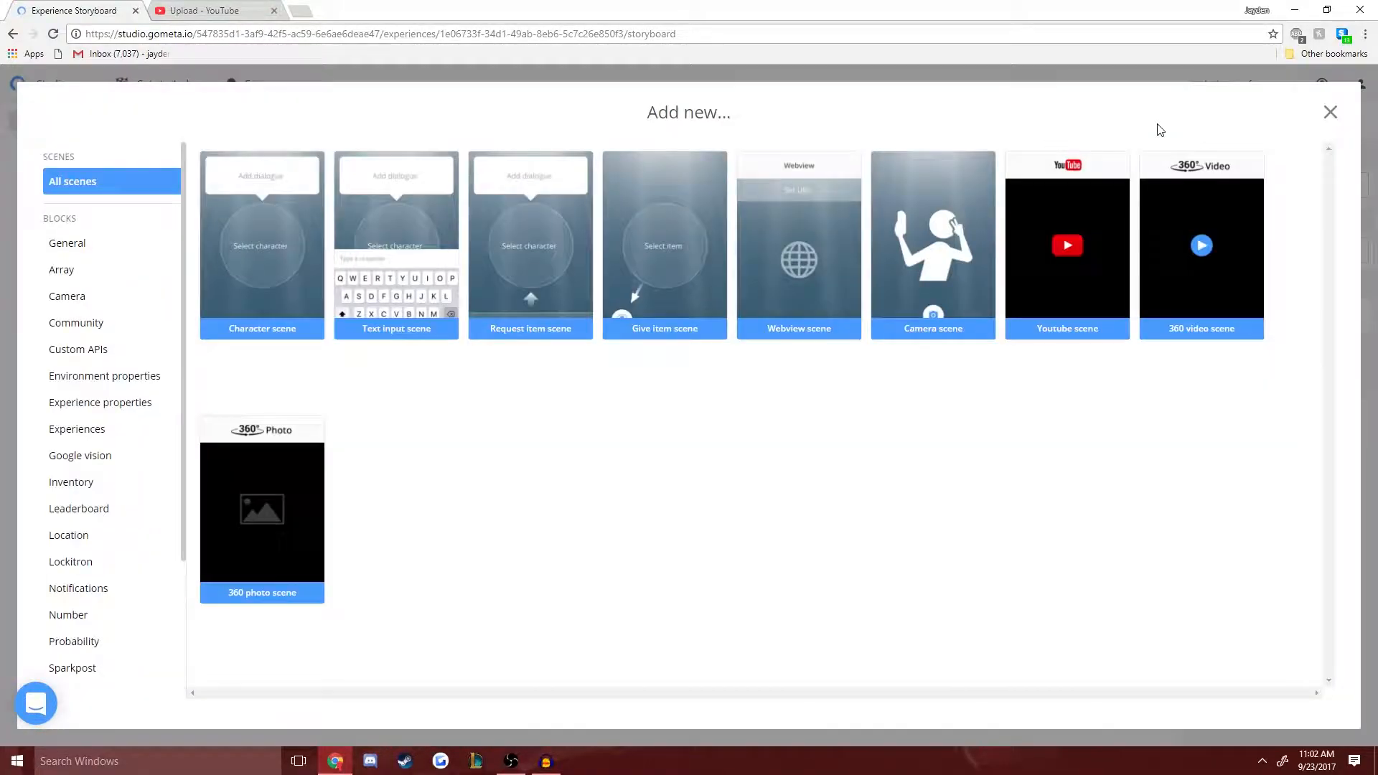
scroll(88, 567, down, 3)
click(84, 533)
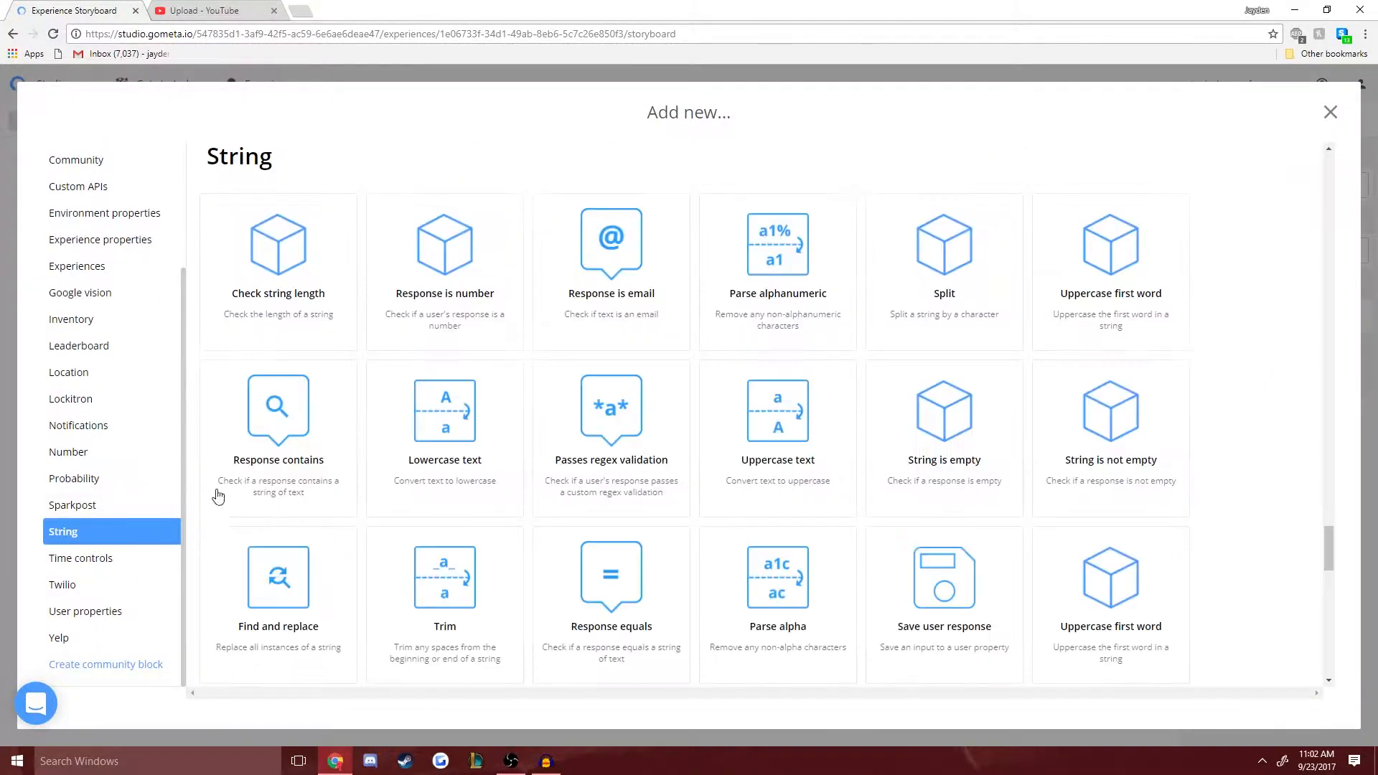
click(501, 413)
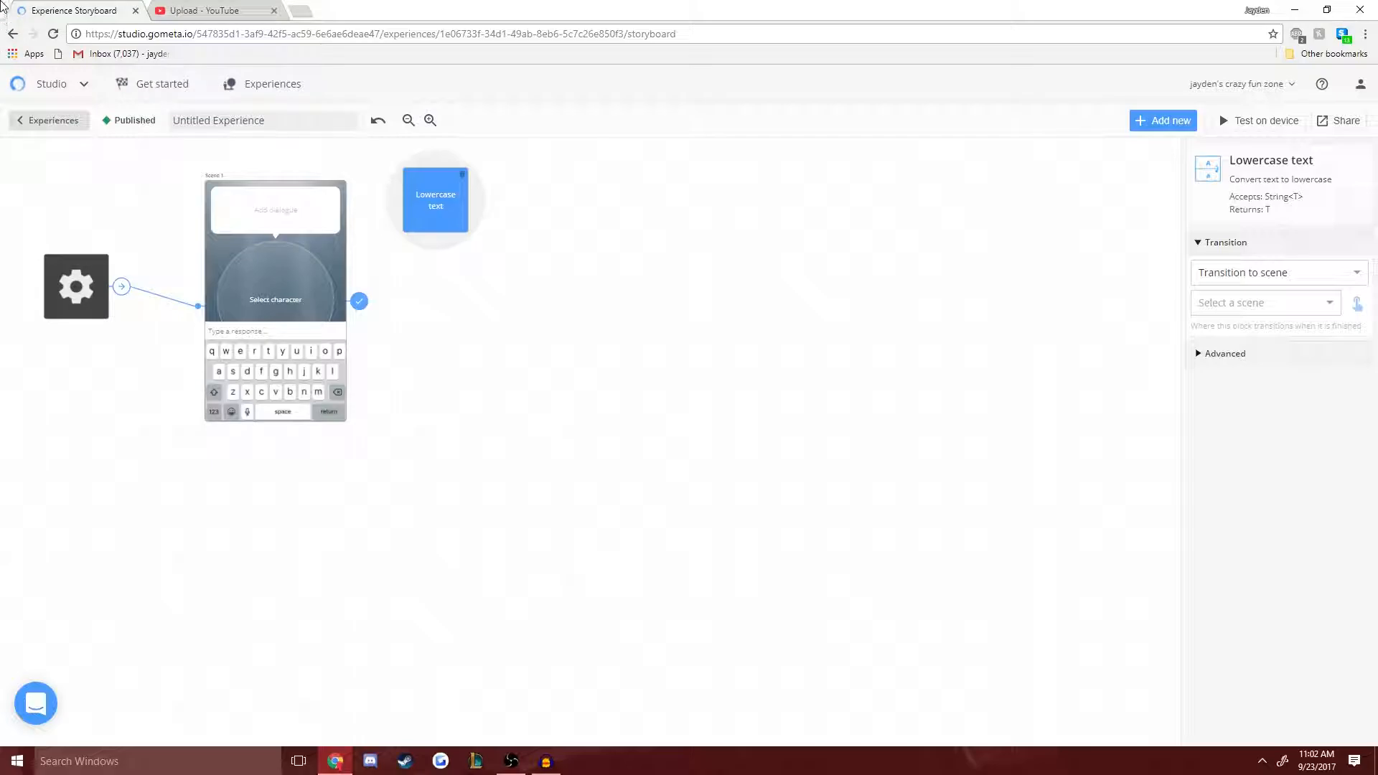
click(463, 175)
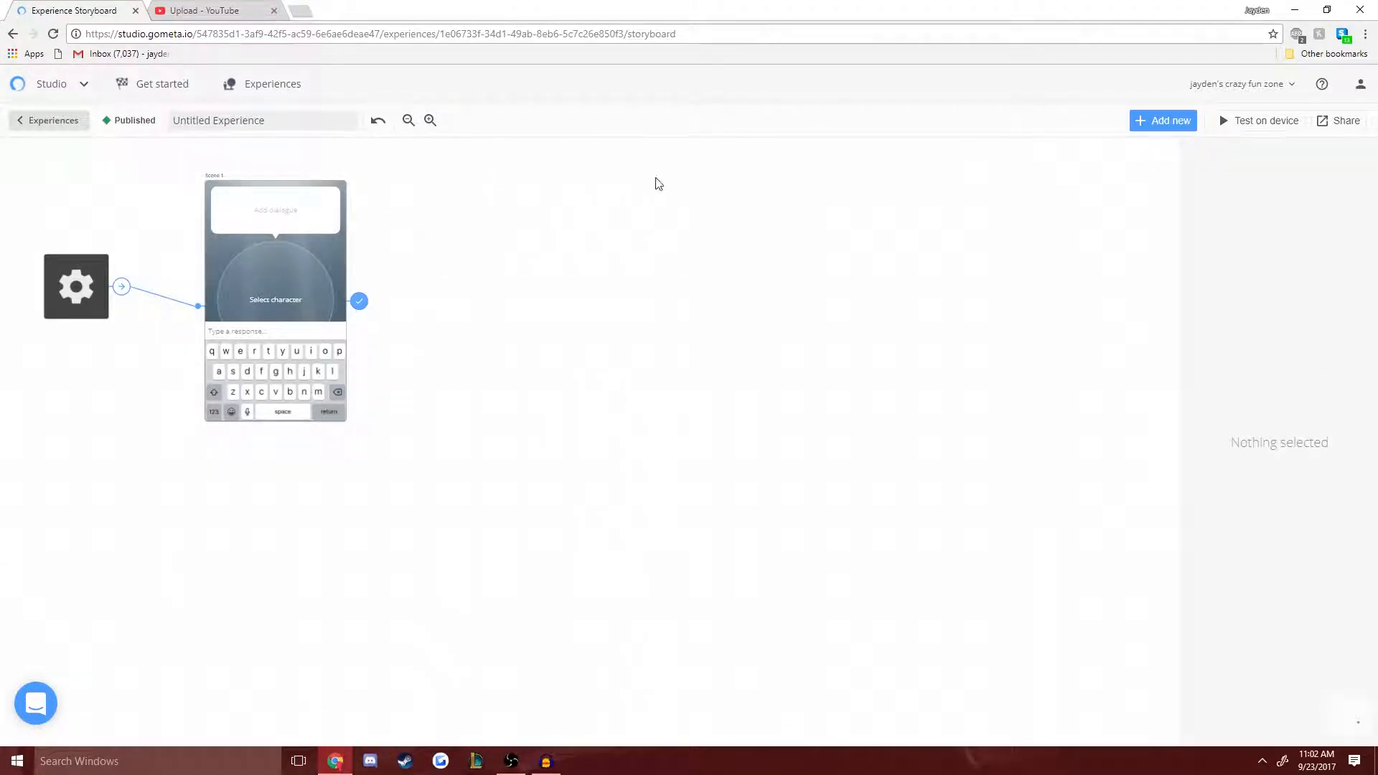
- Add a Passes regex validation block, look at its Regex setting, and delete the block
click(1170, 121)
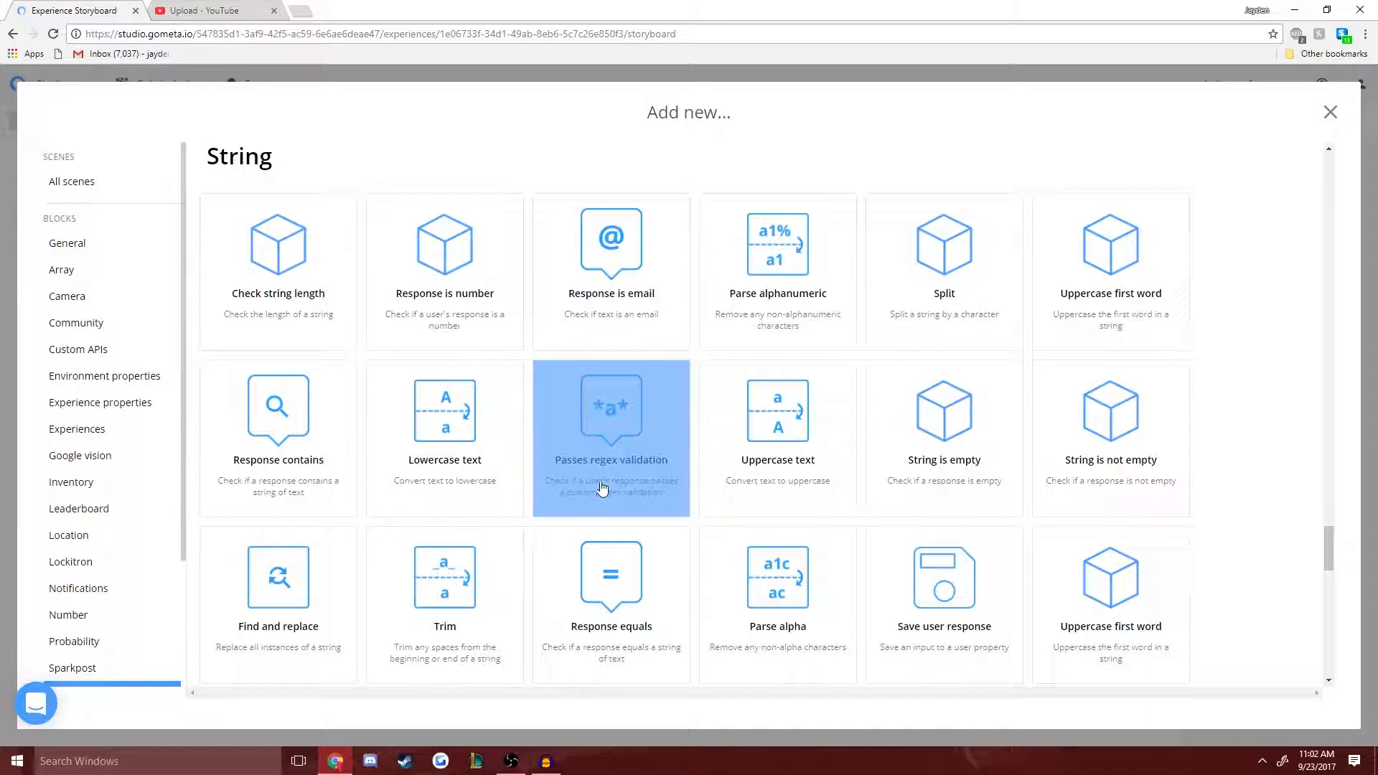
click(562, 511)
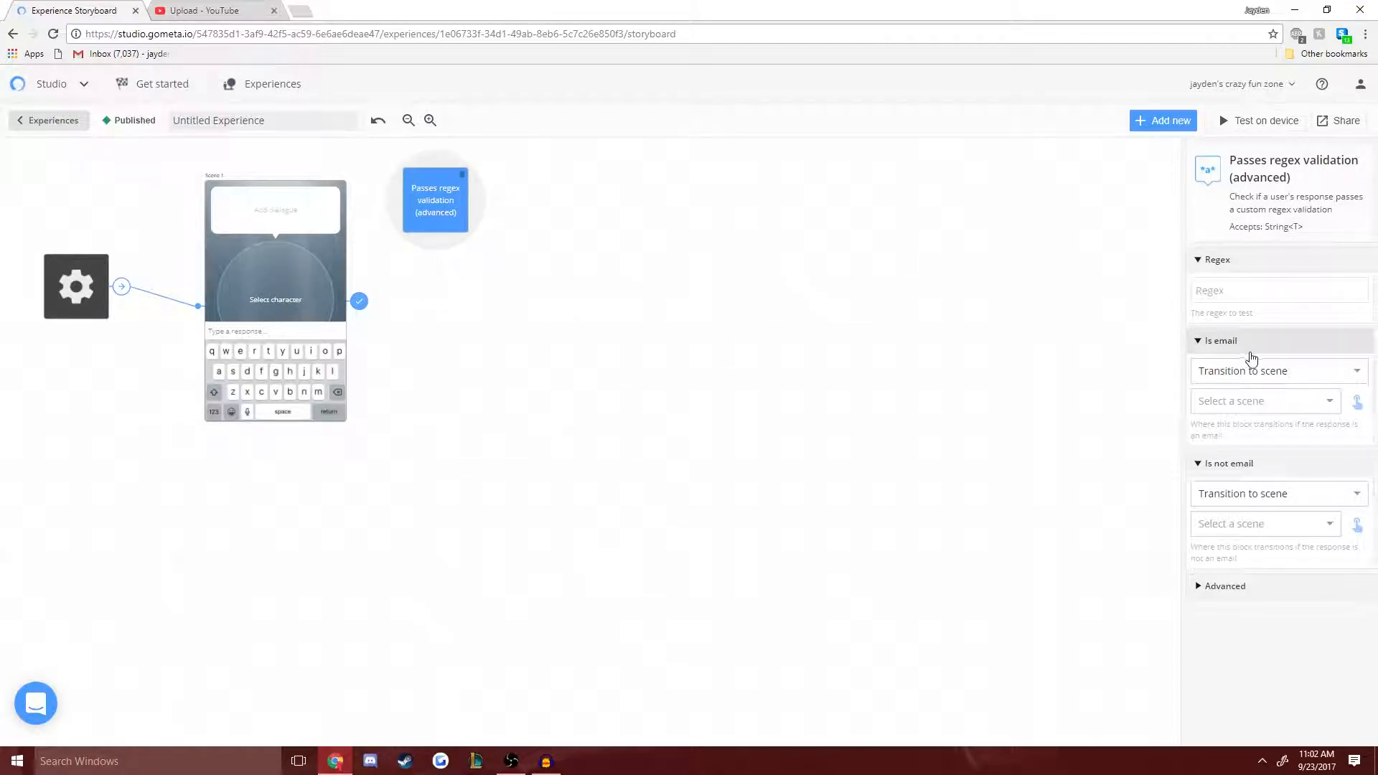
click(1250, 297)
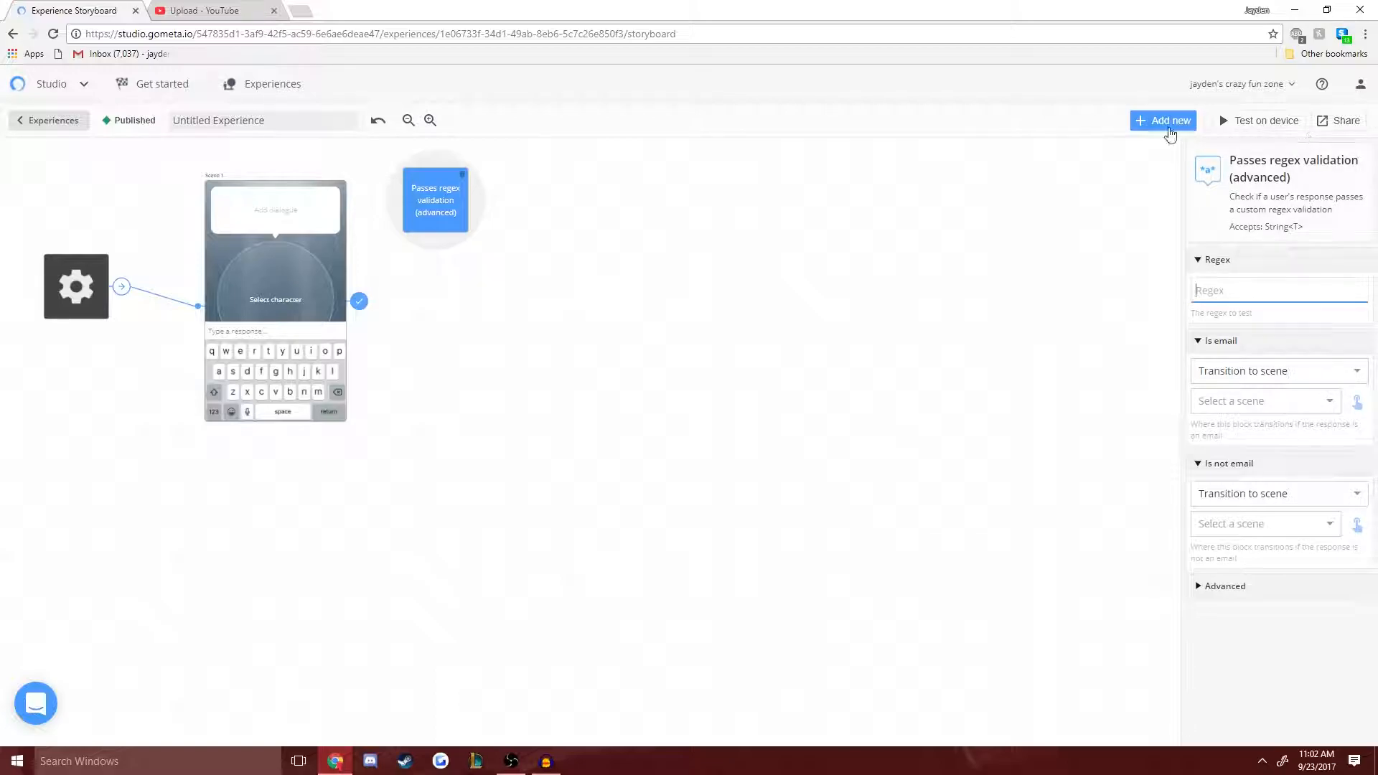
click(463, 178)
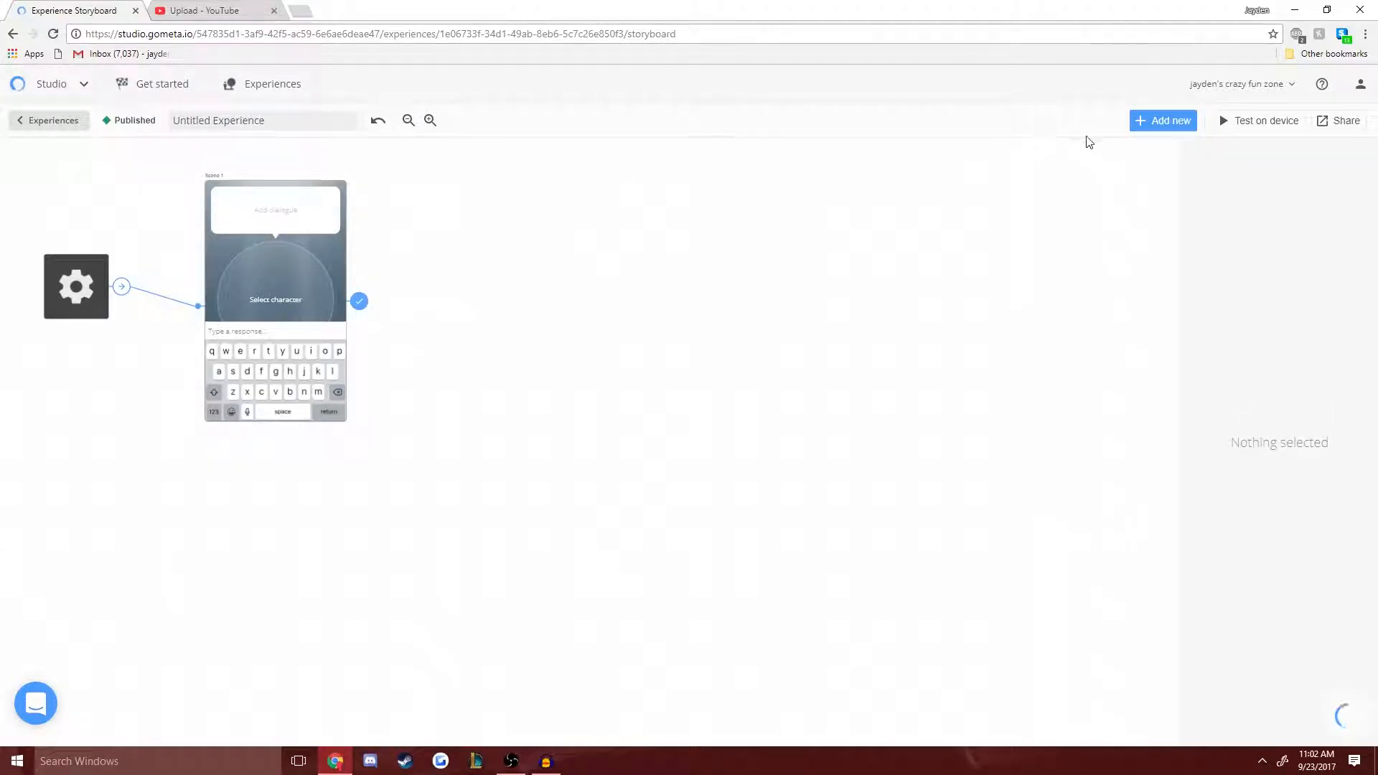
- Add an Uppercase text block beside the scene to view its settings, and delete it
click(1168, 120)
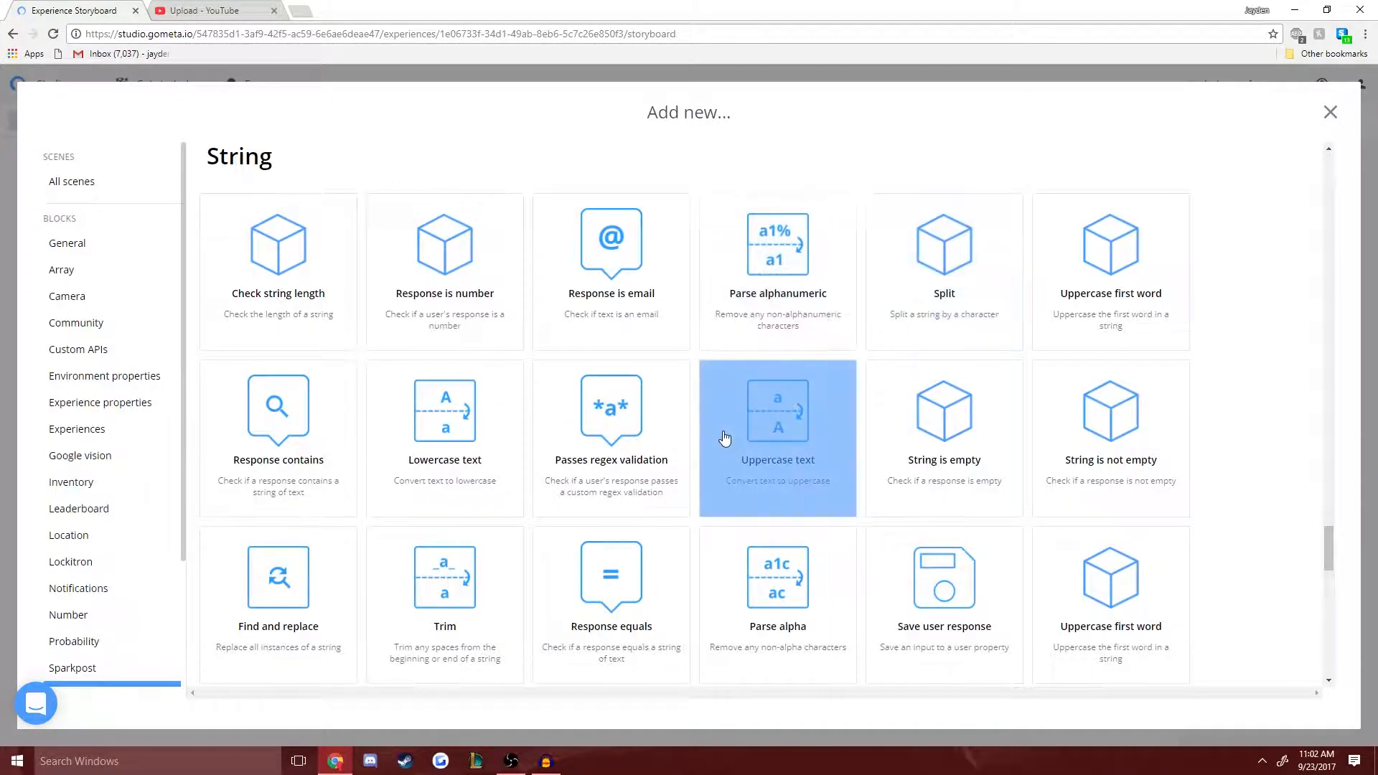
click(726, 409)
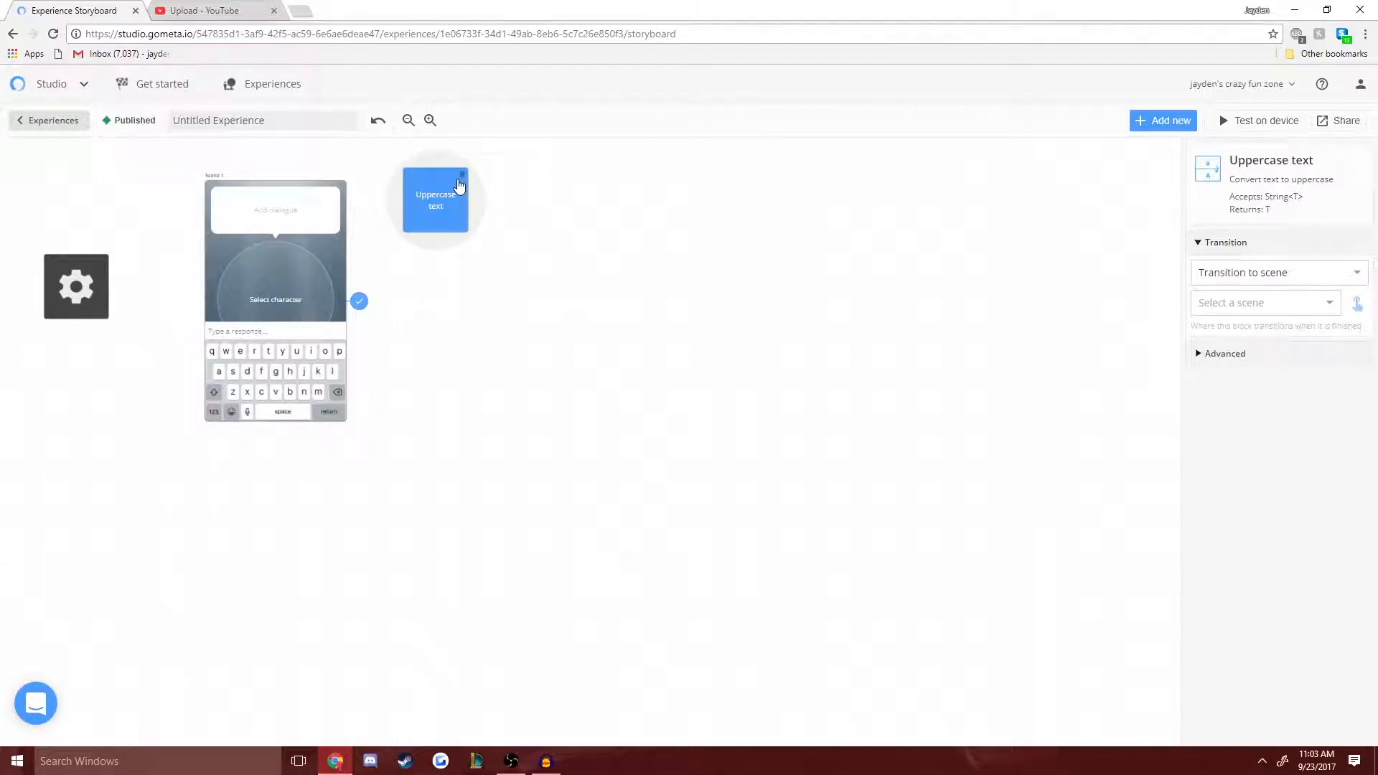
click(462, 180)
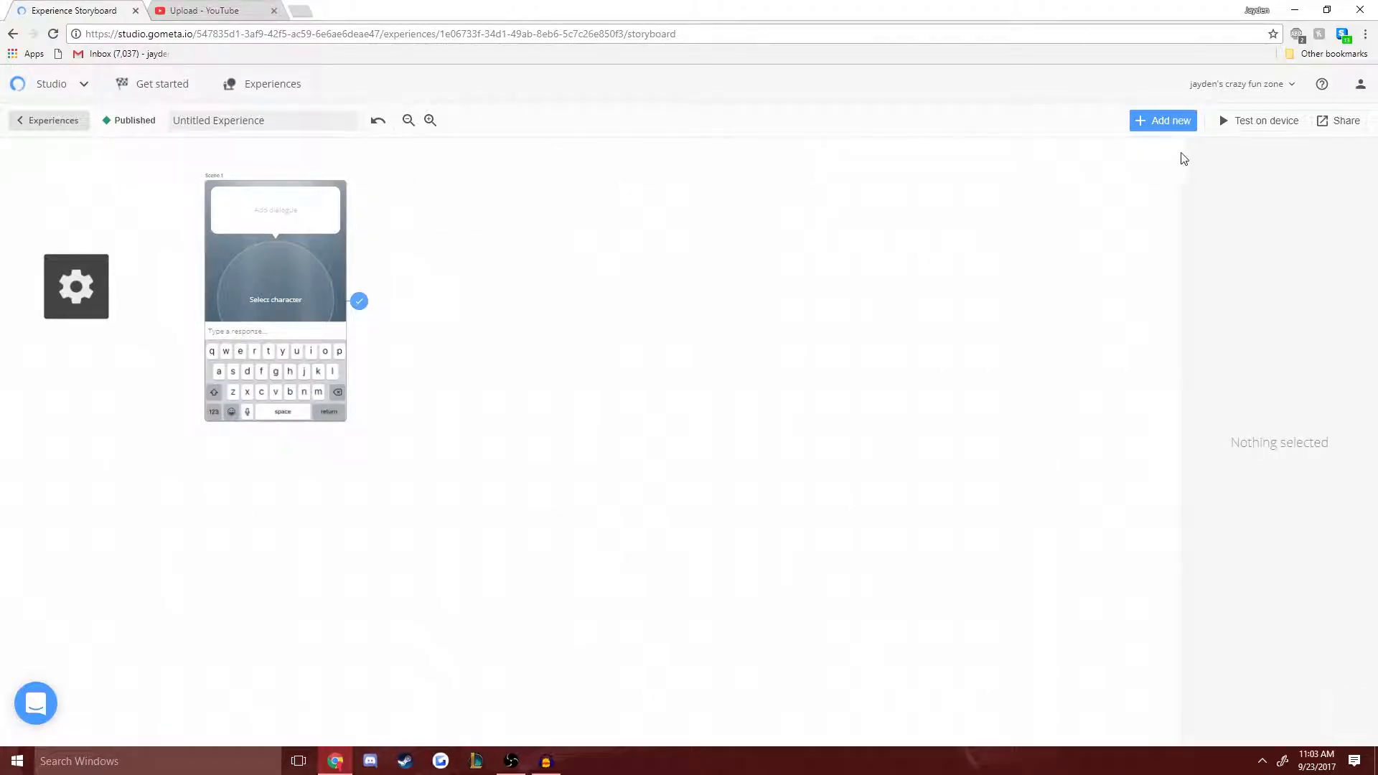
- Add a String is empty block beside the scene, view its transition options, and delete it
click(1162, 121)
click(923, 481)
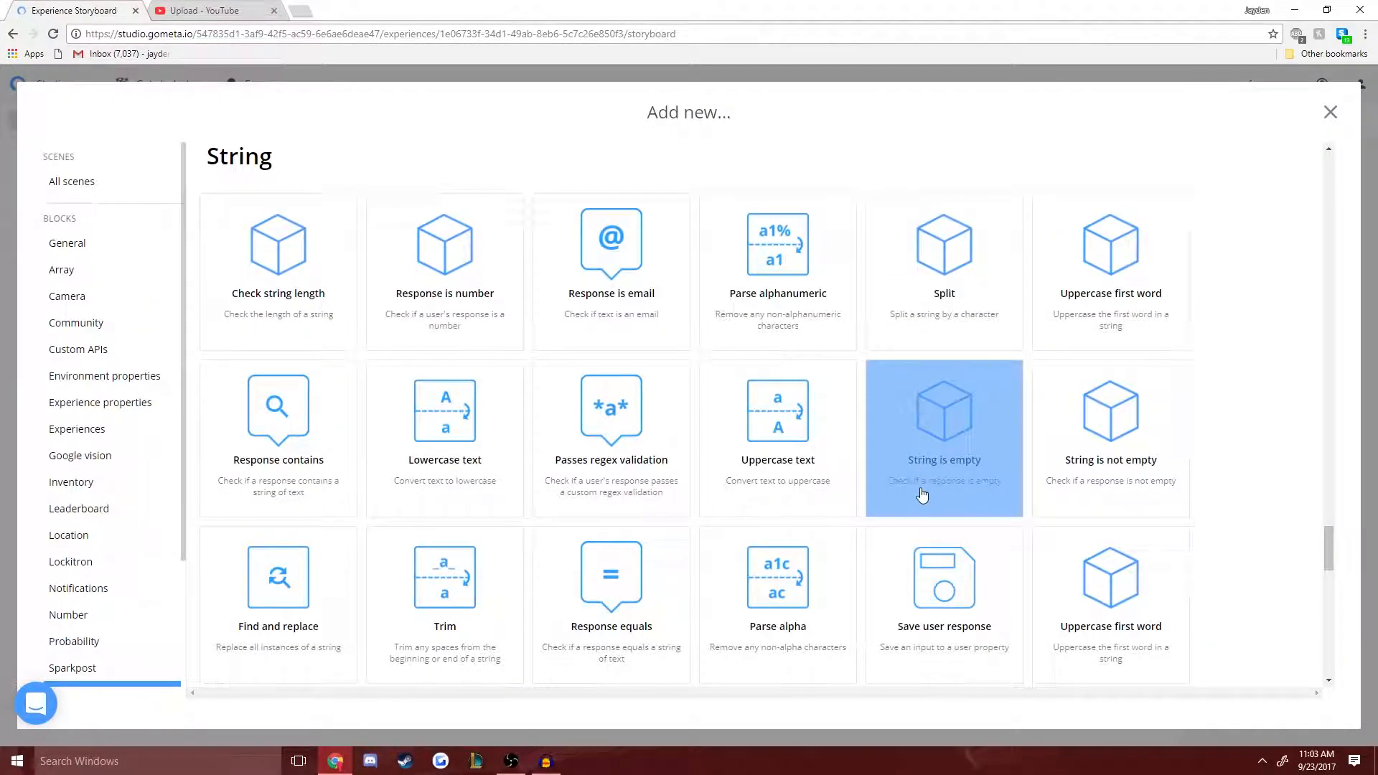
click(425, 337)
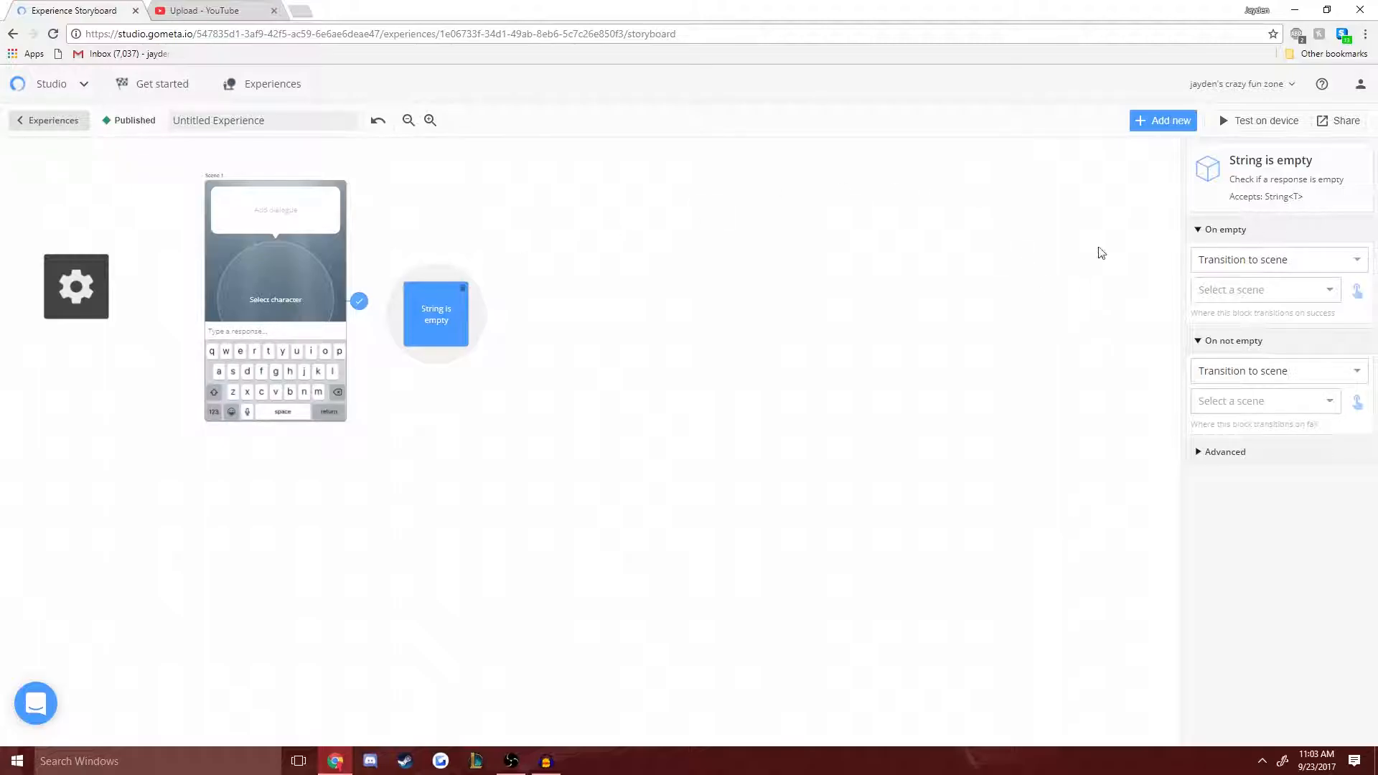
click(463, 288)
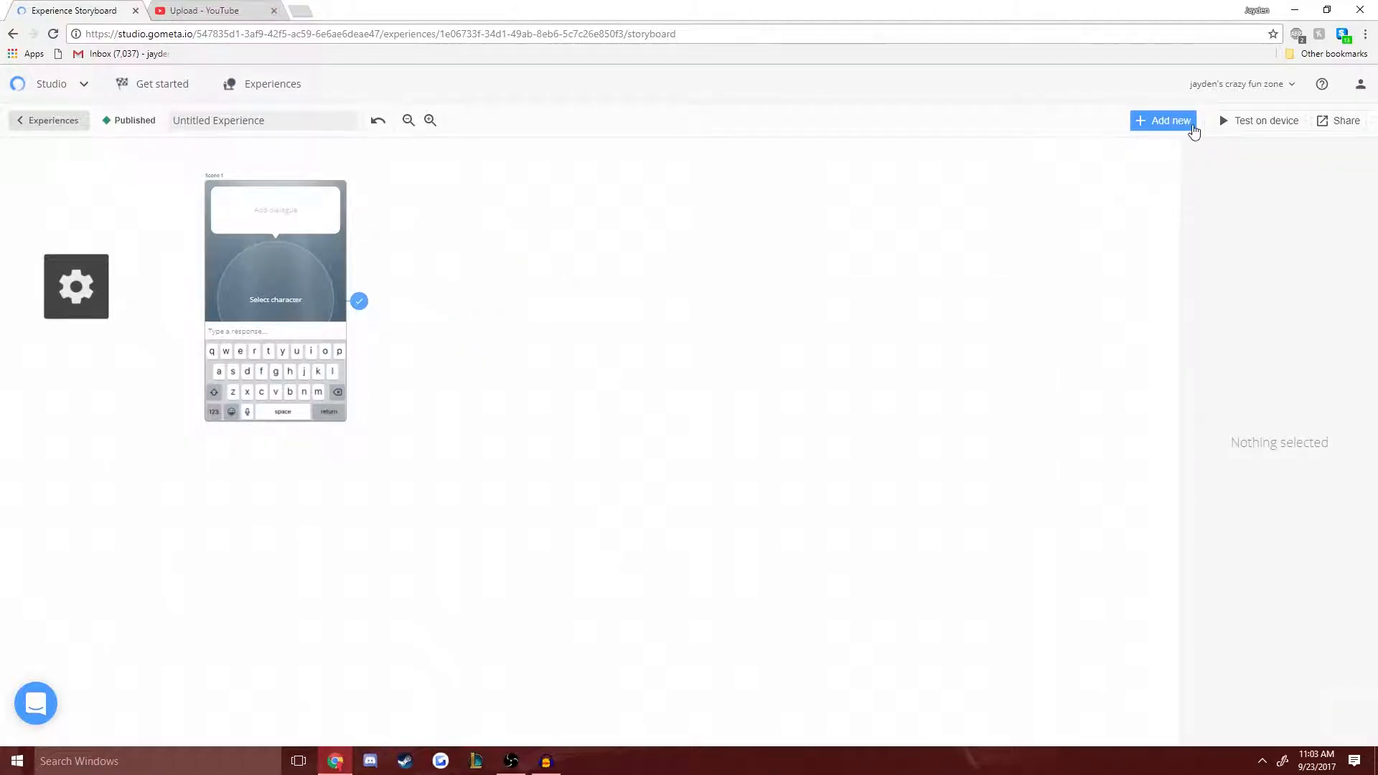
- Add a String is not empty block beside the scene, view its transition options, and delete it
click(1184, 126)
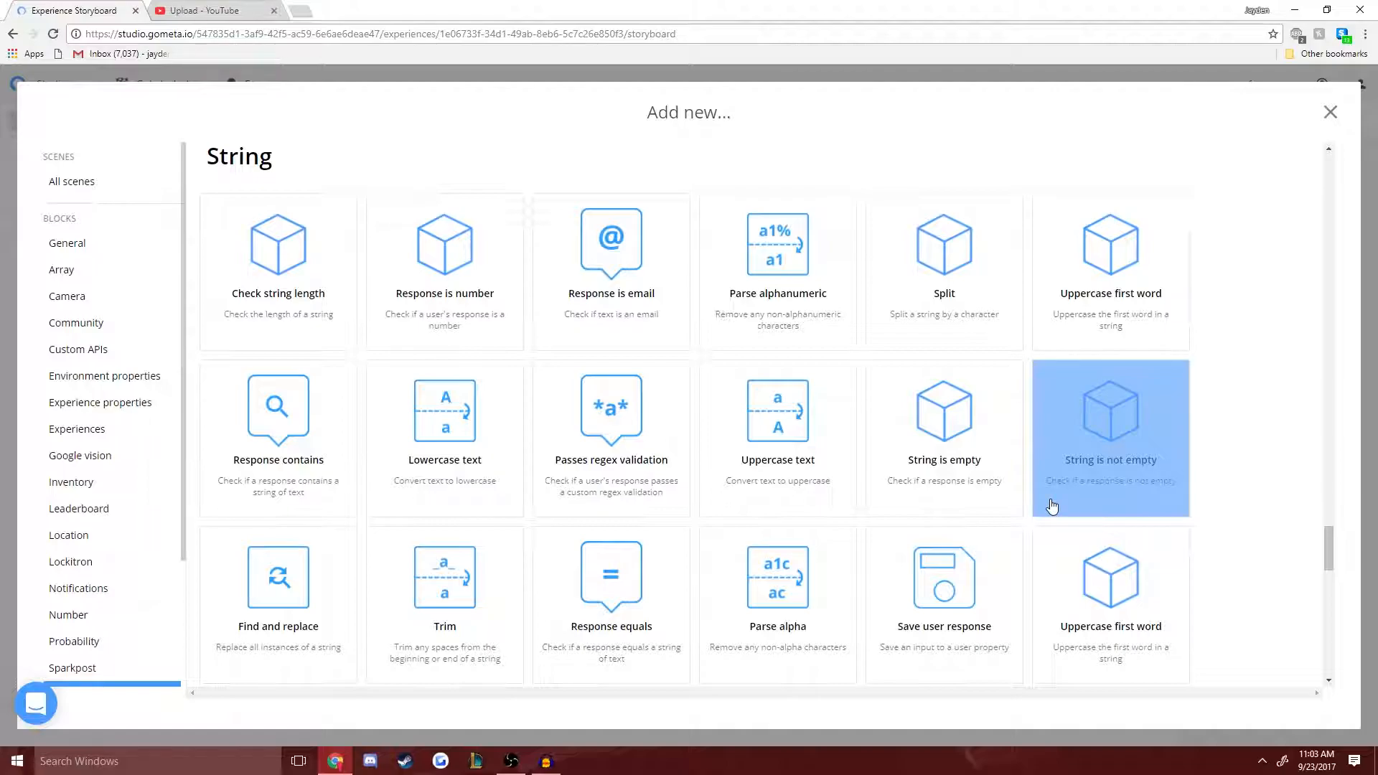
click(1055, 458)
click(404, 209)
click(1035, 292)
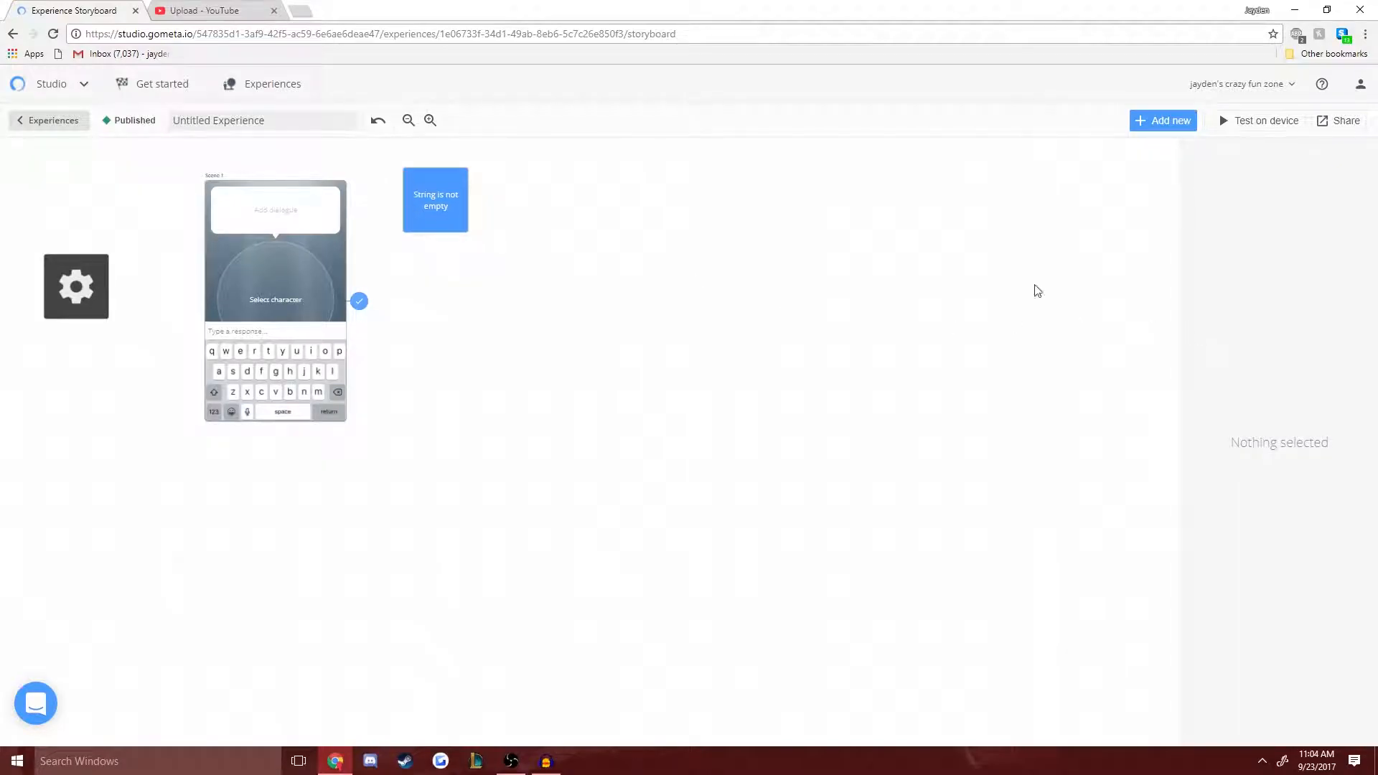
click(458, 217)
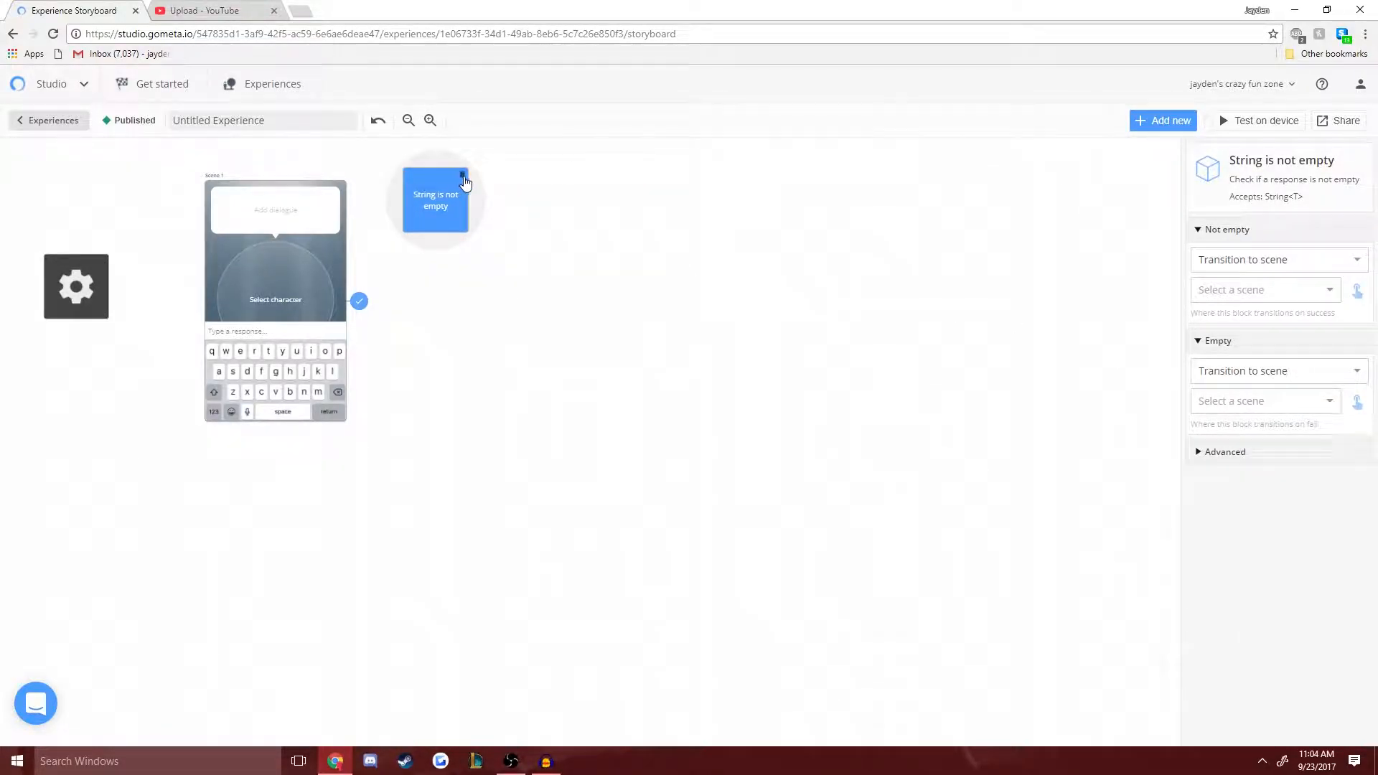
click(463, 176)
- Add a Find and replace block from the String category beside the text input scene
click(1141, 122)
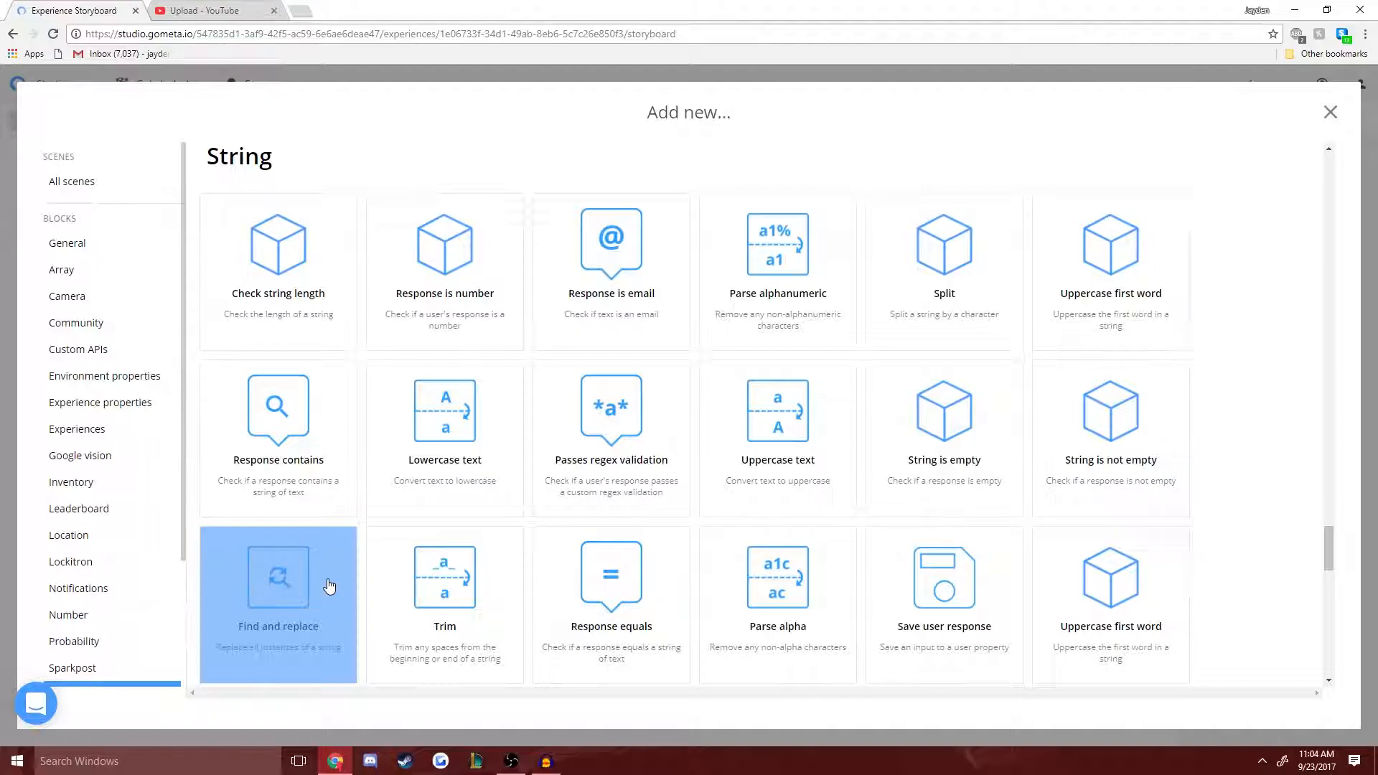
click(348, 559)
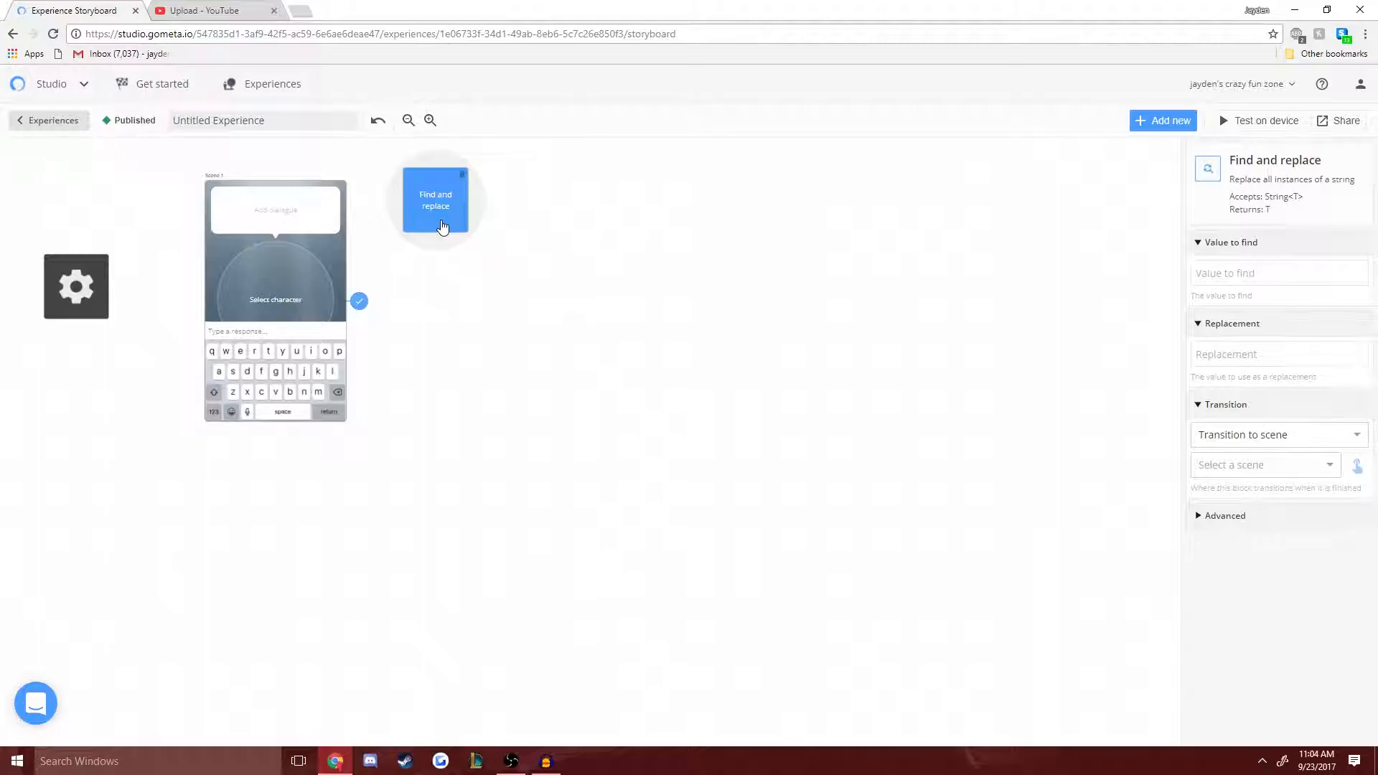
- Give the text input scene the dialogue 'Type "pizza" and see what happens.' and the boxer character with the blue ice pack
click(252, 216)
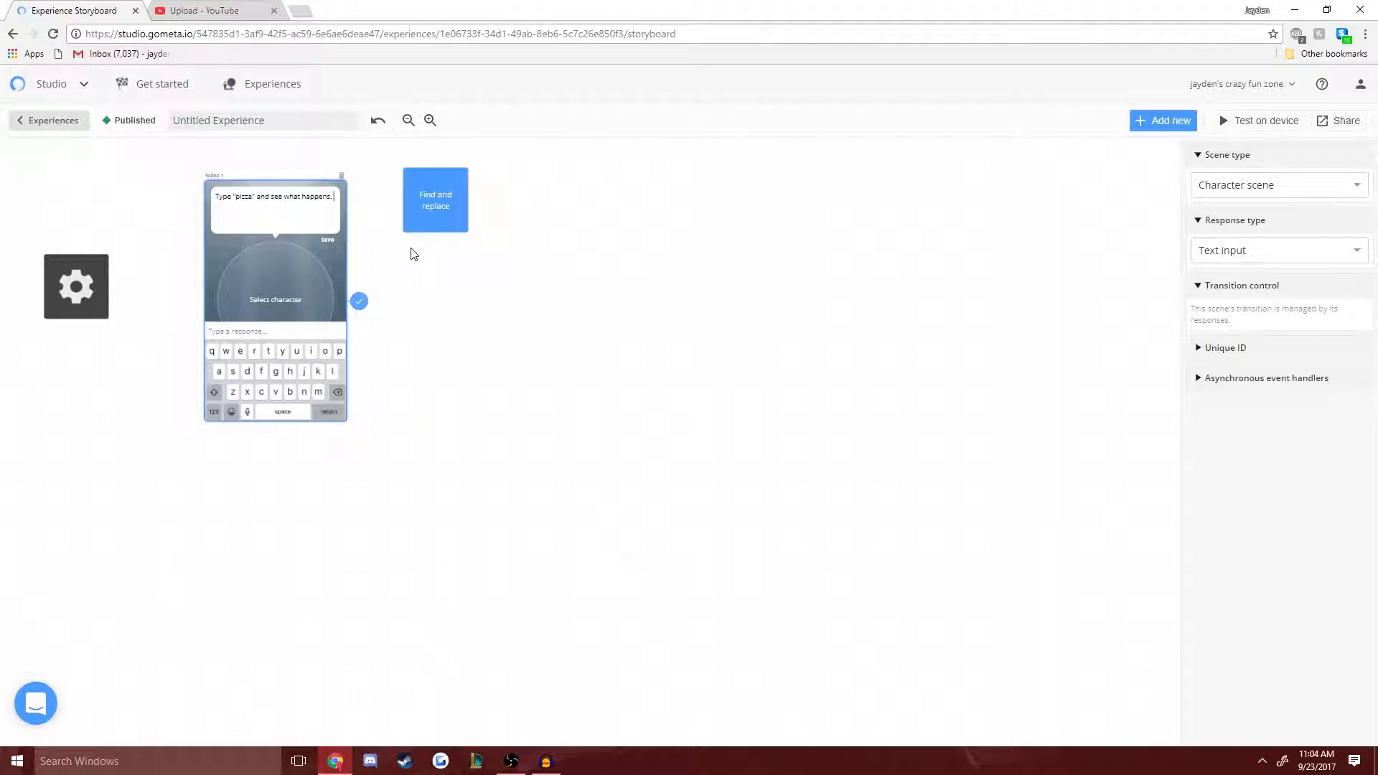
click(253, 305)
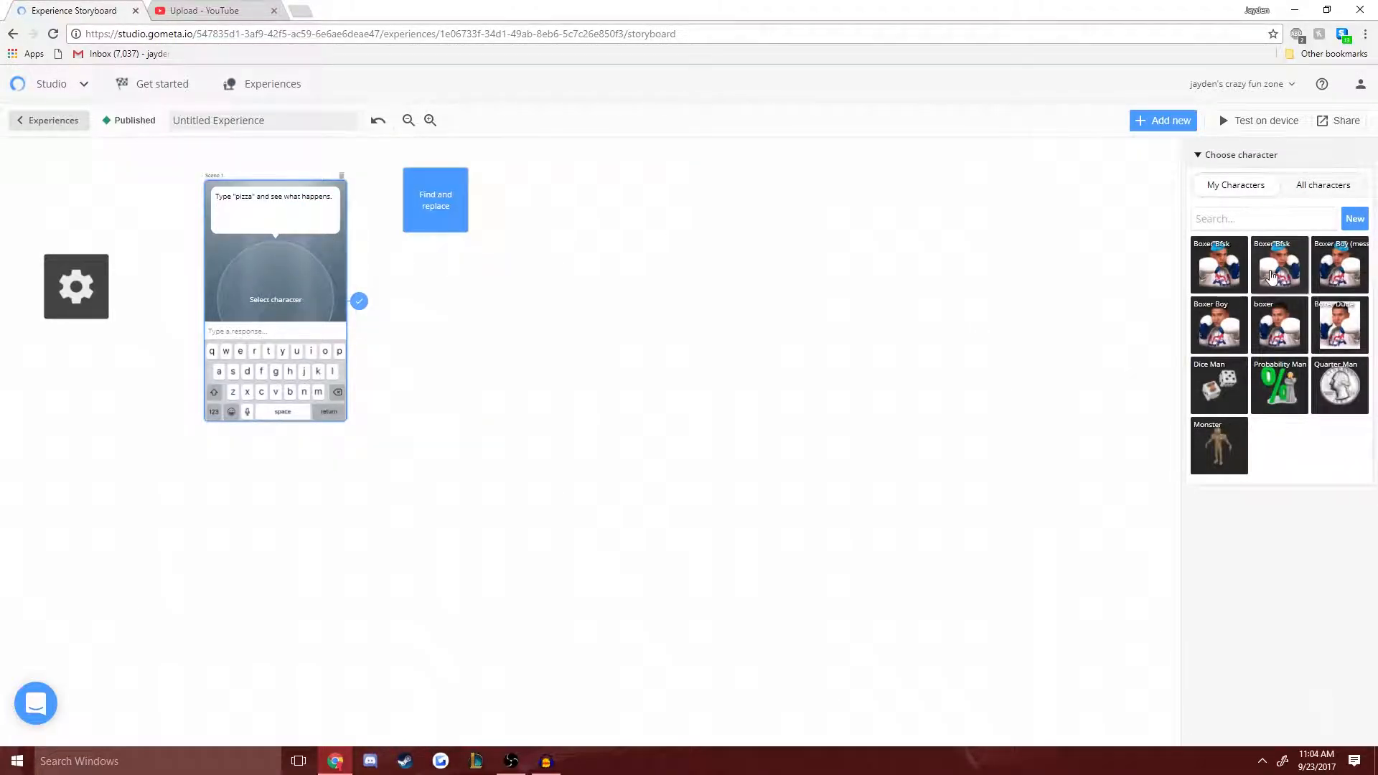
click(1271, 276)
click(306, 370)
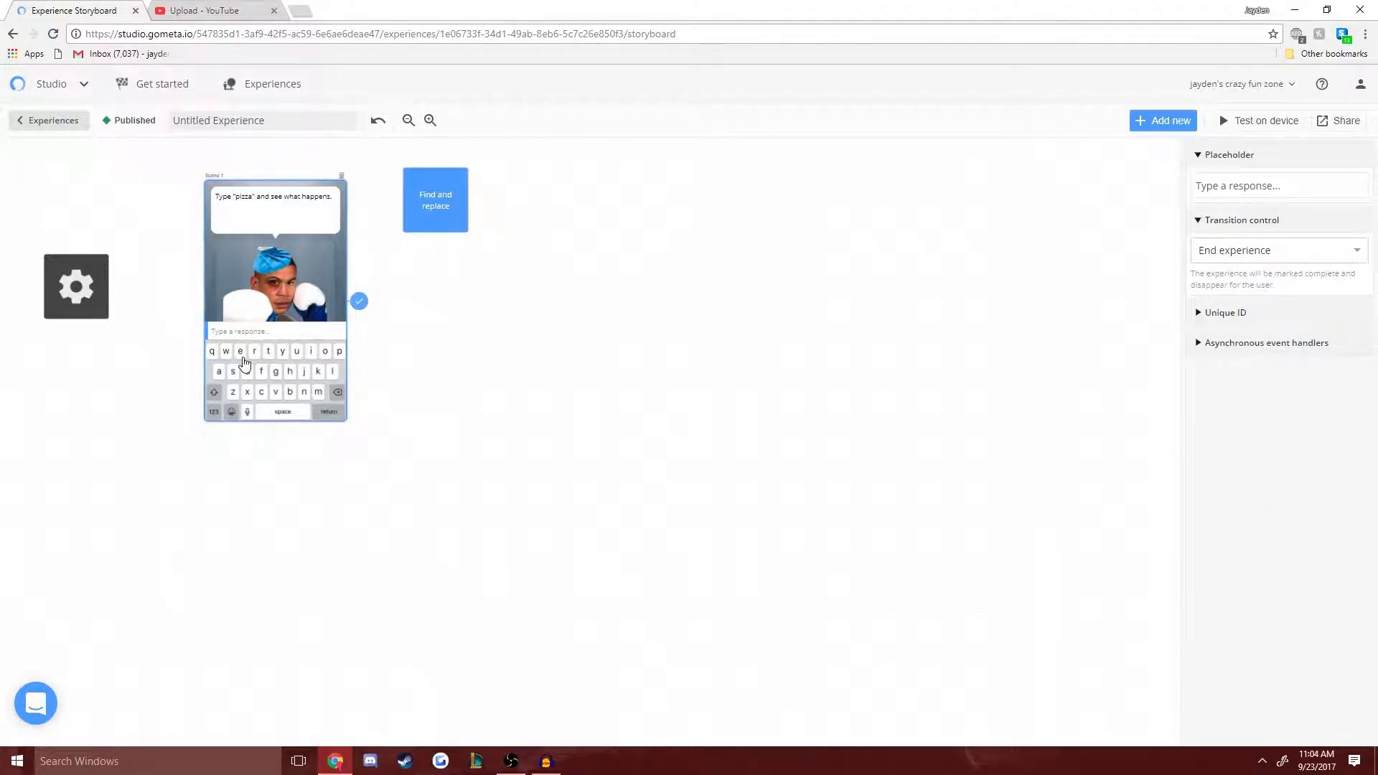
- Set the Find and replace block to find "pizza" and replace it with "mango", and move the block slightly lower
click(434, 208)
click(1315, 276)
text(pizza)
click(1271, 357)
text(mango)
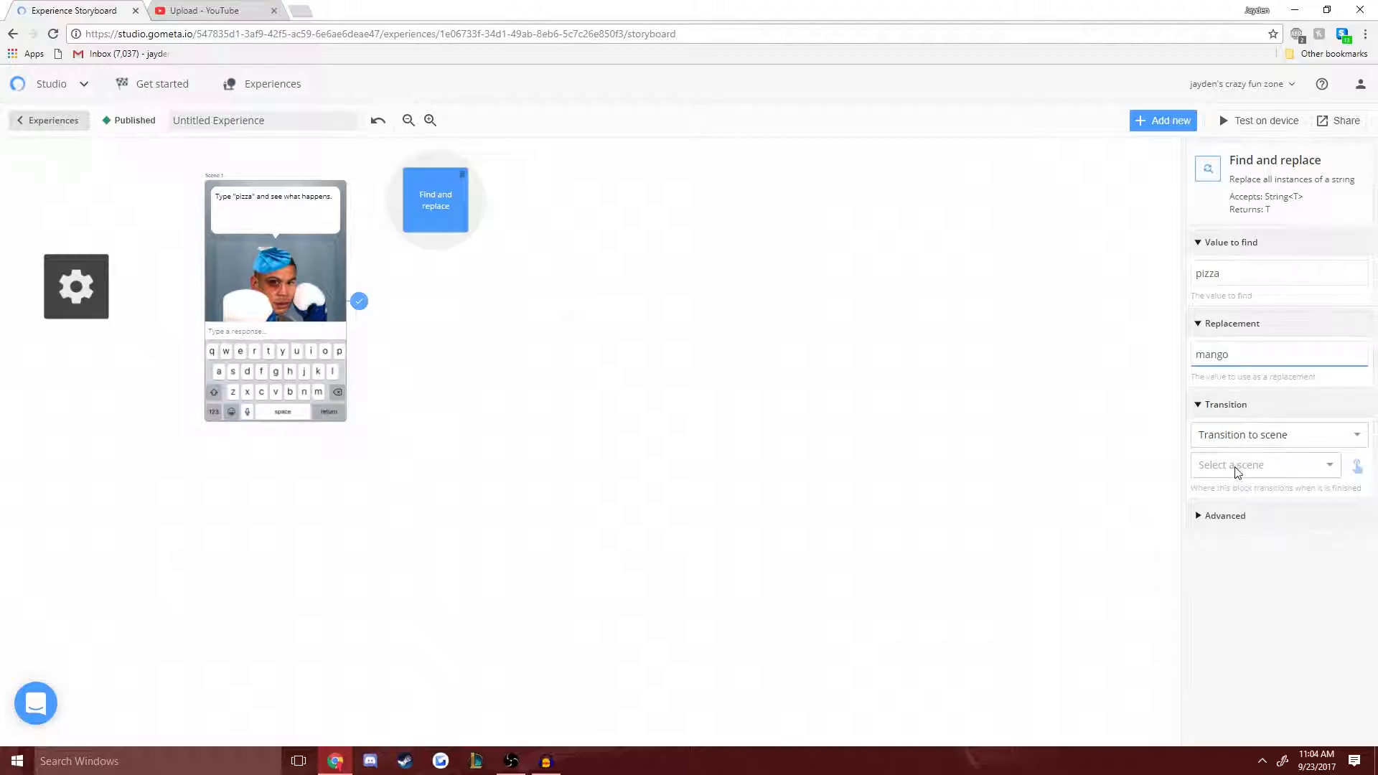
drag(423, 213, 413, 285)
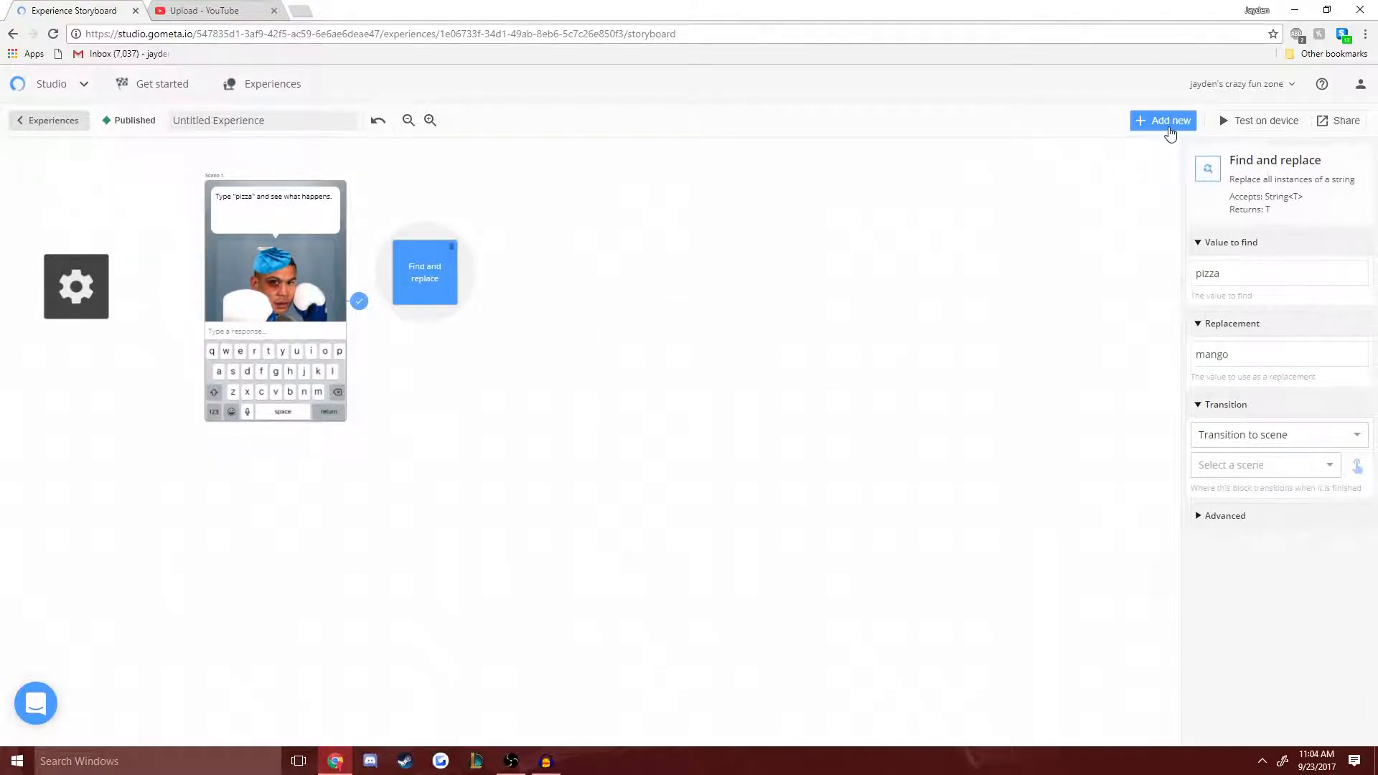
- Add a Save user response block just after the Find and replace block
click(1163, 120)
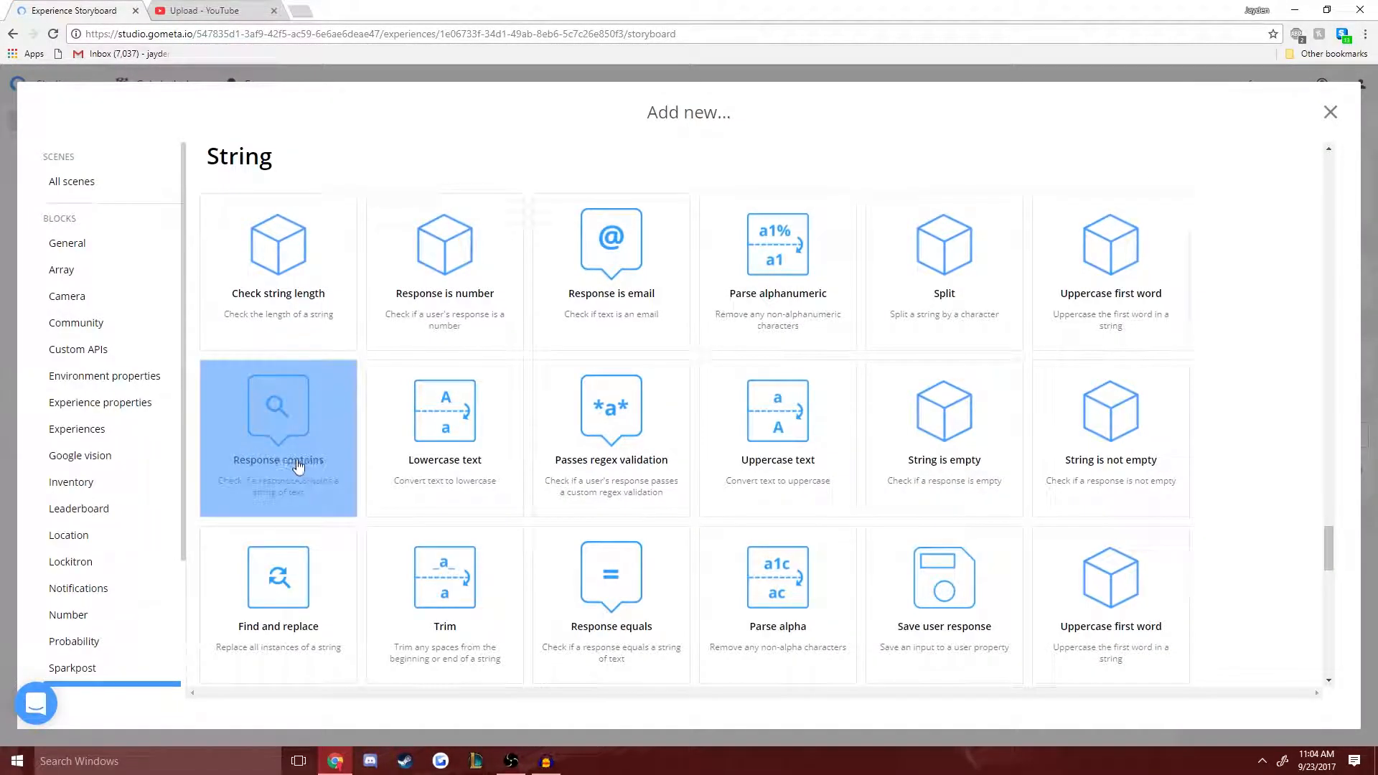
scroll(926, 445, down, 2)
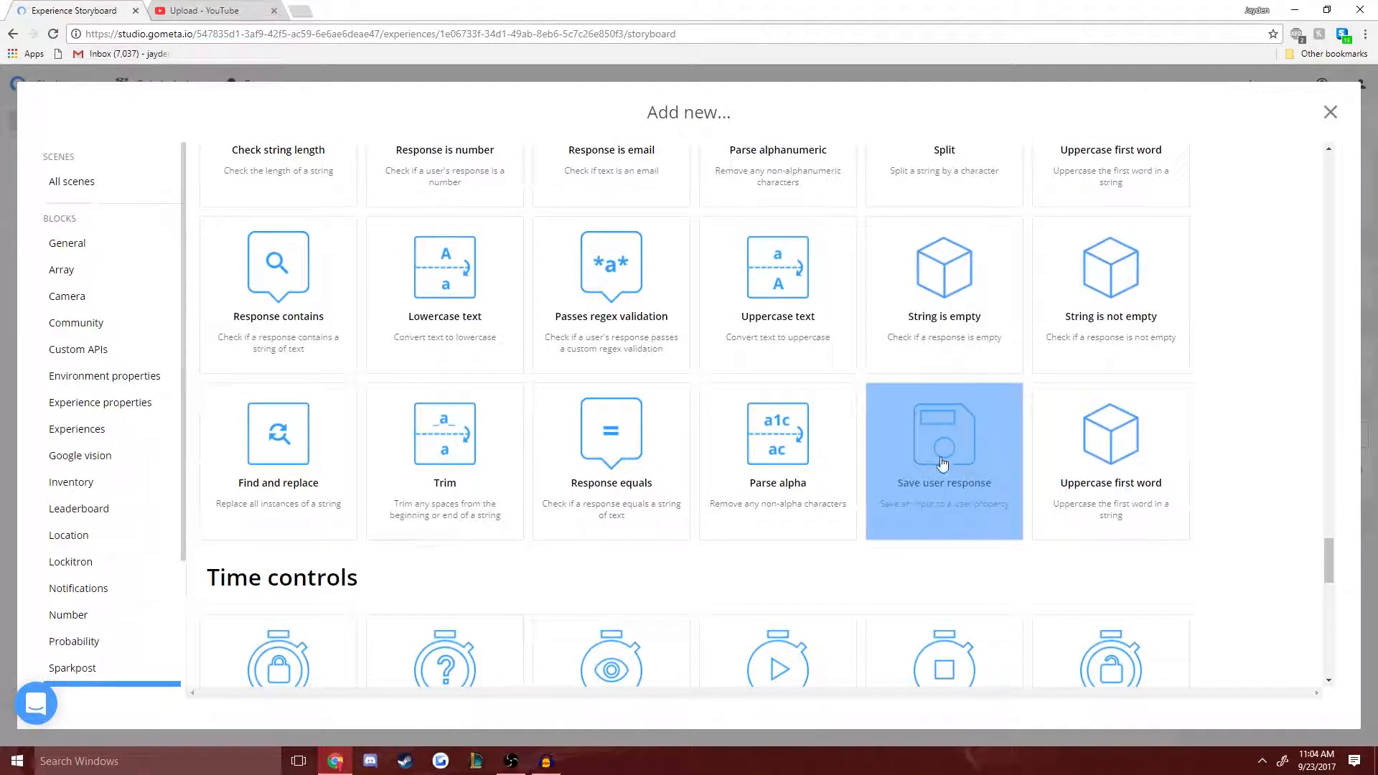
click(933, 488)
click(520, 296)
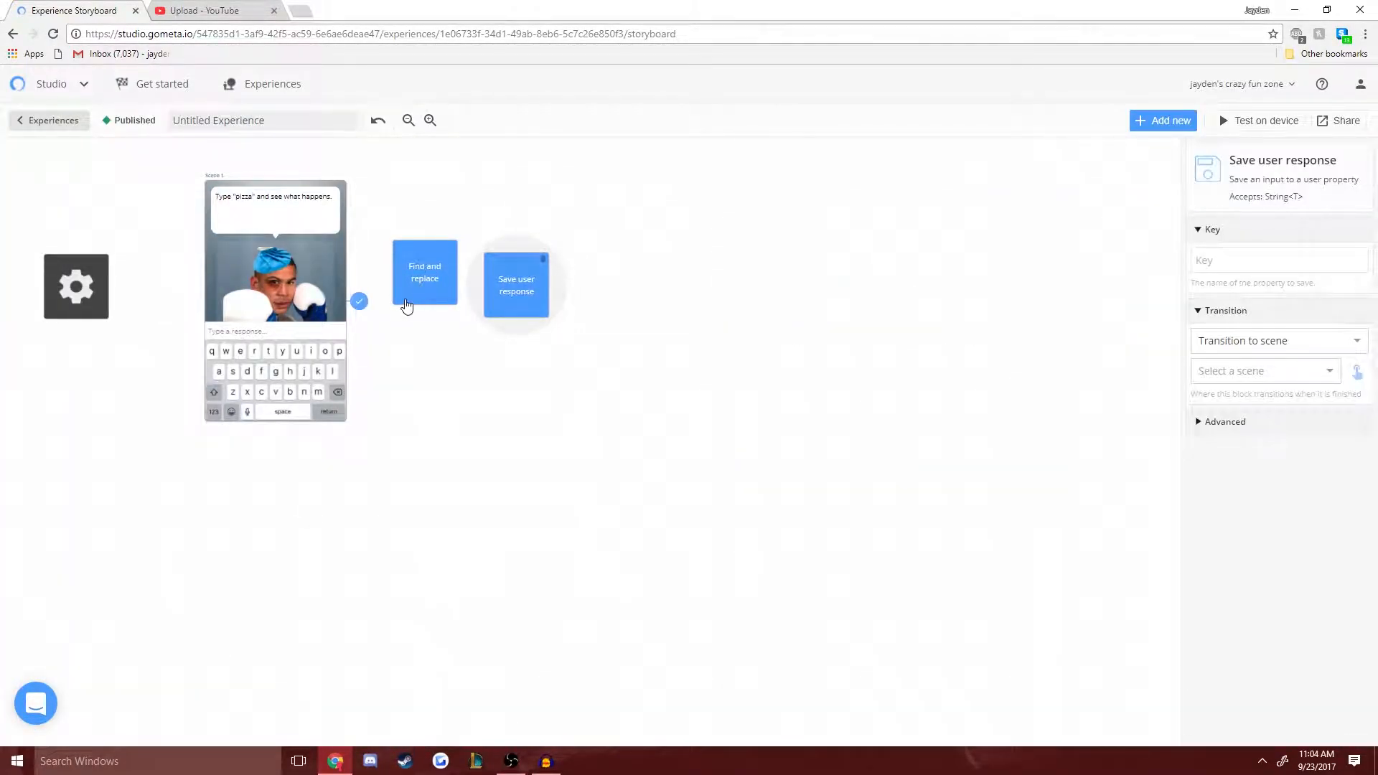
- Make the scene's text response transition to the Find and replace block
click(311, 357)
click(1238, 251)
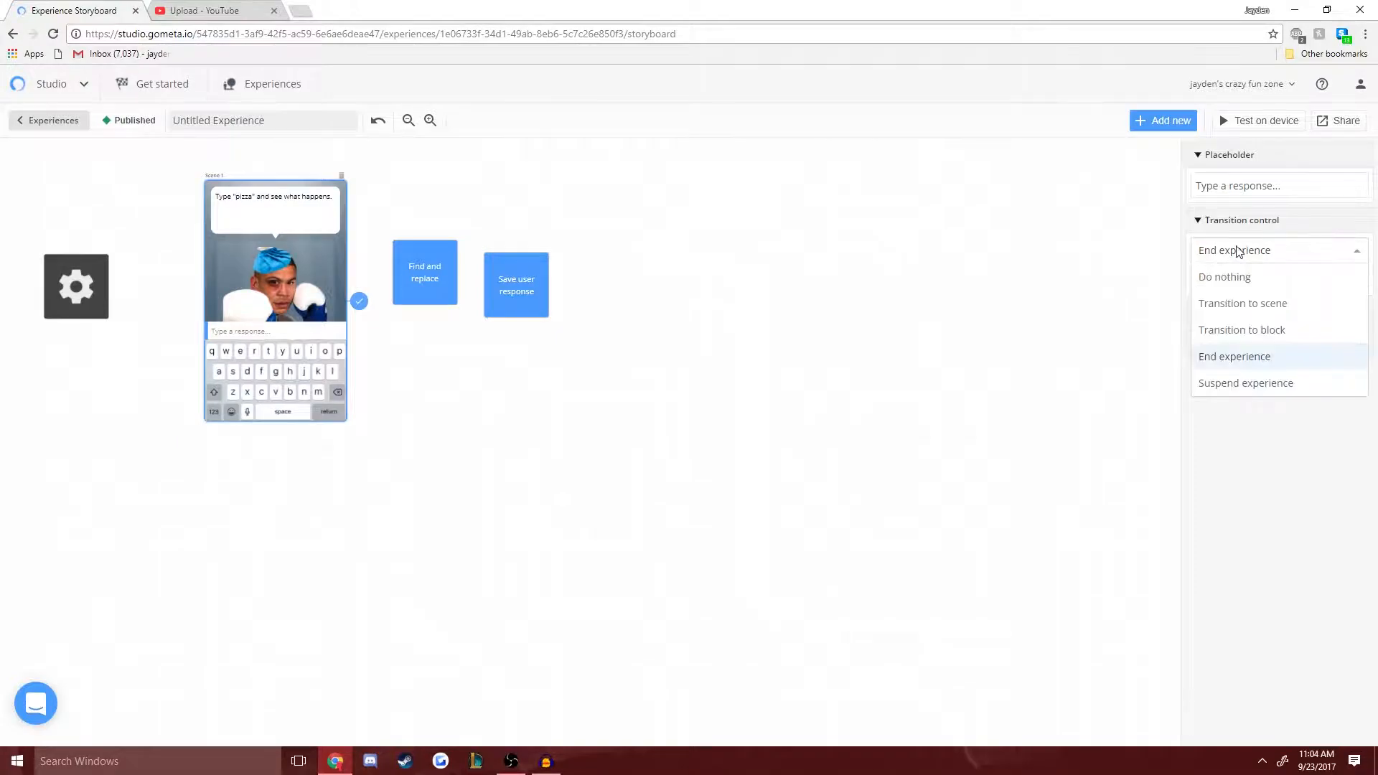
click(1222, 332)
click(1254, 287)
click(1253, 359)
- Make the Find and replace block transition to the Save user response block
click(434, 271)
click(528, 308)
click(432, 275)
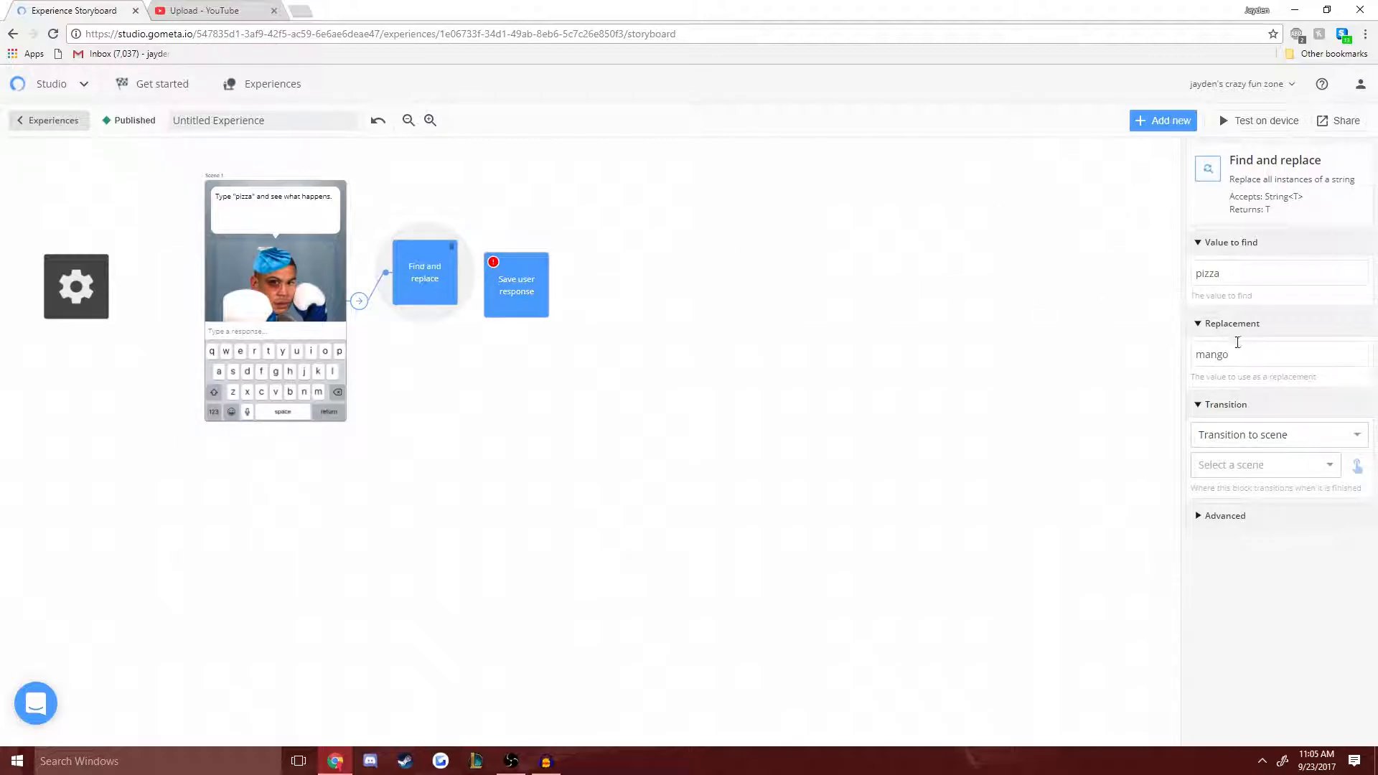
click(1250, 441)
click(1247, 484)
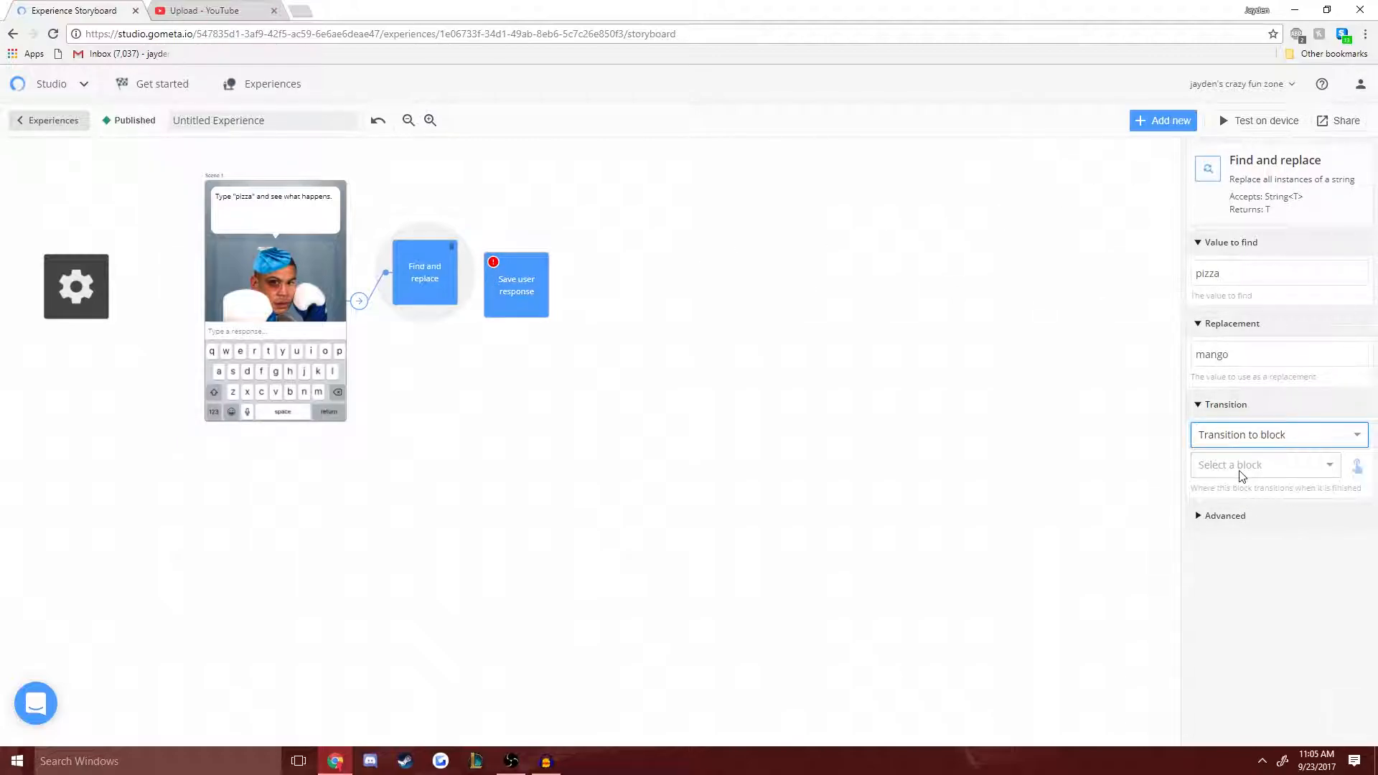
click(1240, 468)
click(1249, 545)
- Align the Save user response block with the Find and replace block and set its key to "mango"
click(524, 300)
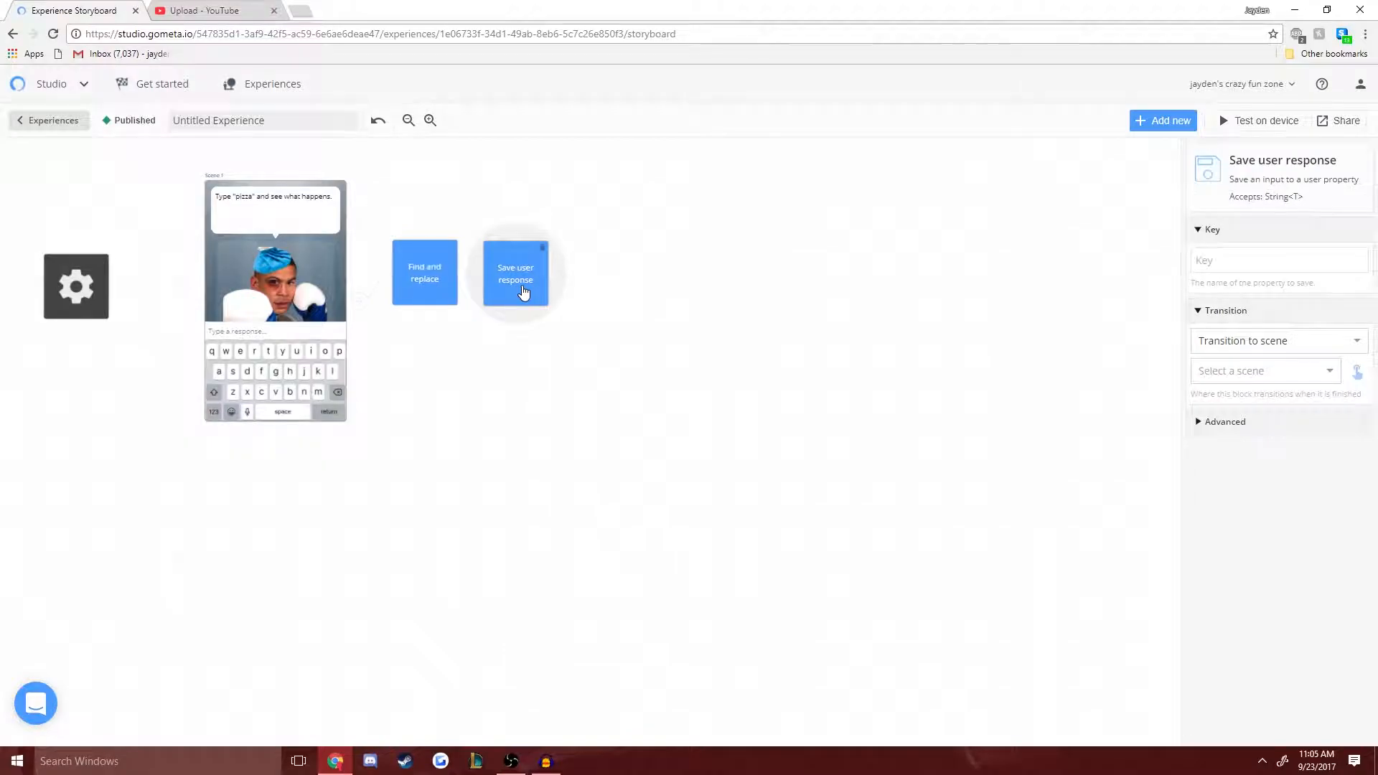
click(1278, 269)
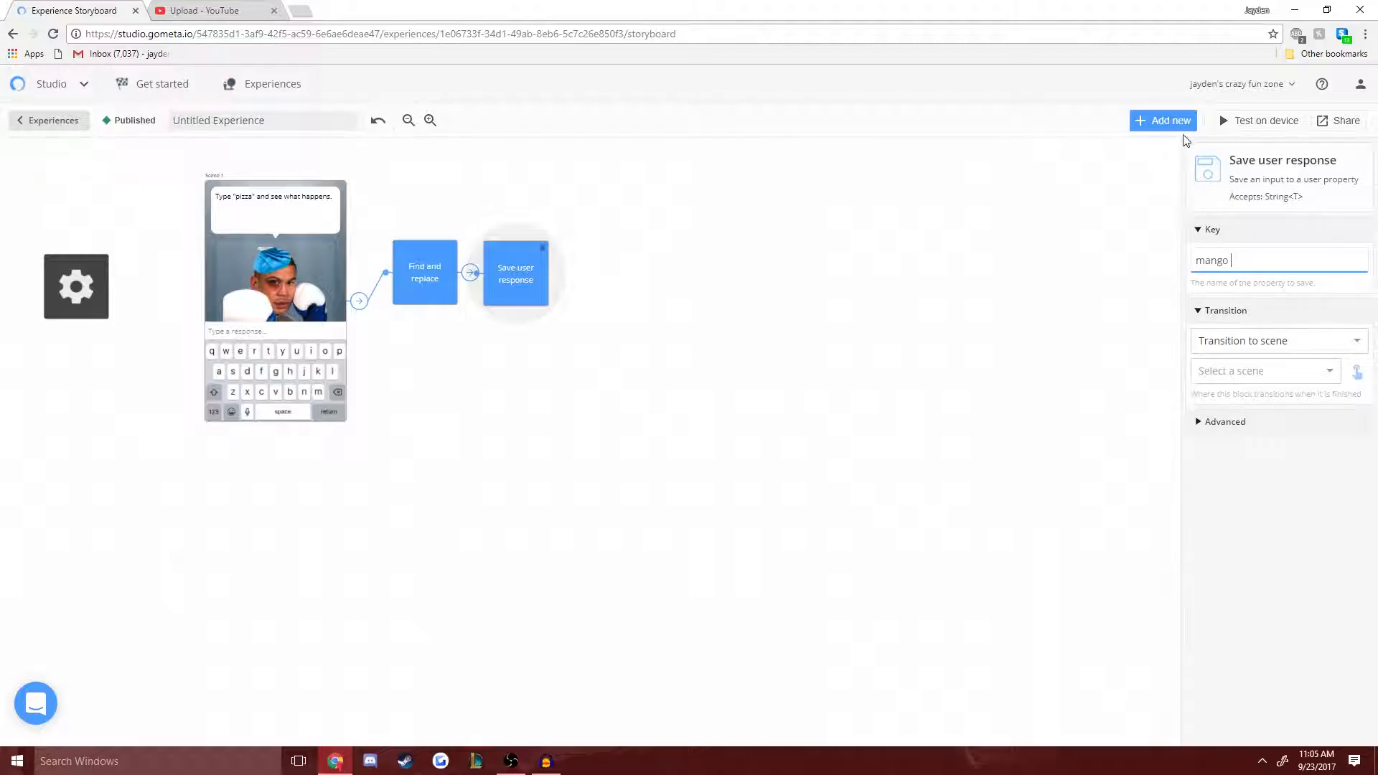
- Add a character scene with button responses after the Save user response block
click(1326, 384)
click(1283, 396)
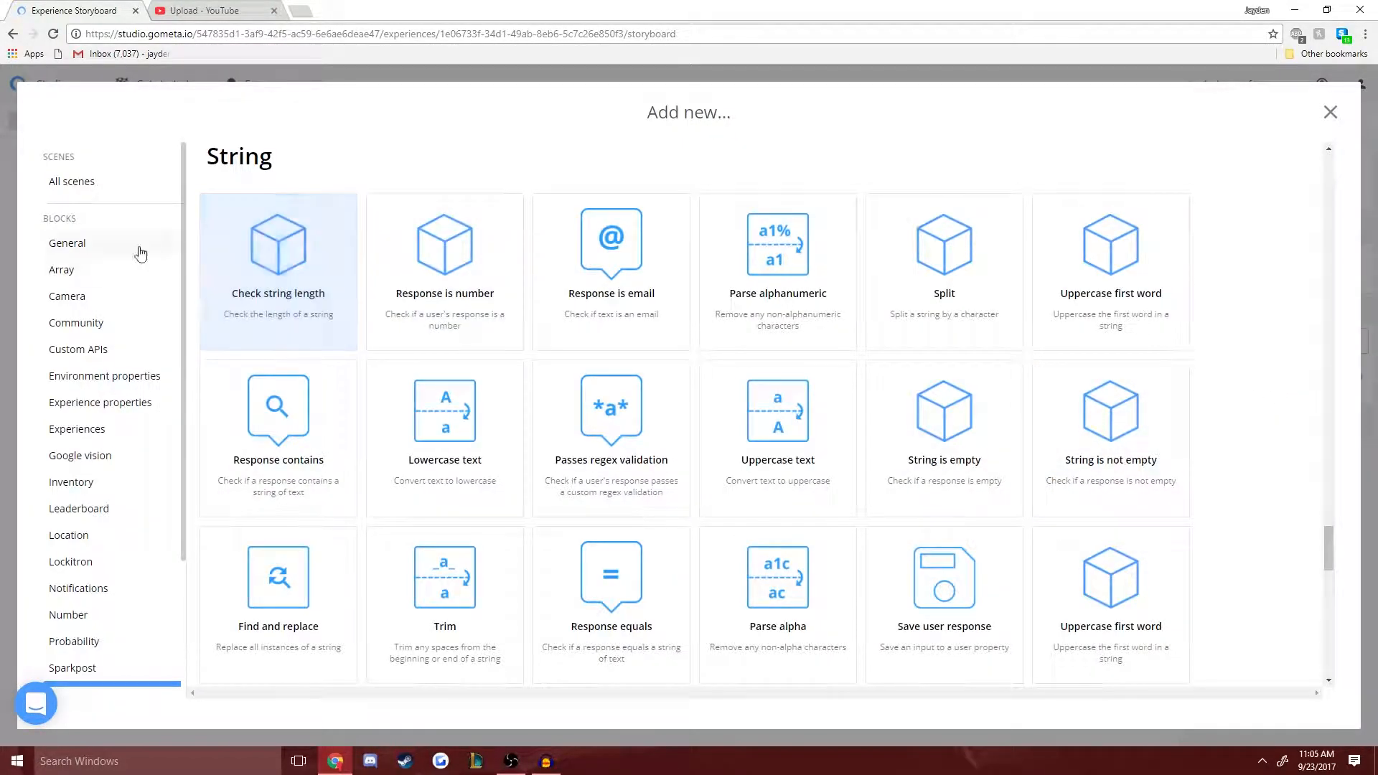
click(245, 244)
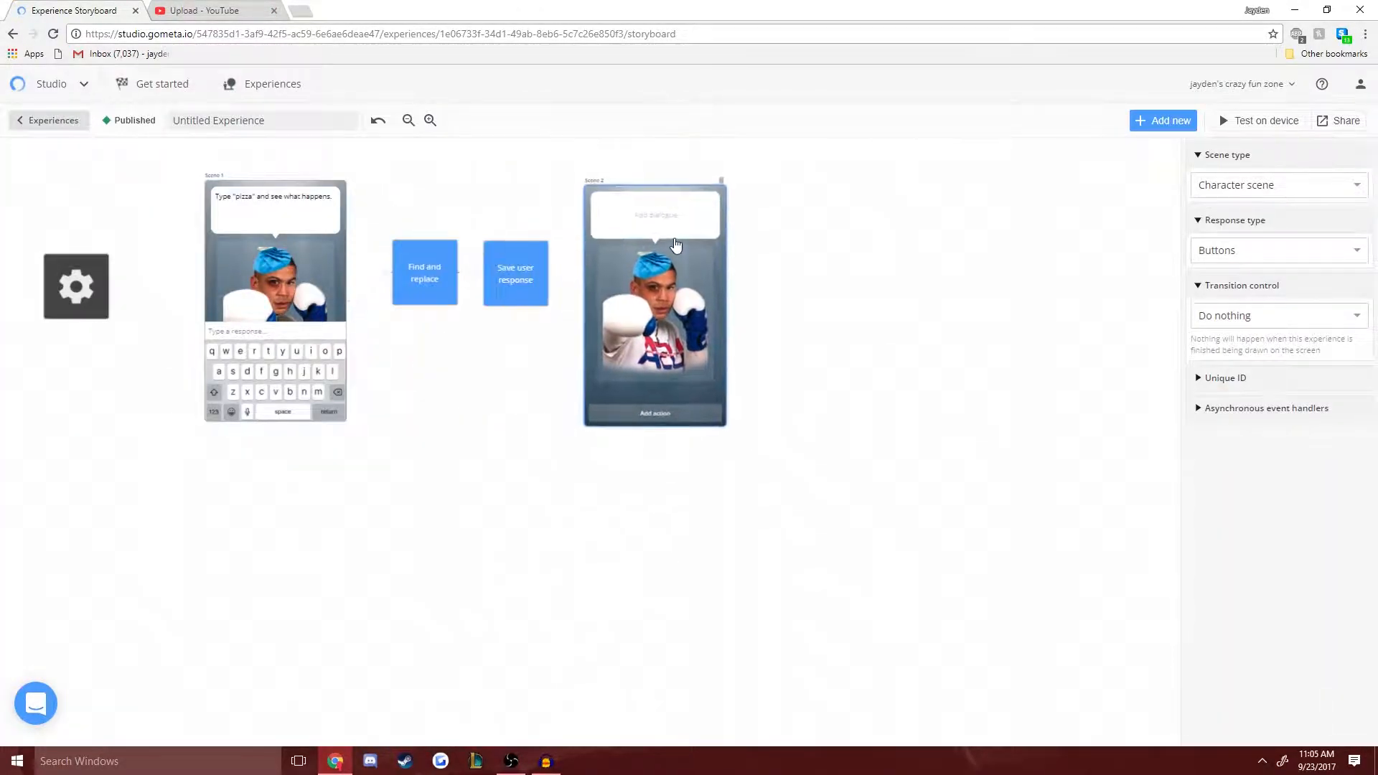
- Set Scene 2's dialogue to "${props.mango}" and make the Save user response block transition to Scene 2
click(667, 219)
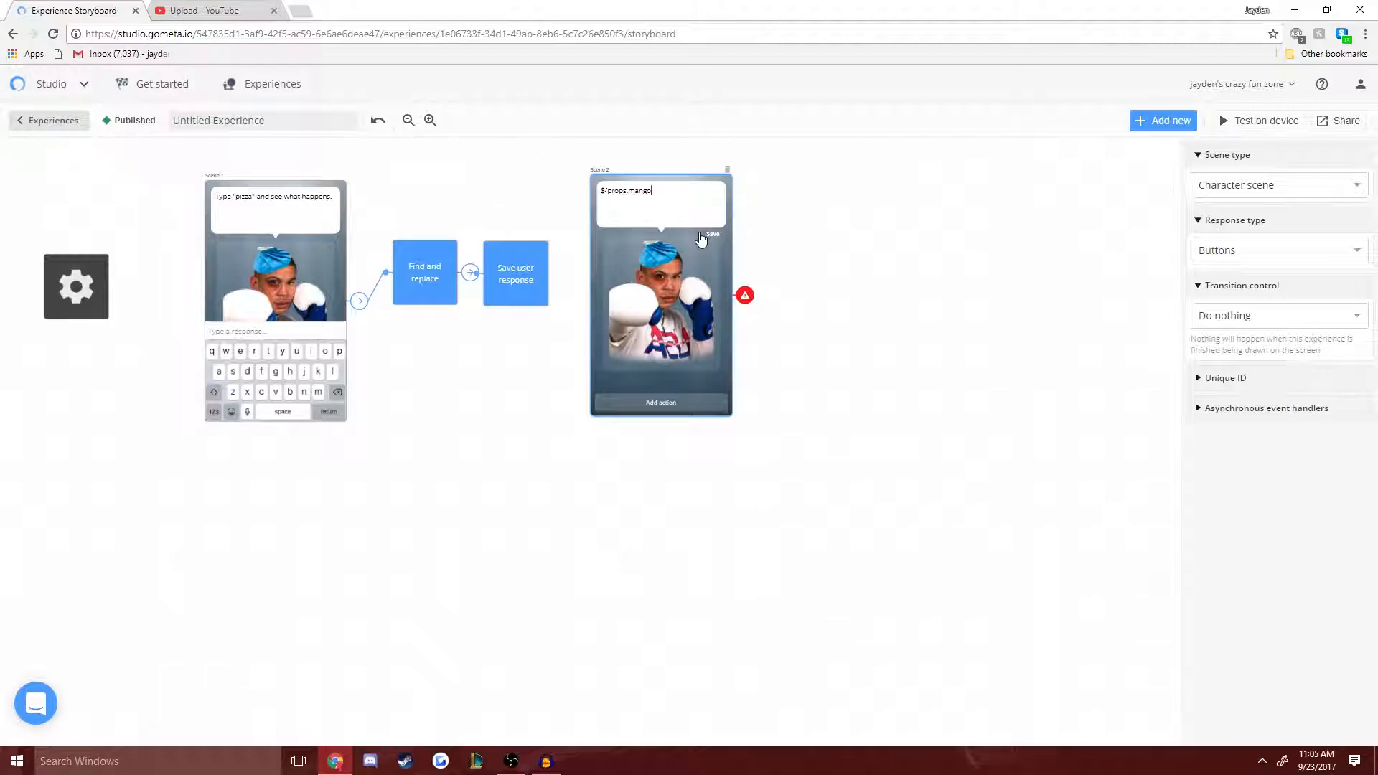
click(548, 292)
click(495, 295)
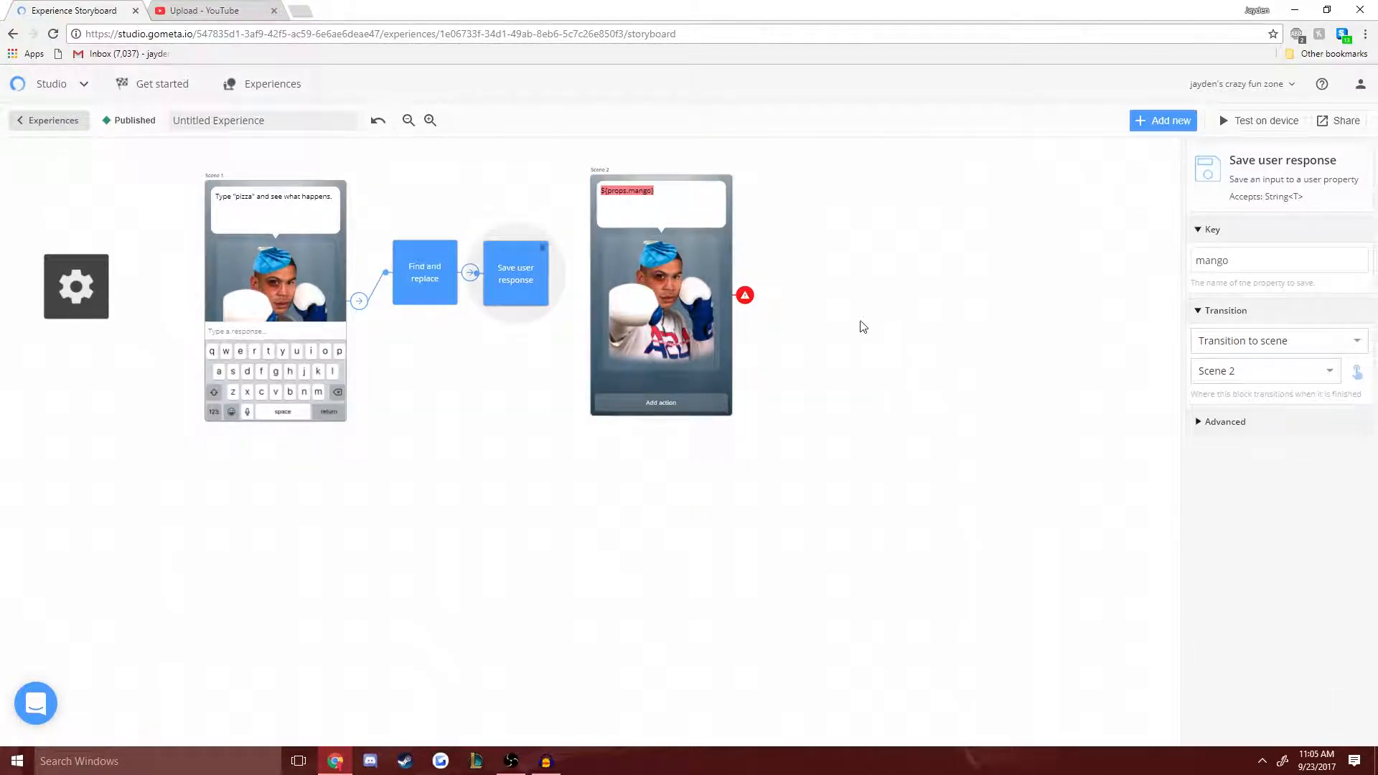
click(1224, 372)
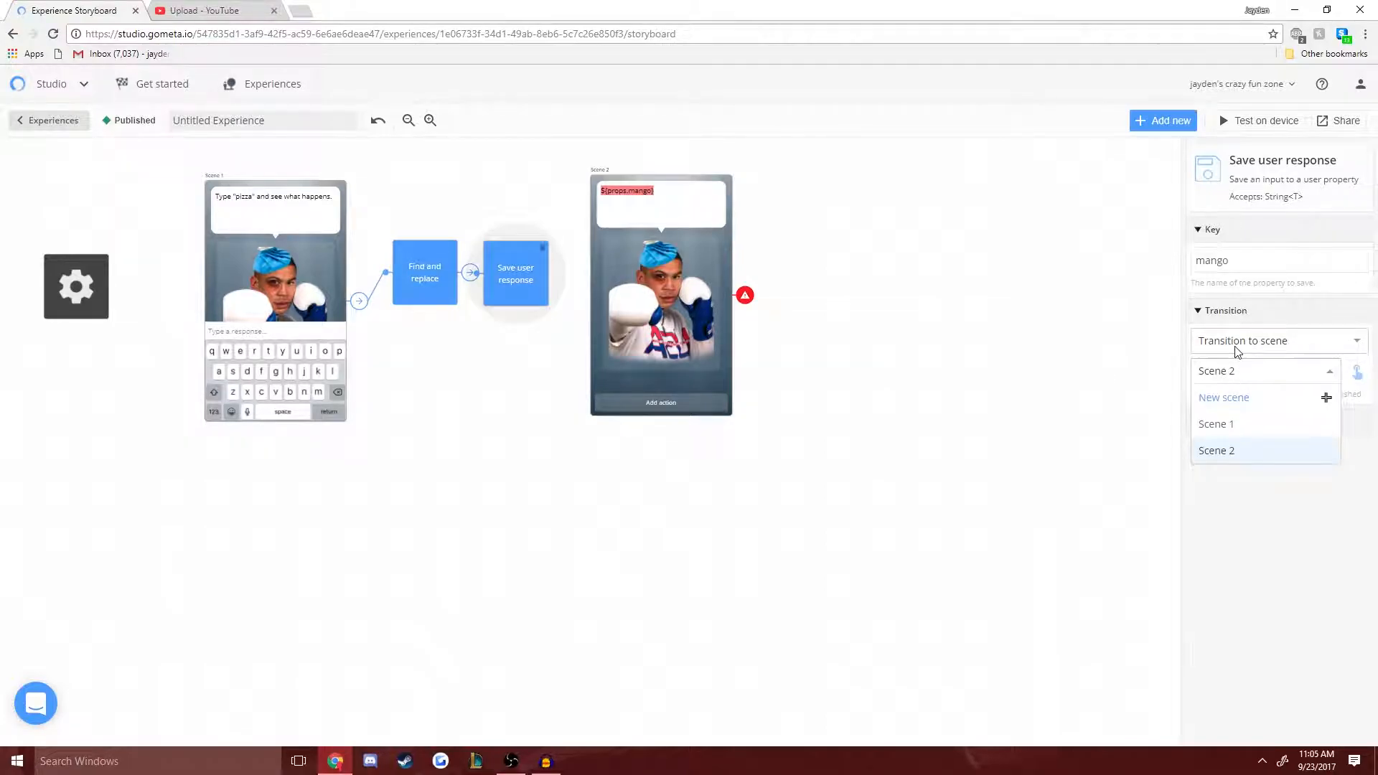
click(1238, 343)
click(1251, 369)
click(1245, 377)
click(1233, 420)
click(1232, 374)
click(1229, 451)
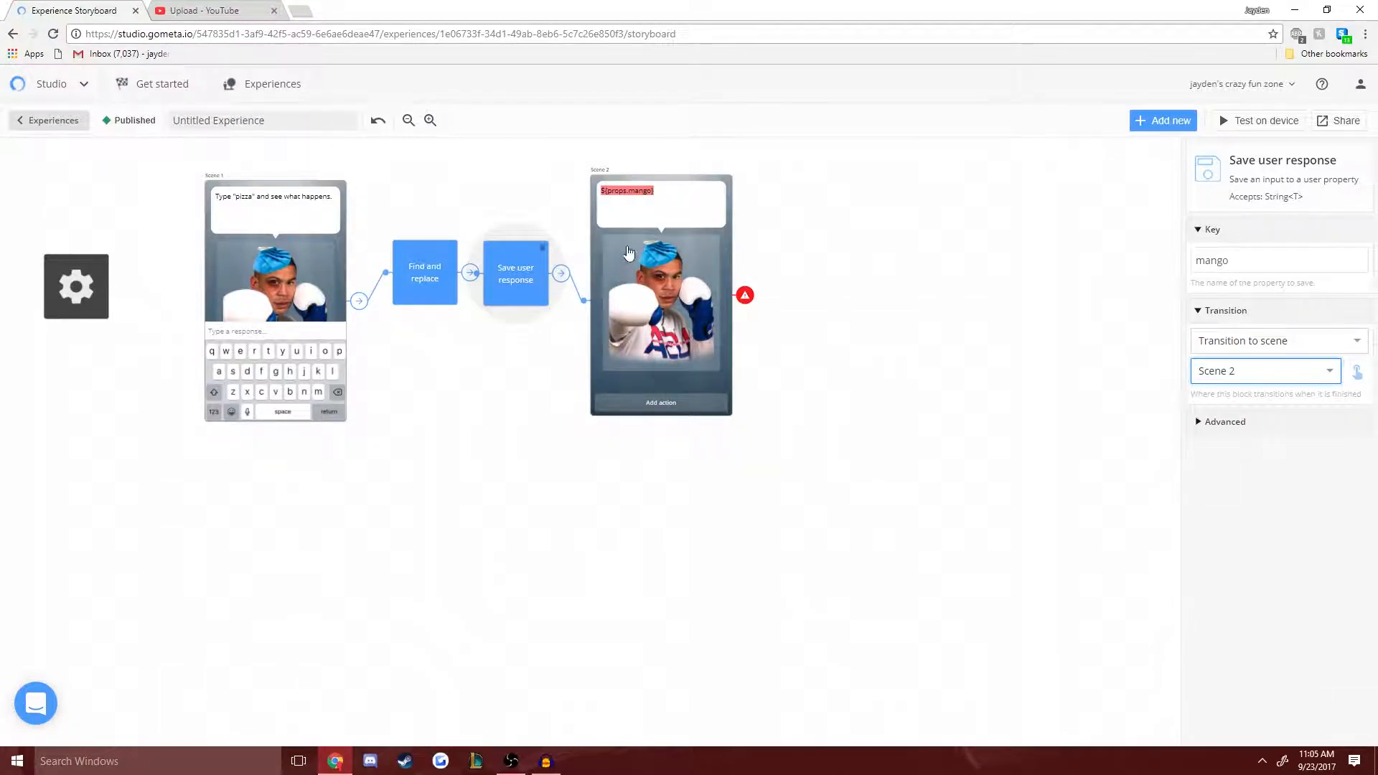
- Add a button response to Scene 2 and set its transition to End experience
click(653, 406)
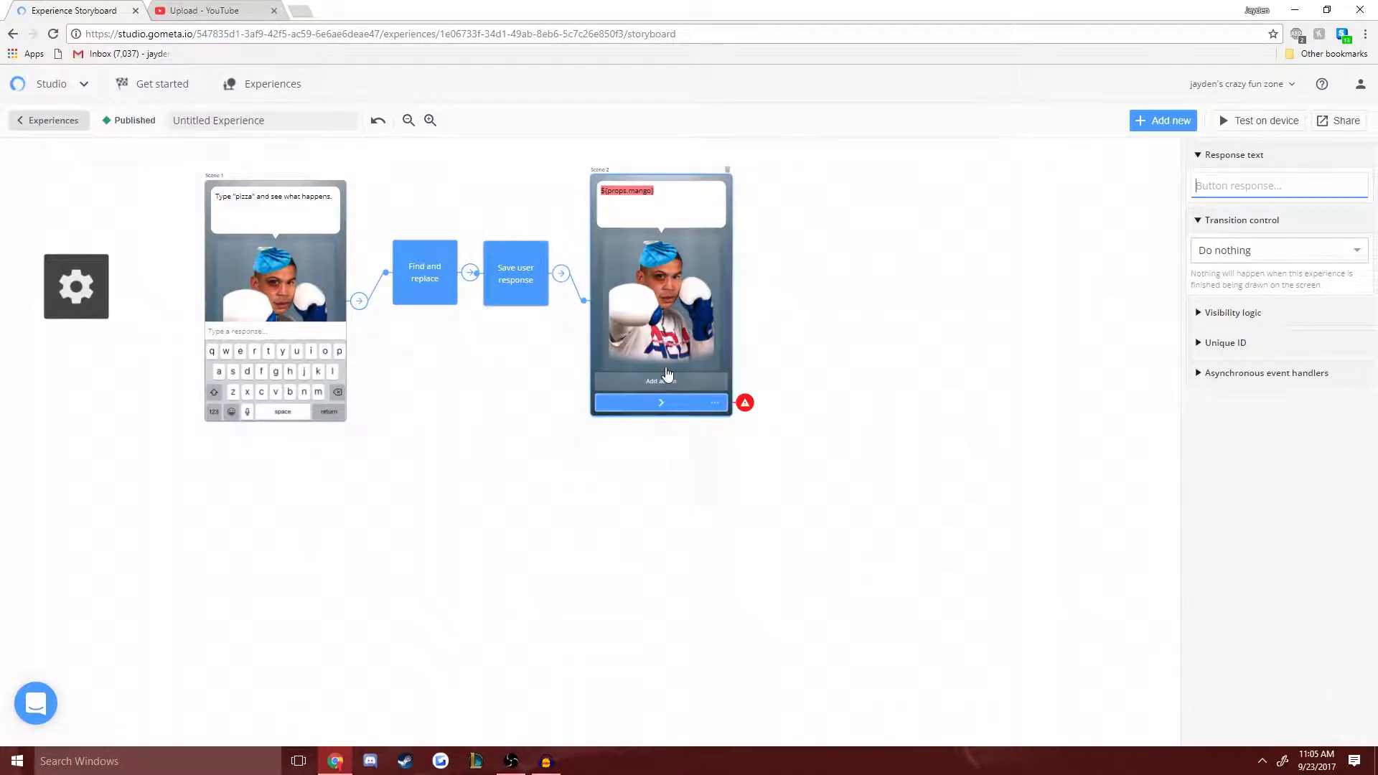
click(1242, 249)
click(1249, 358)
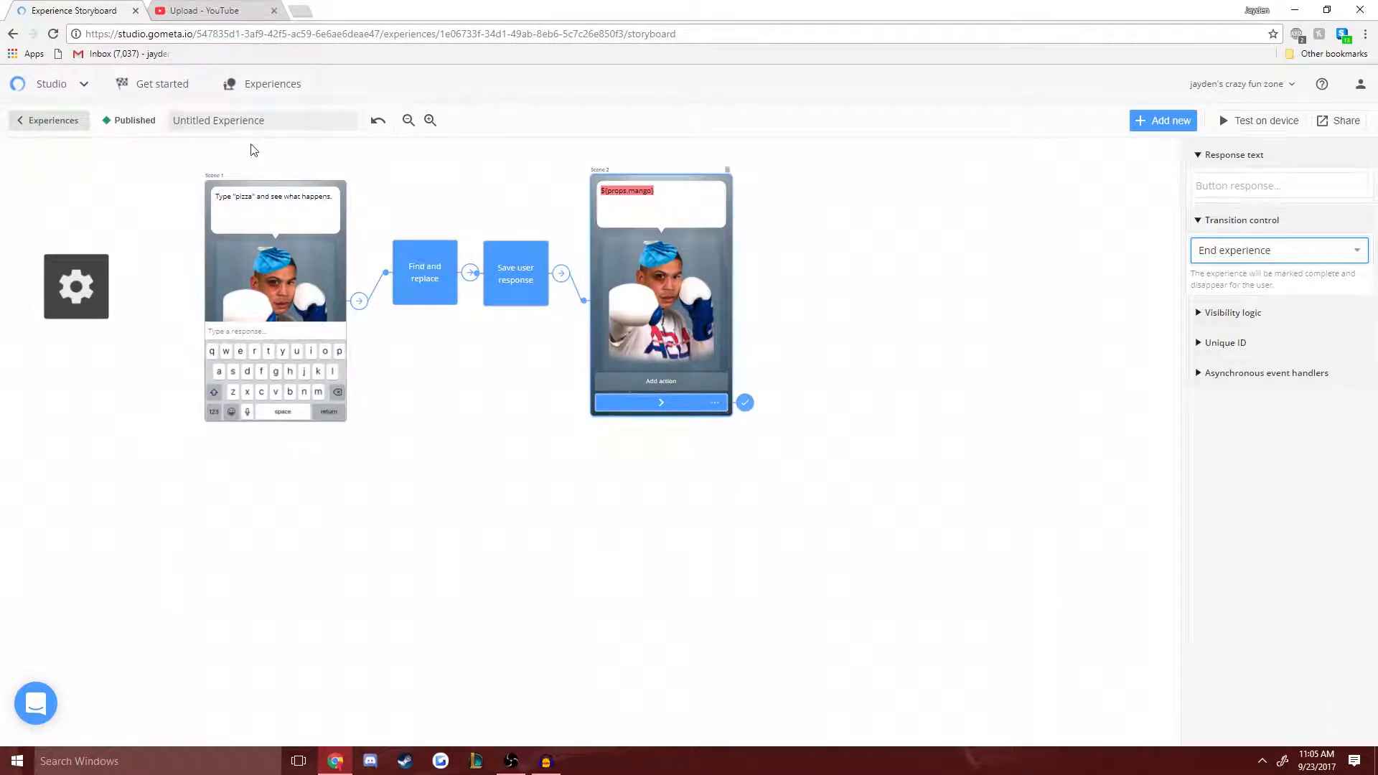
- Name the experience "Mango" and return to the experiences list
click(239, 121)
key(ctrl+a)
text(Mang)
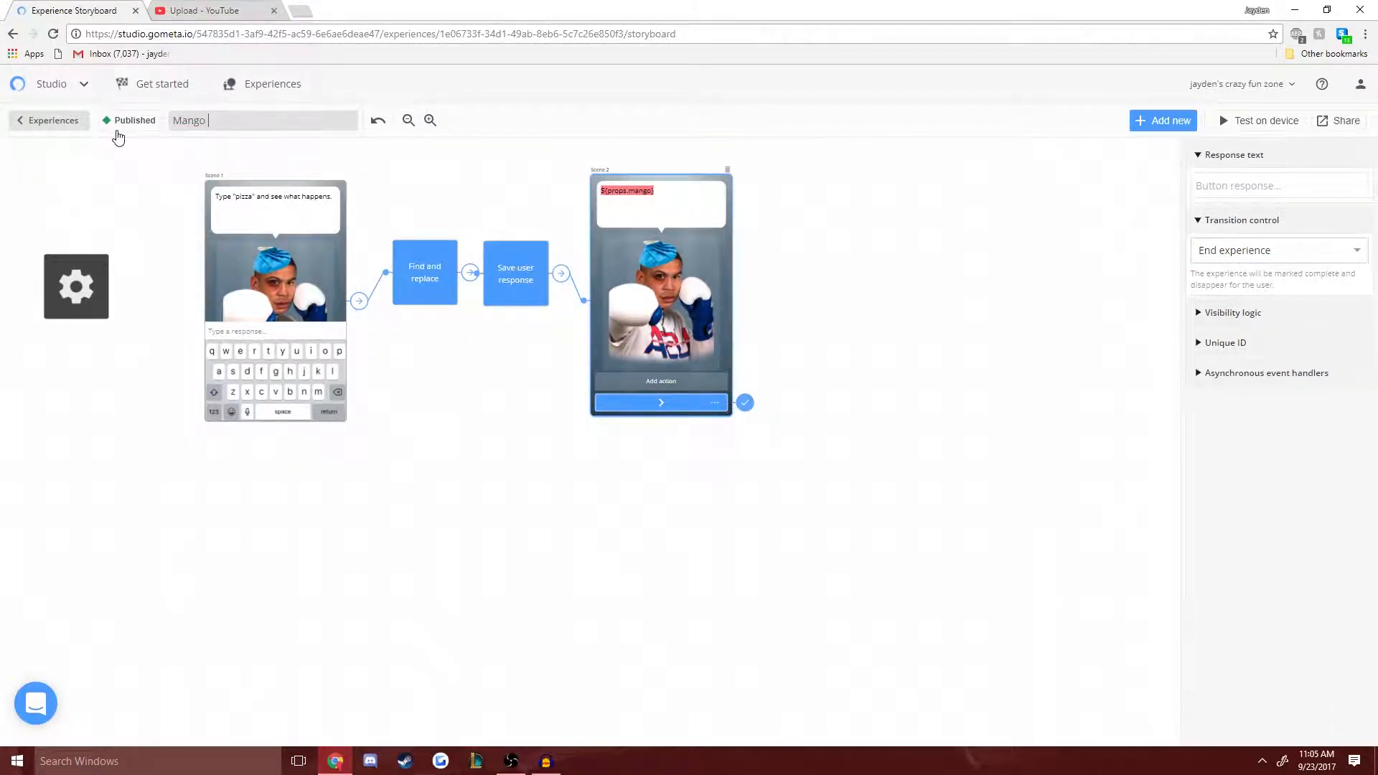
click(49, 123)
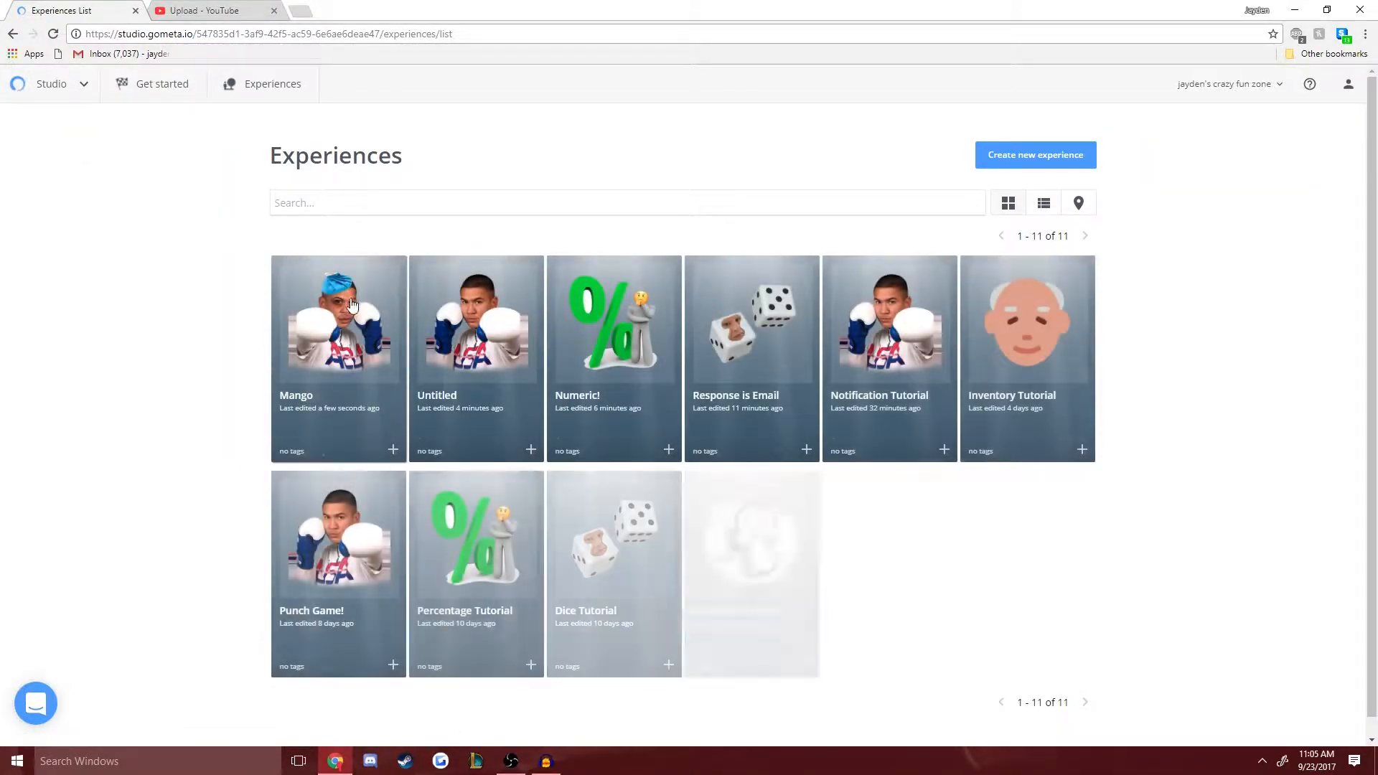
- Create a new experience and replace its default scene with a Text input scene
click(1018, 162)
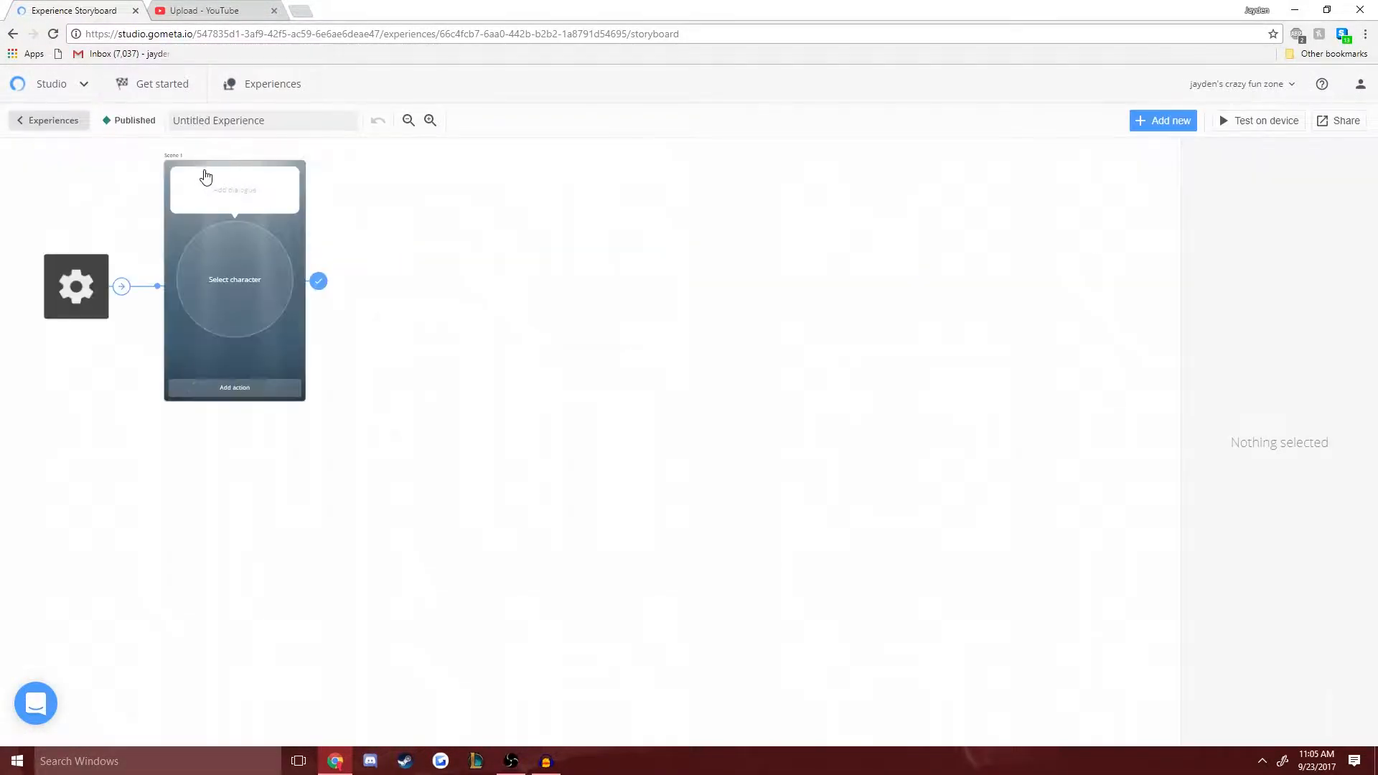
click(300, 162)
click(1192, 120)
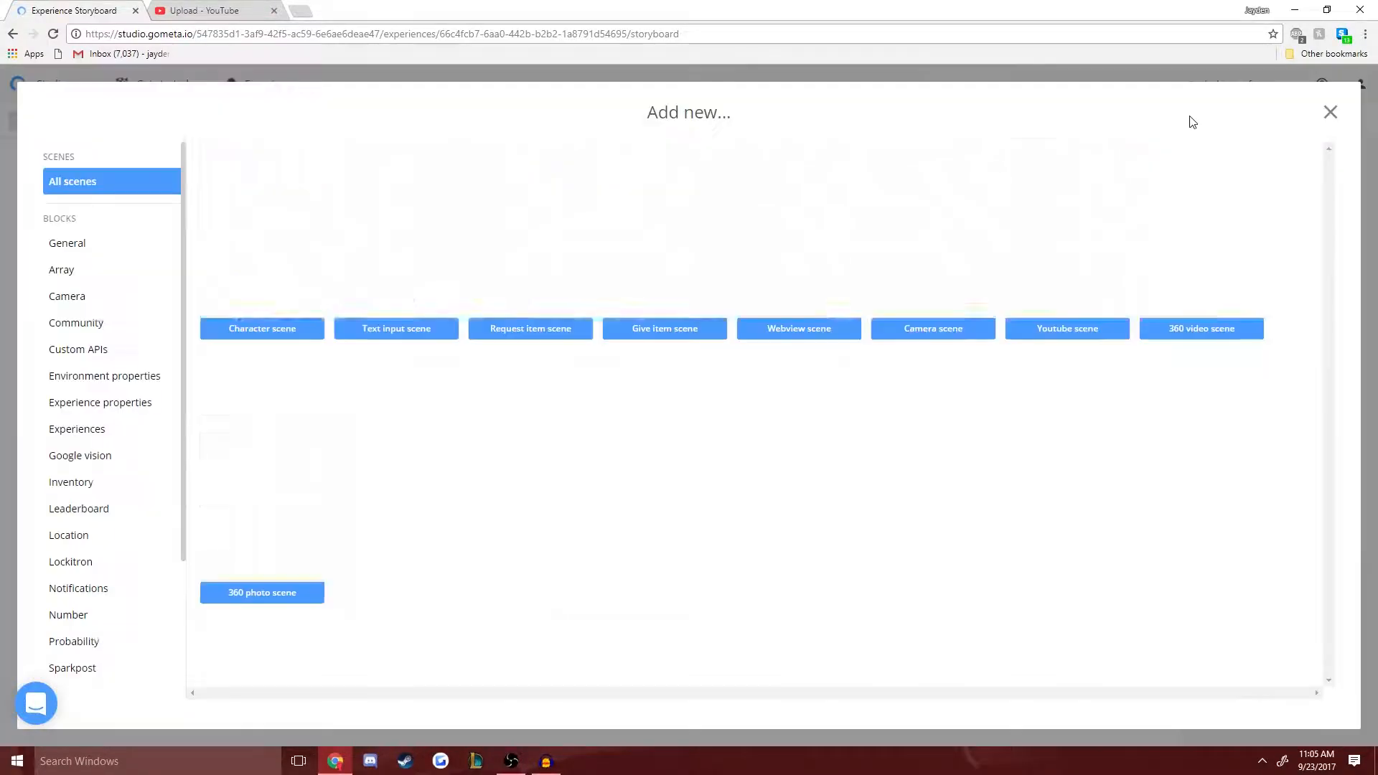
click(369, 267)
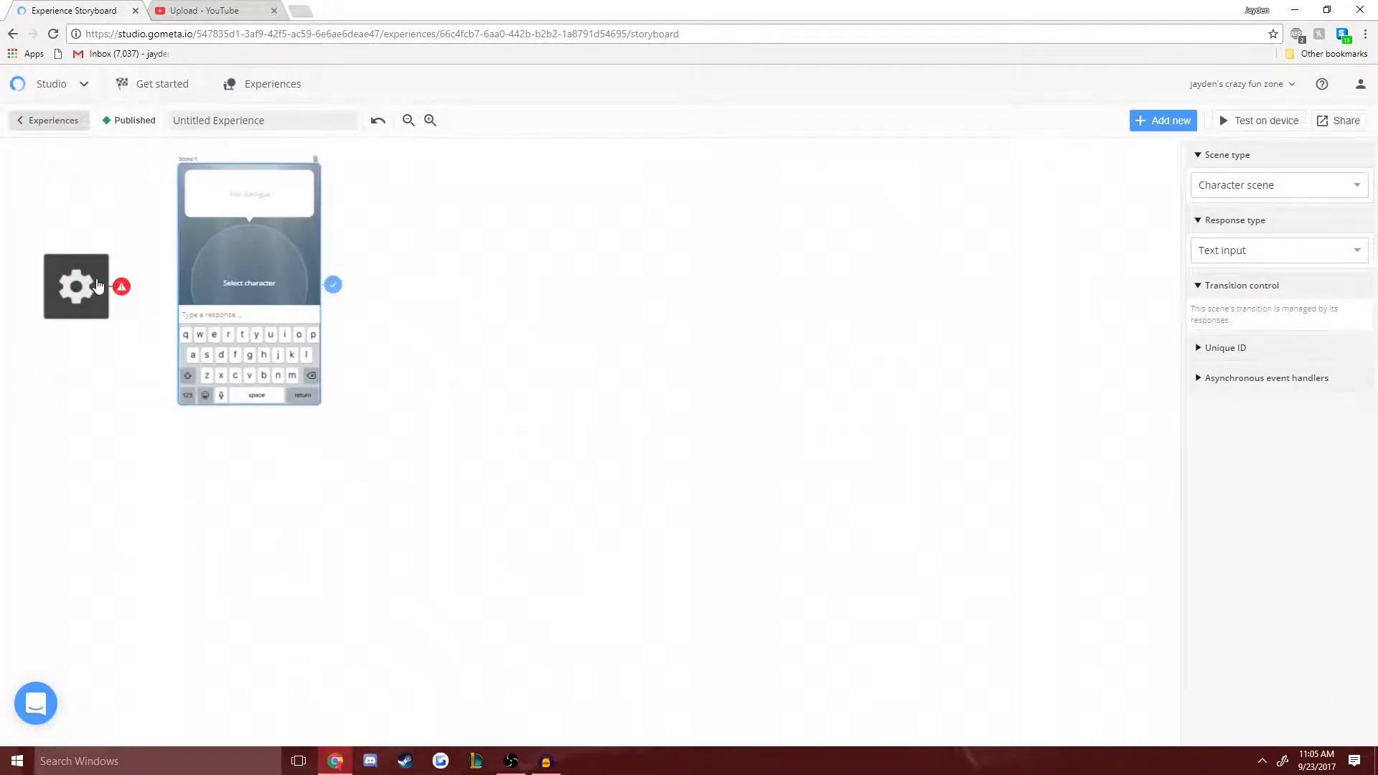
- Set the new experience's initial scene to transition to Scene 1
click(101, 285)
click(1247, 359)
click(1252, 399)
click(1252, 328)
click(1246, 354)
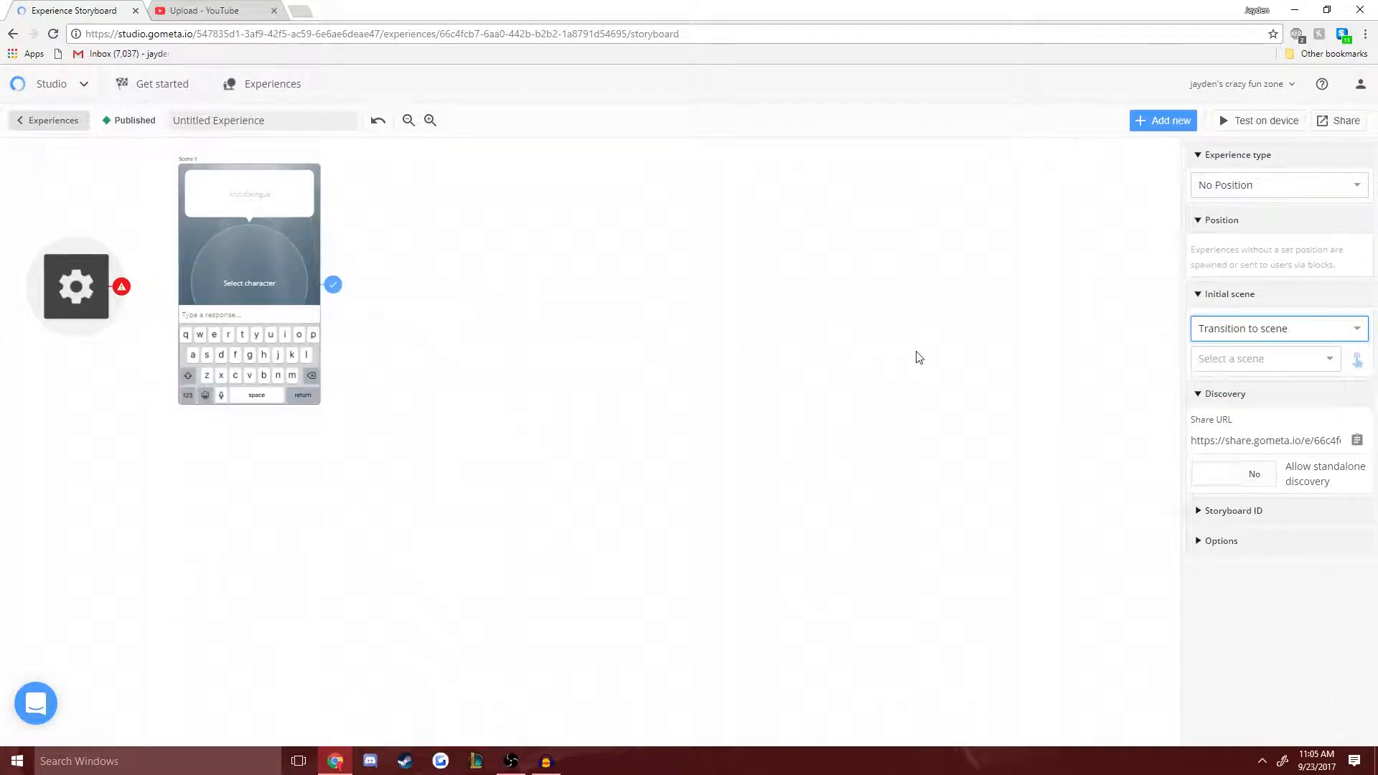
click(1194, 359)
click(1212, 381)
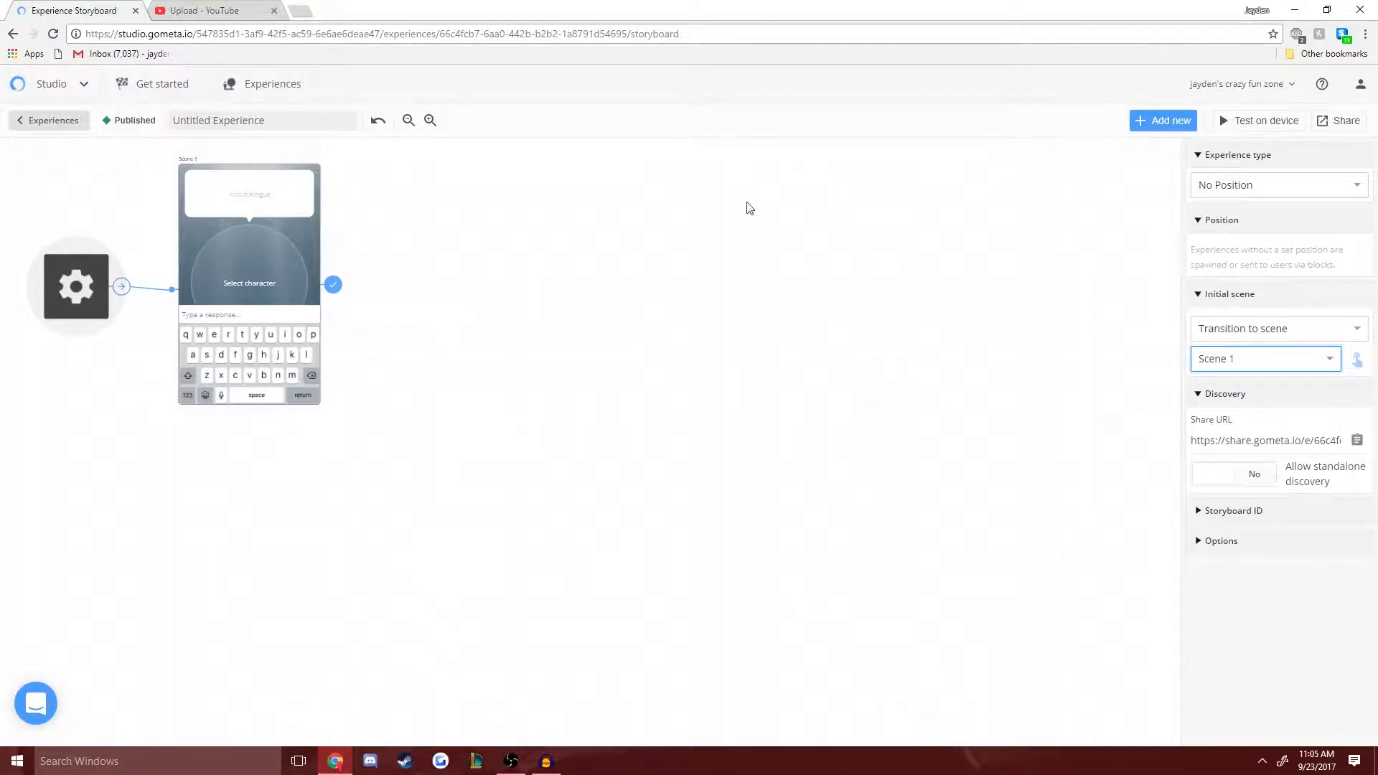
- Assign the Monster character to Scene 1 and set its dialogue to "Ahhhh!"
click(249, 283)
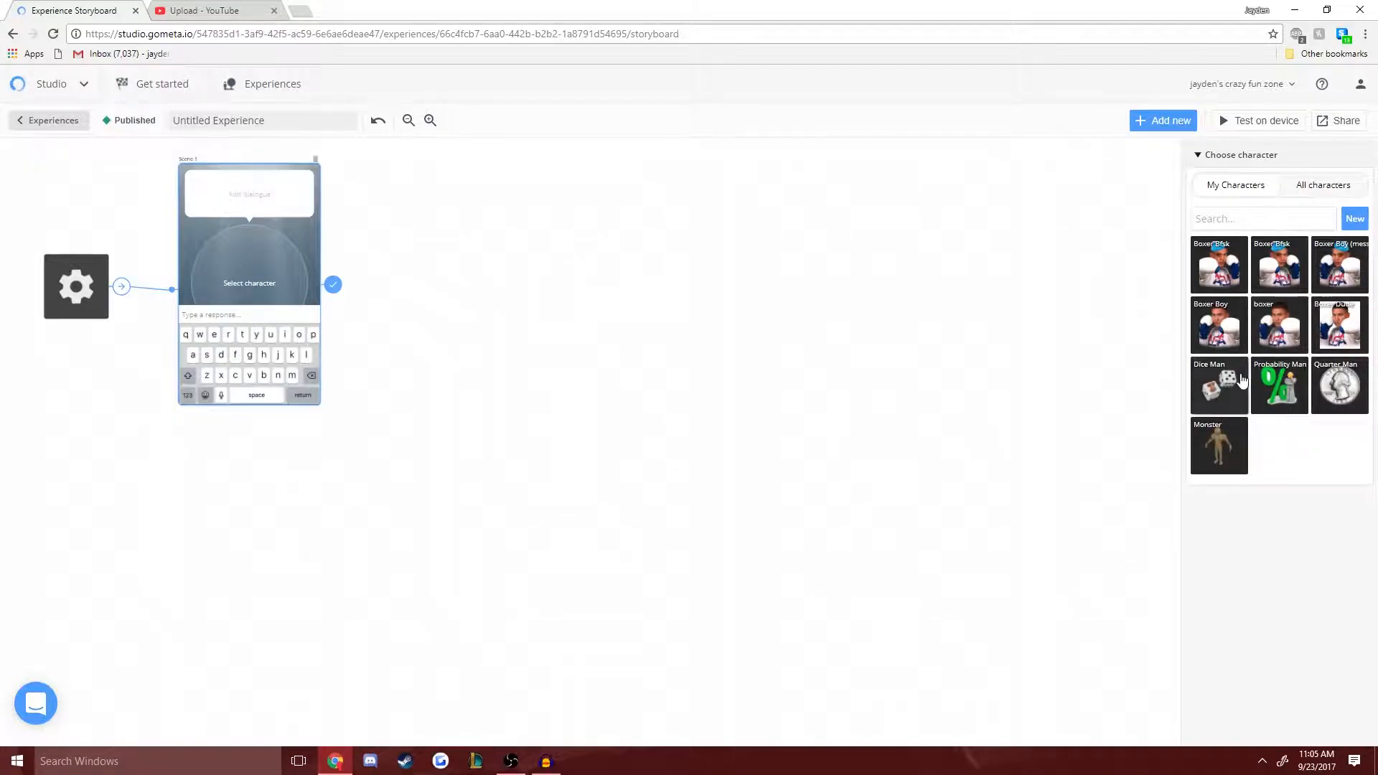
click(1219, 445)
click(287, 199)
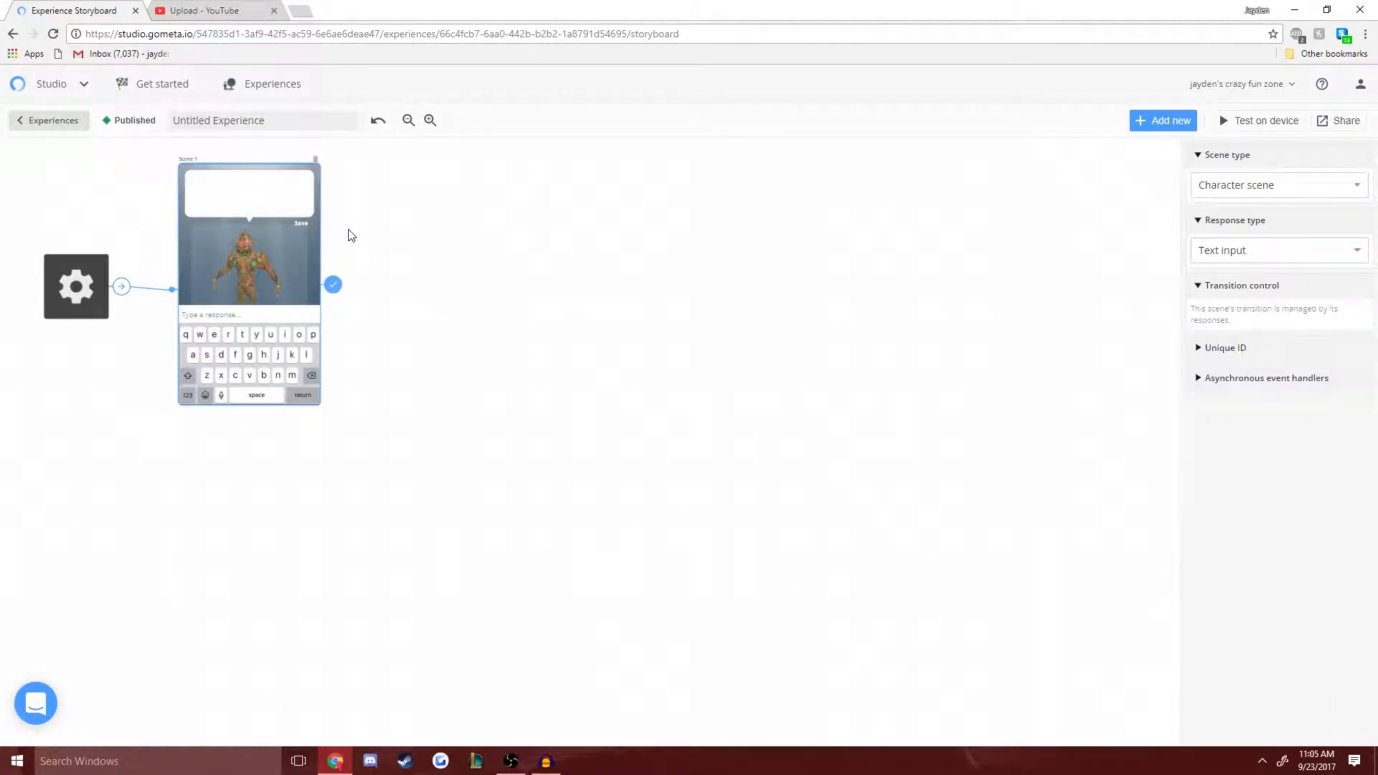
text(Ahhhh!)
- Add a Trim block from the String blocks and place it beside Scene 1
click(1177, 126)
scroll(95, 560, down, 3)
click(79, 554)
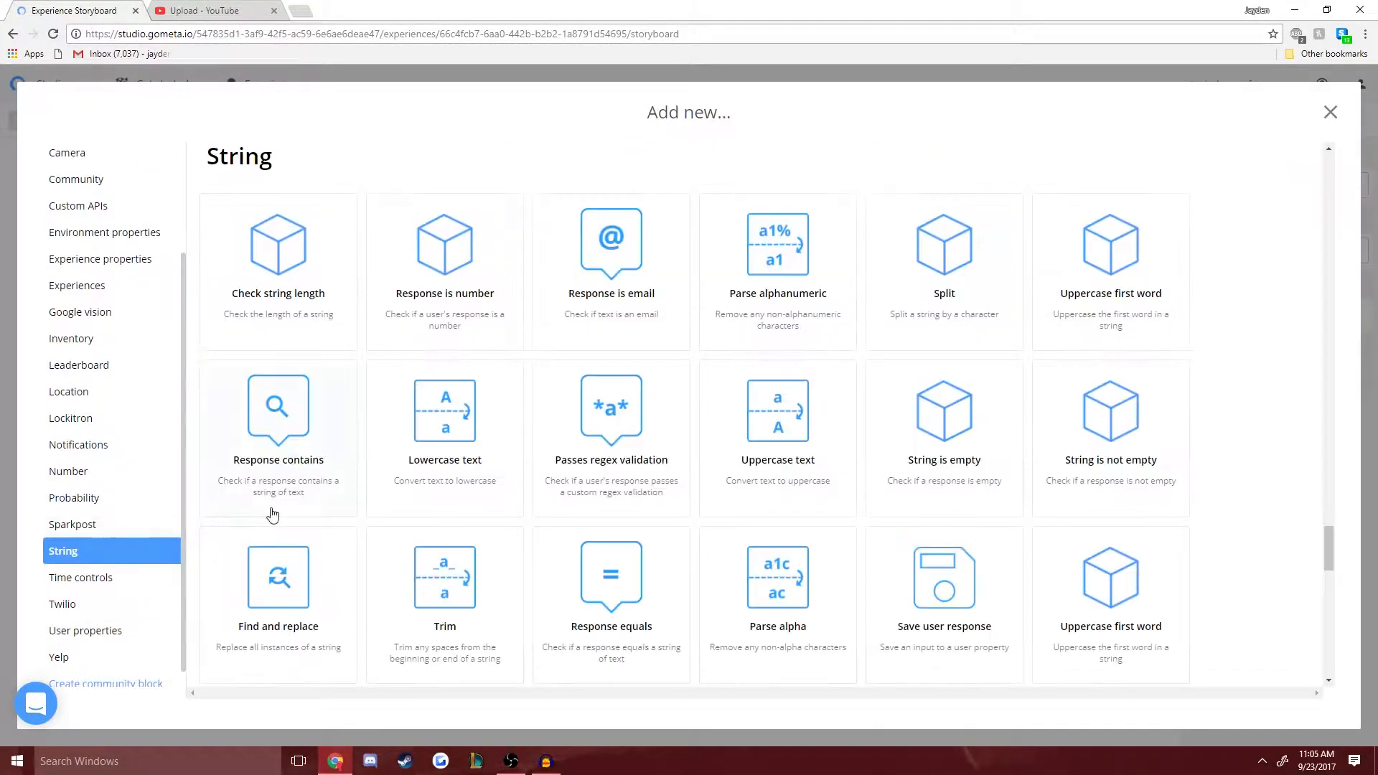
scroll(362, 429, down, 2)
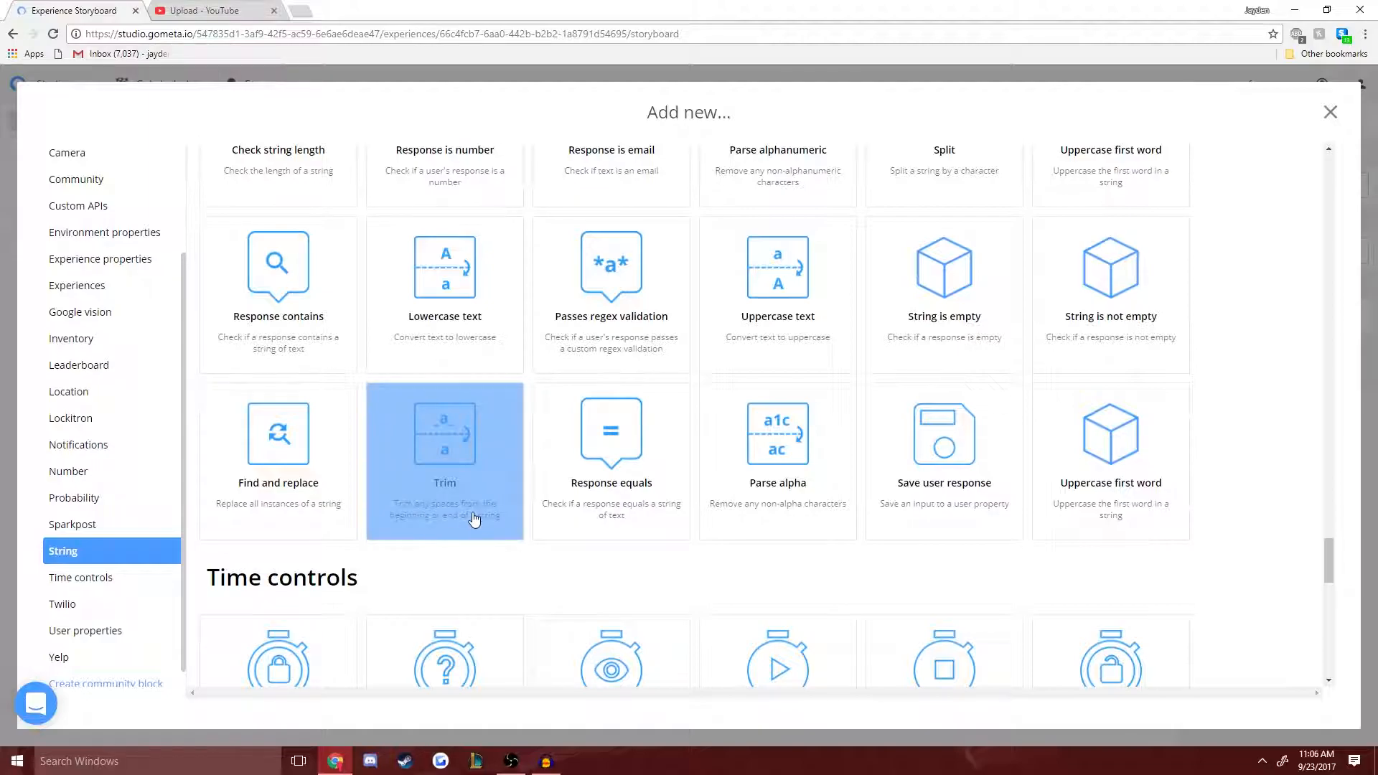
click(467, 457)
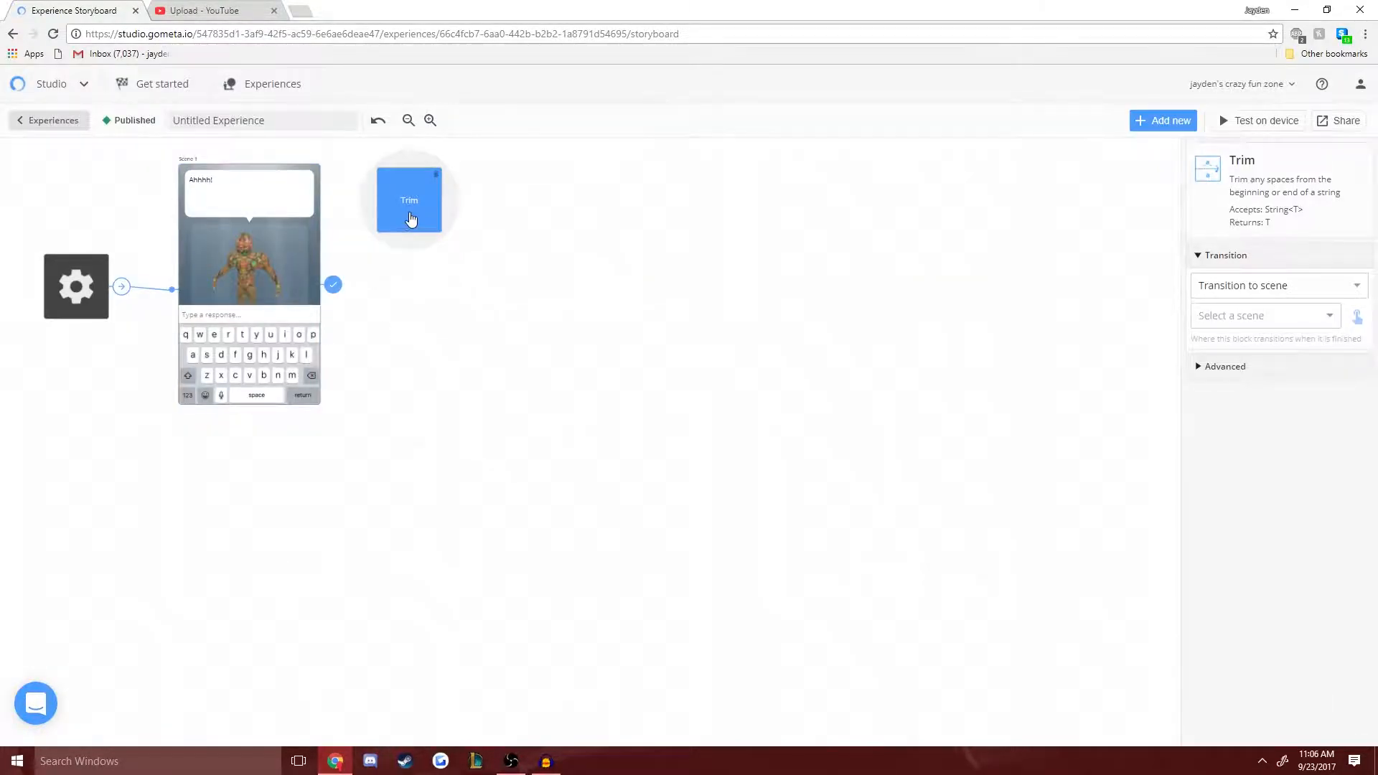
drag(410, 215, 422, 235)
- Switch to Notepad and write "What is your name?" with a sample name below it, preceded by several spaces
click(185, 756)
text(notepad)
key(Return)
drag(380, 456, 592, 337)
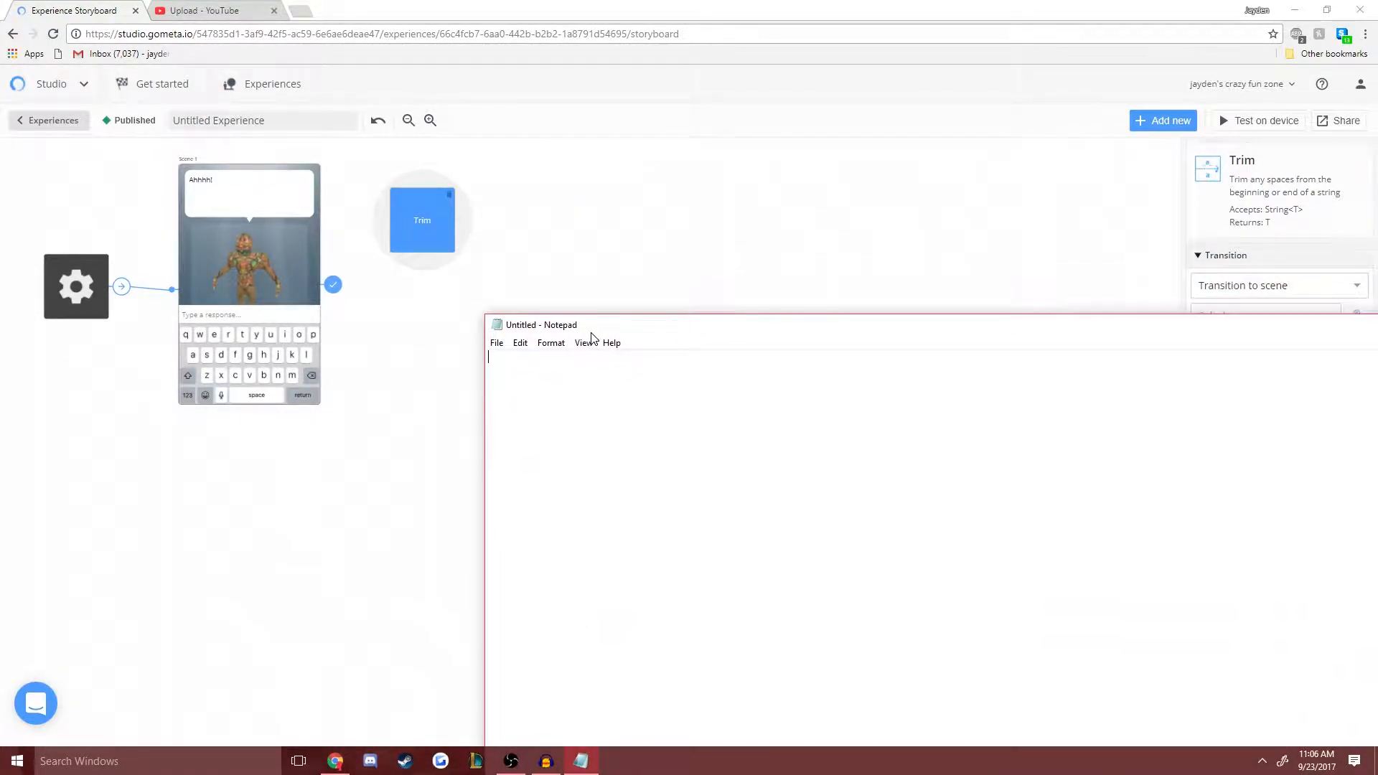
text(Whg)
key(Home)
drag(590, 384, 556, 376)
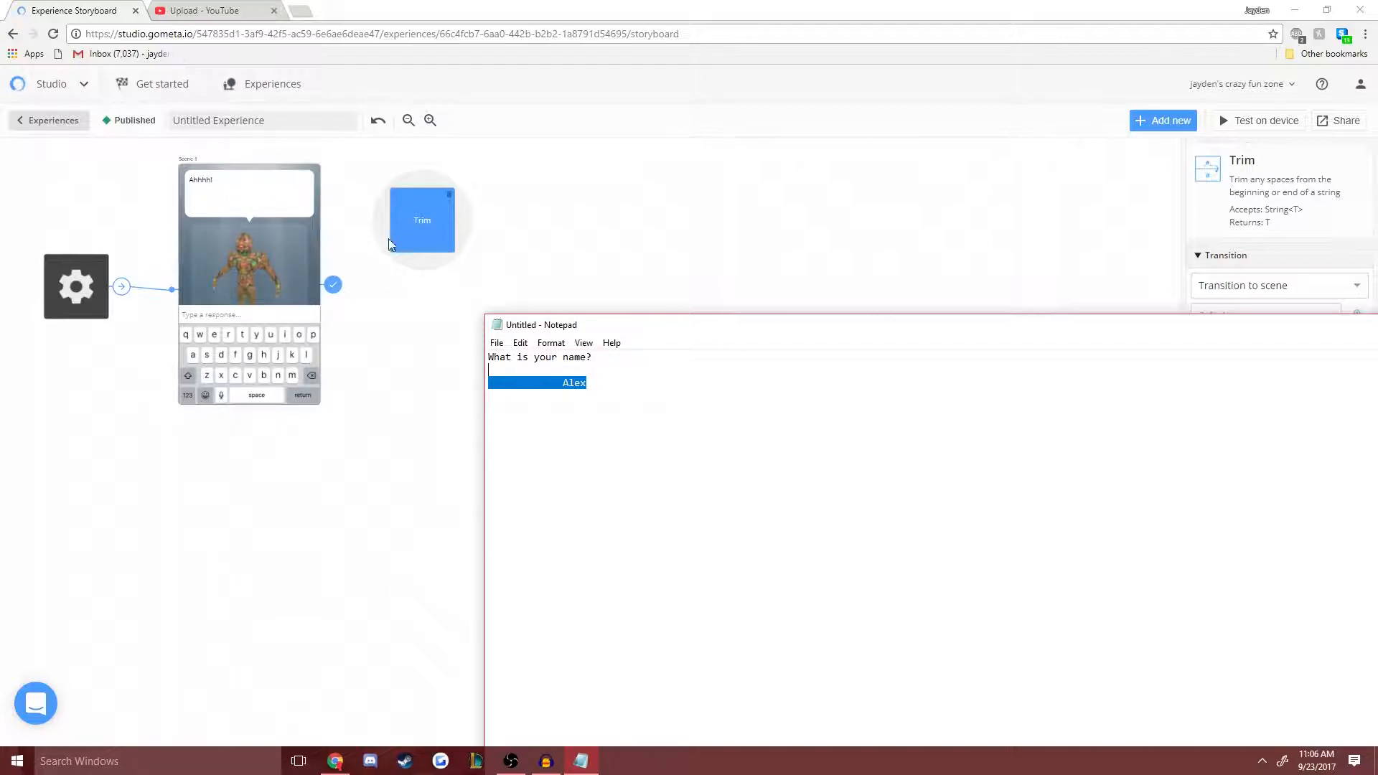
- Remove the spaces before the sample name in Notepad to demonstrate what trimming does
click(563, 383)
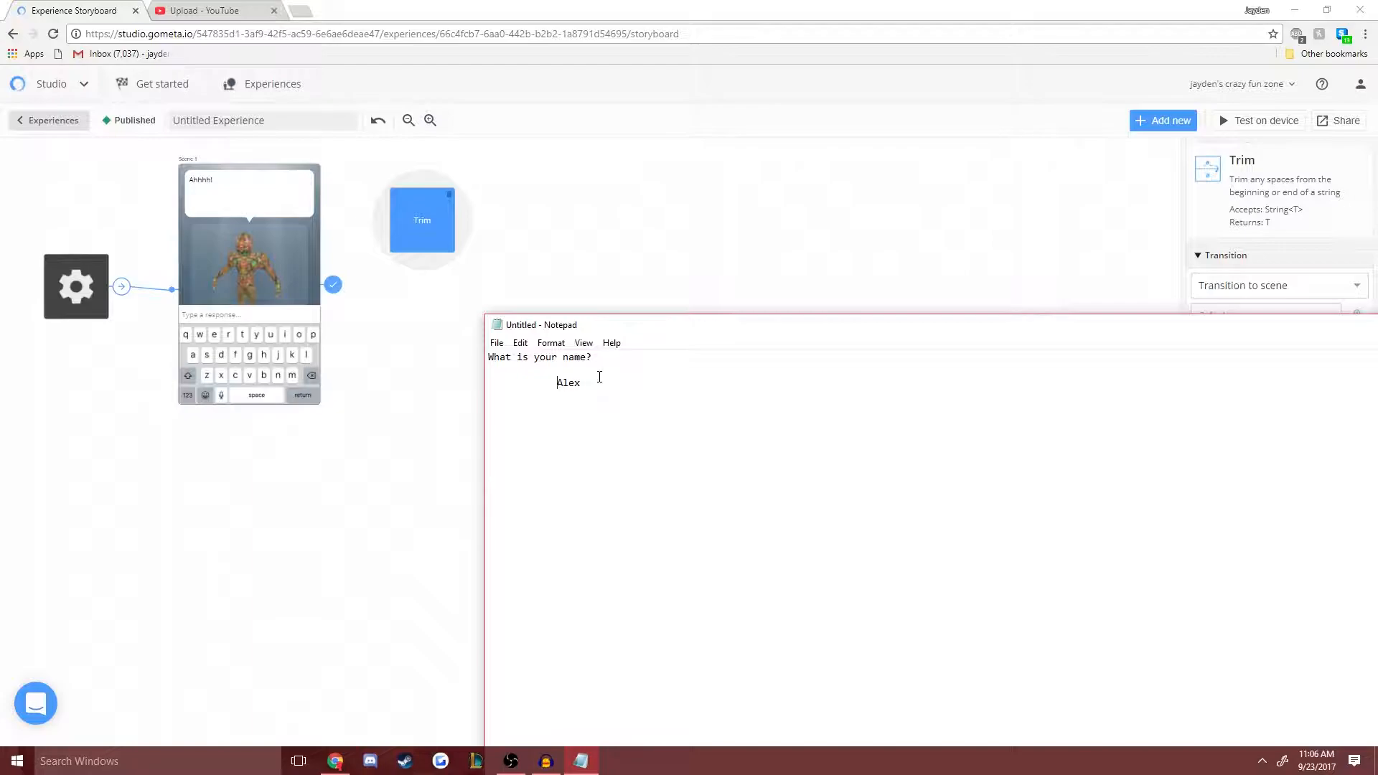
key(BackSpace)
key(BackSpace)
key(BackSpace)
key(BackSpace)
key(BackSpace)
key(BackSpace)
key(BackSpace)
key(BackSpace)
key(BackSpace)
key(BackSpace)
key(BackSpace)
double_click(511, 384)
click(516, 387)
key(BackSpace)
key(BackSpace)
key(BackSpace)
- Back in the storyboard, delete the Trim block and add a Response equals block
click(449, 194)
click(1183, 120)
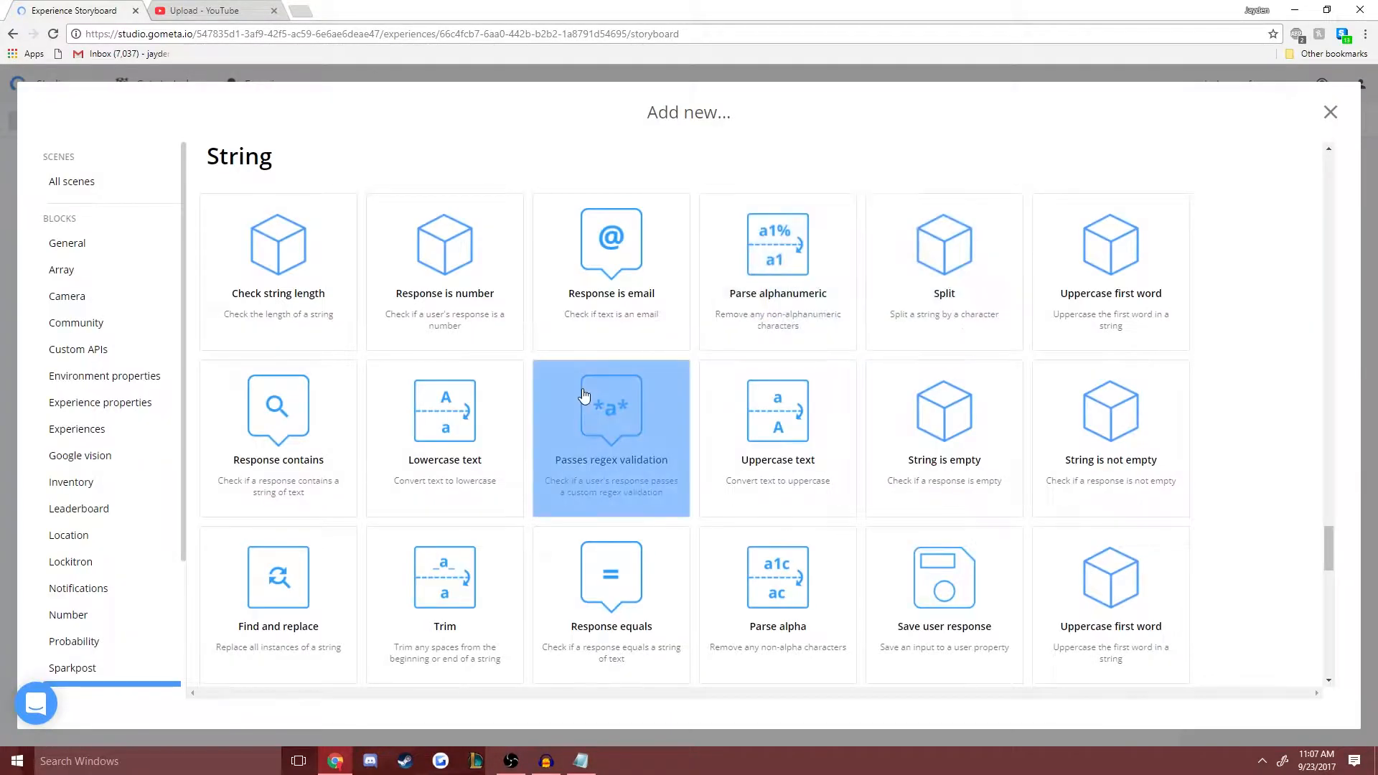
click(590, 651)
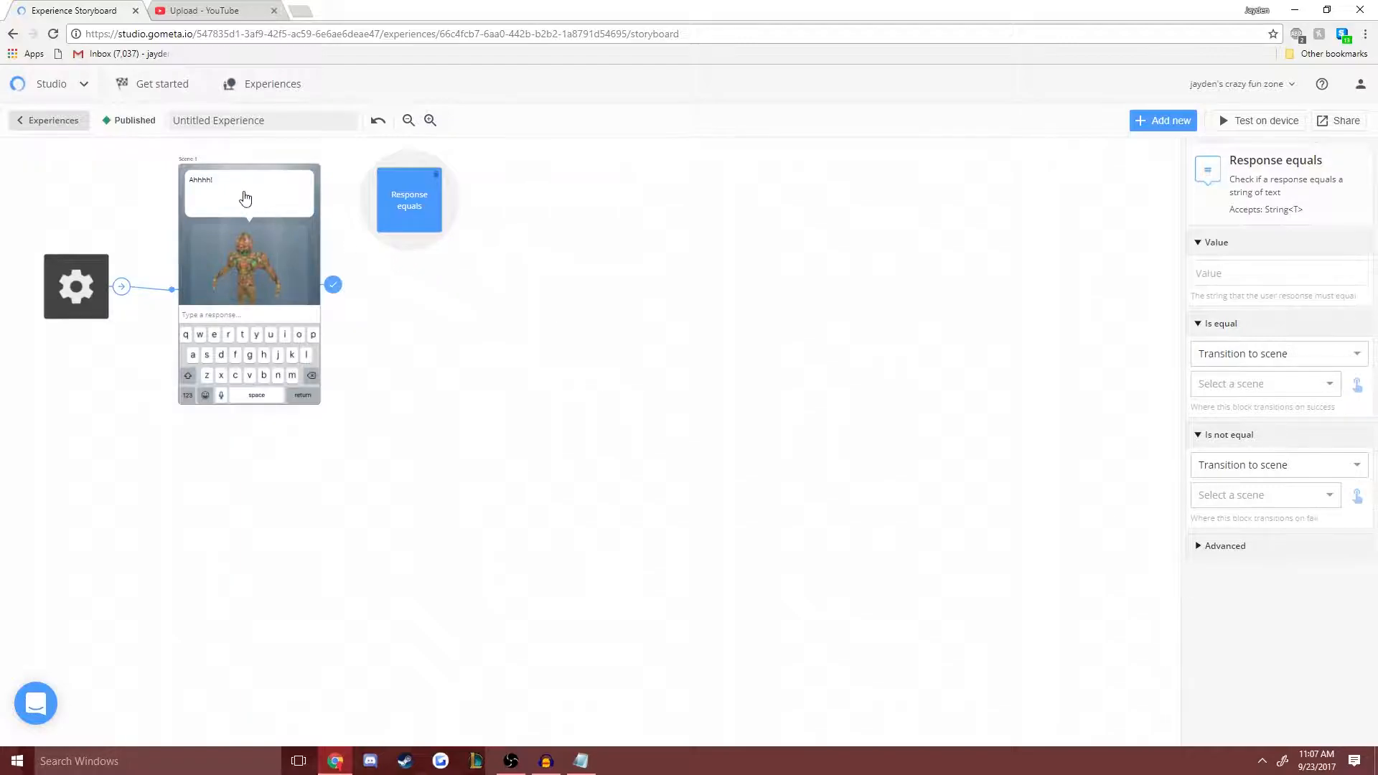
- Extend Scene 1's dialogue to "Ahhhh! What is 7+8?" and make its text response transition to the Response equals block
click(249, 188)
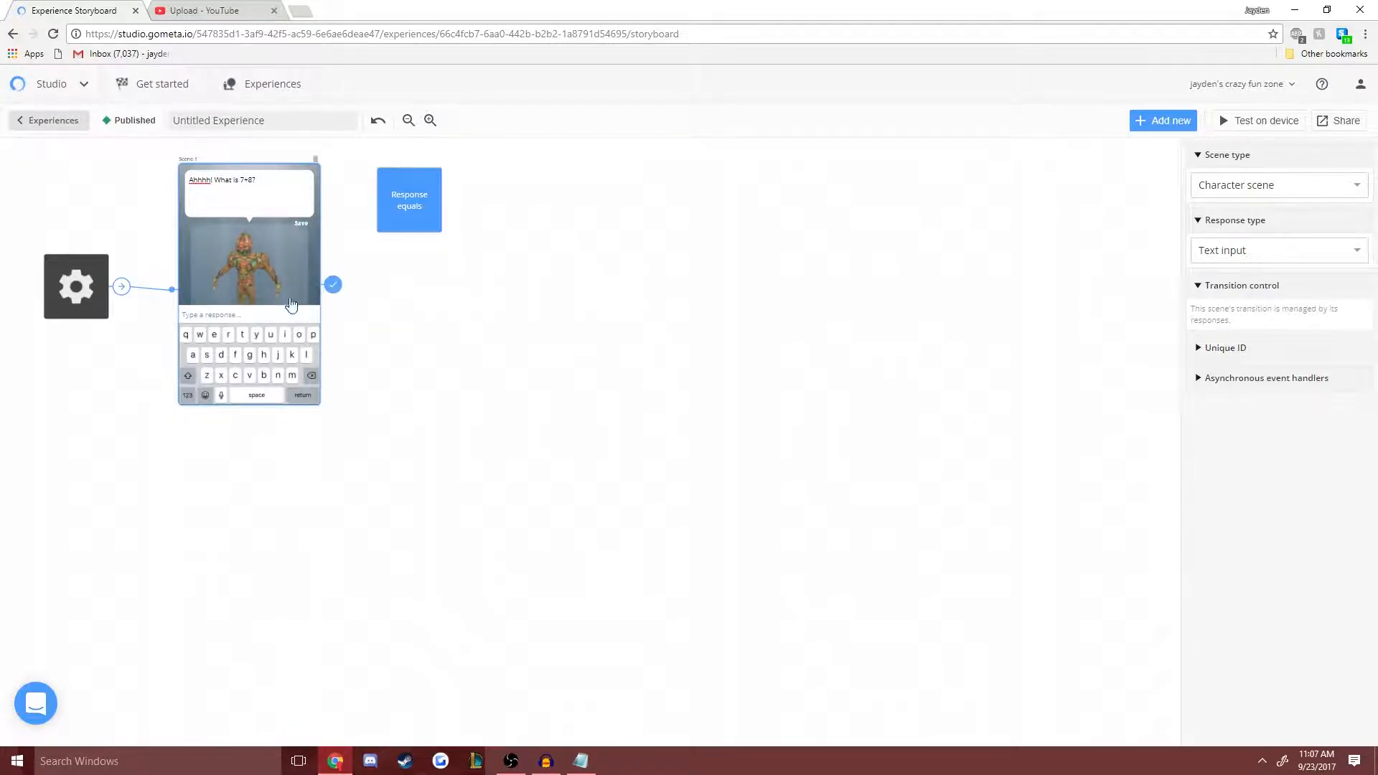
click(253, 320)
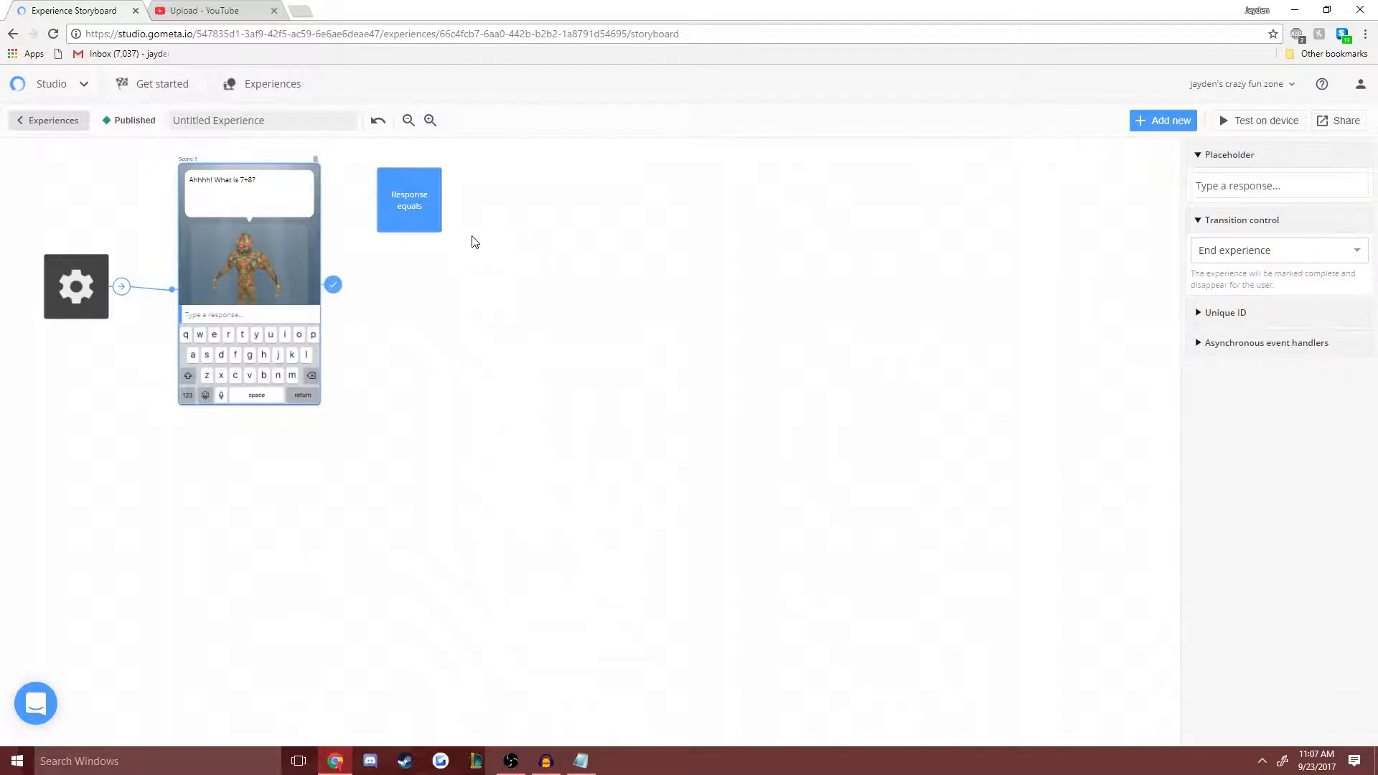
click(1221, 251)
click(1260, 328)
click(1253, 280)
click(1246, 360)
- Move the Response equals block lower beside Scene 1 and set its value to 15
drag(411, 214, 402, 268)
click(1243, 272)
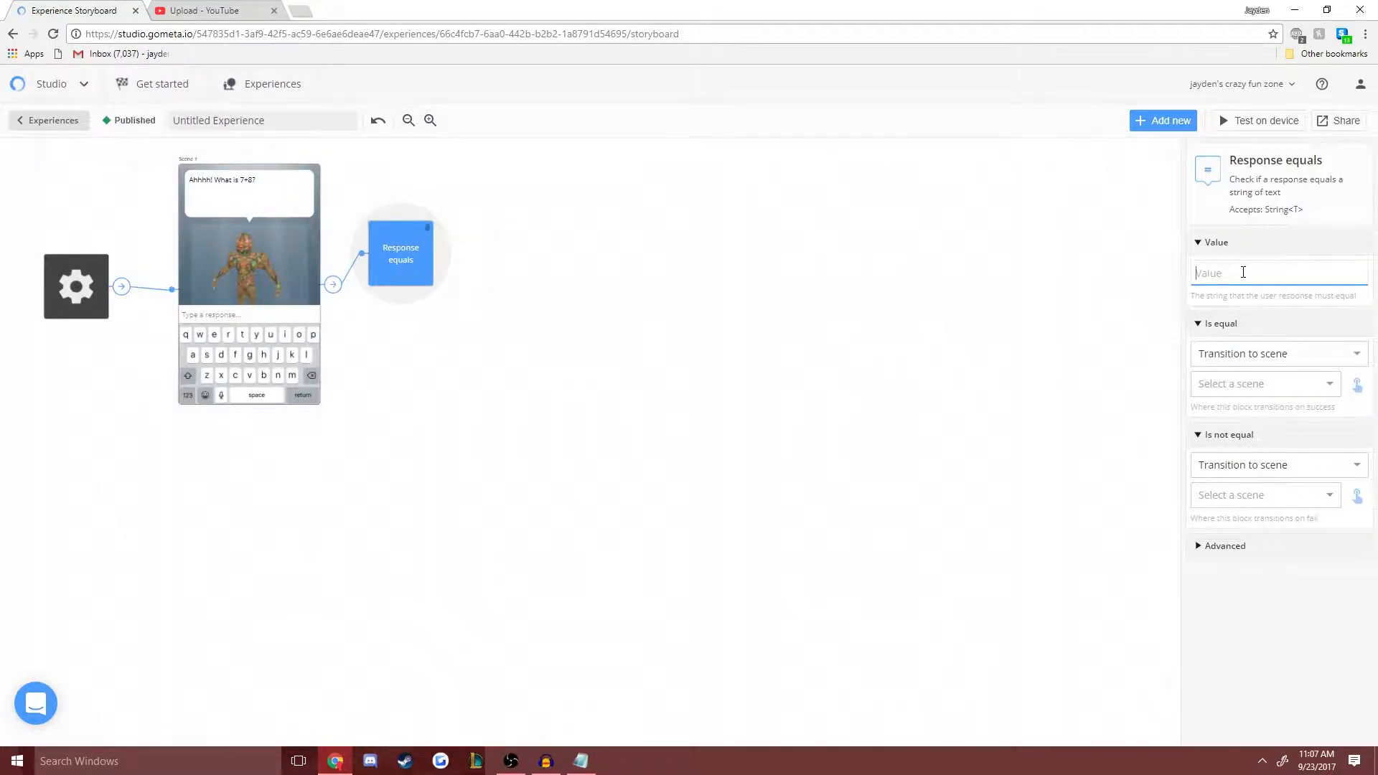
- Create a new character scene for the block's Is equal outcome, with the dialogue "Yes, it is 15!"
click(1233, 354)
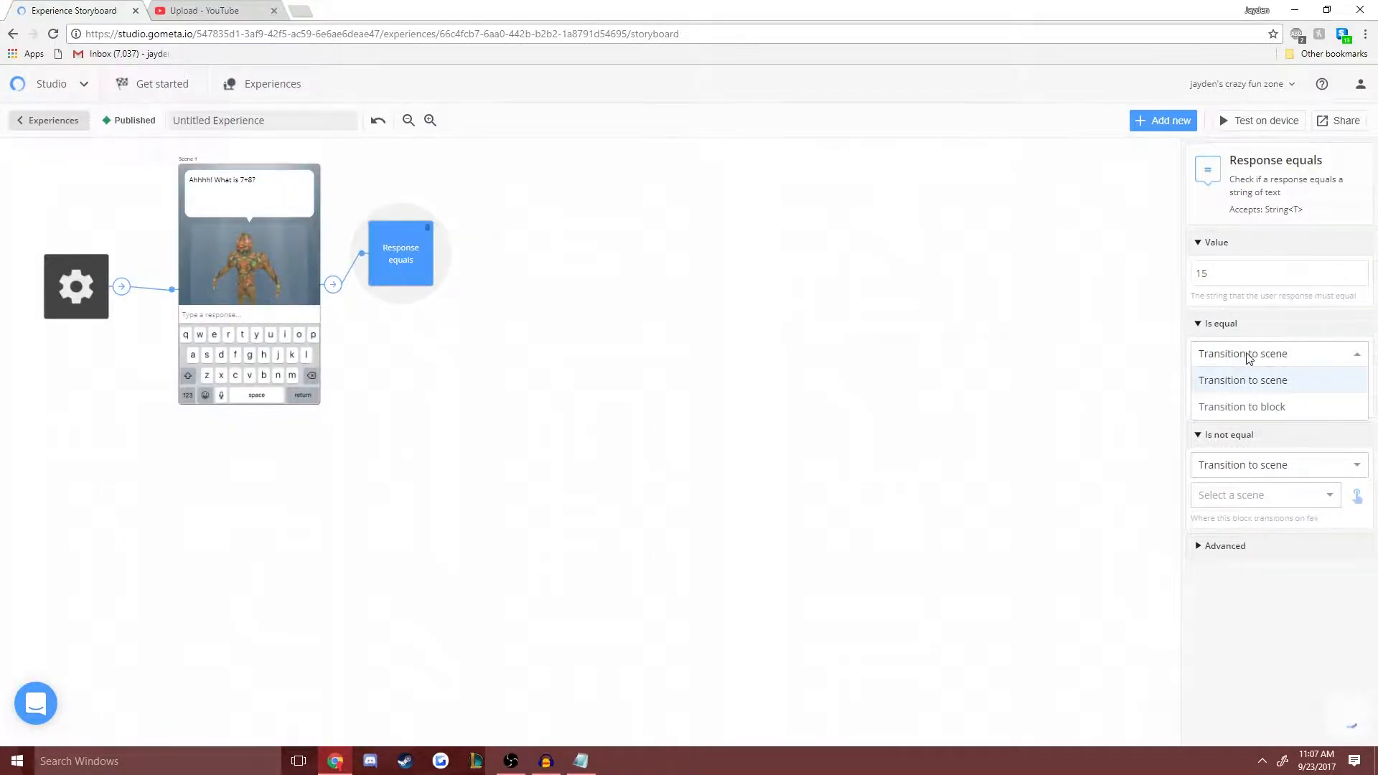
click(1245, 357)
click(1258, 385)
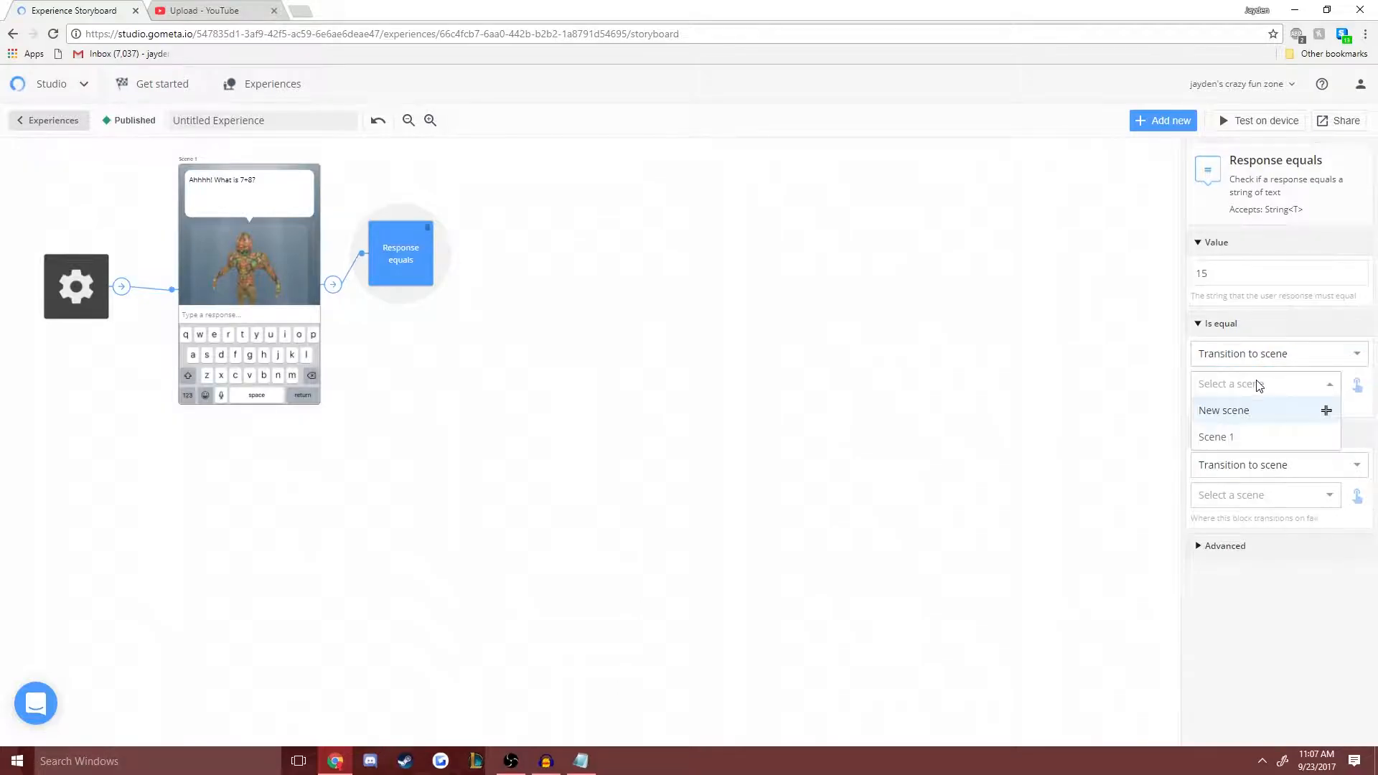
click(1253, 419)
click(155, 182)
click(424, 229)
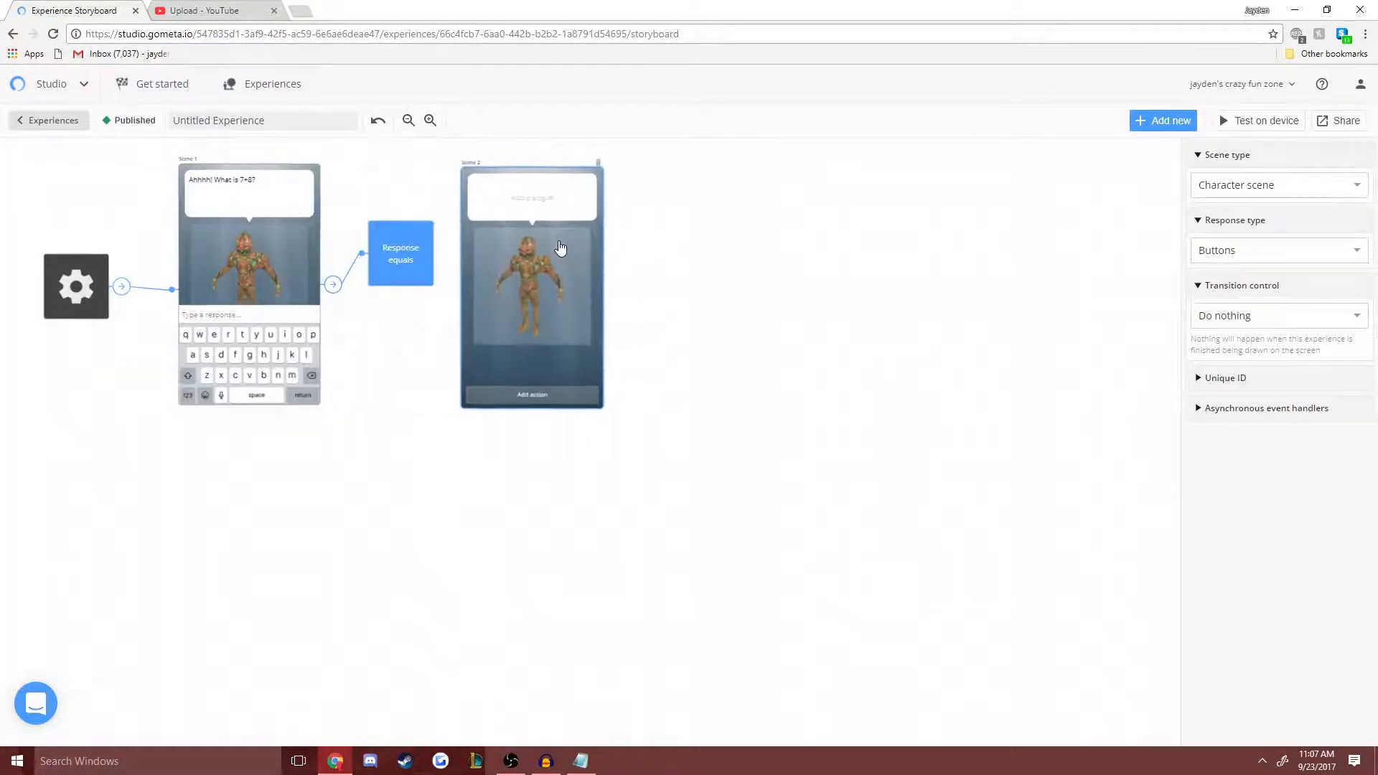
click(579, 170)
text(Yes, it is 15!)
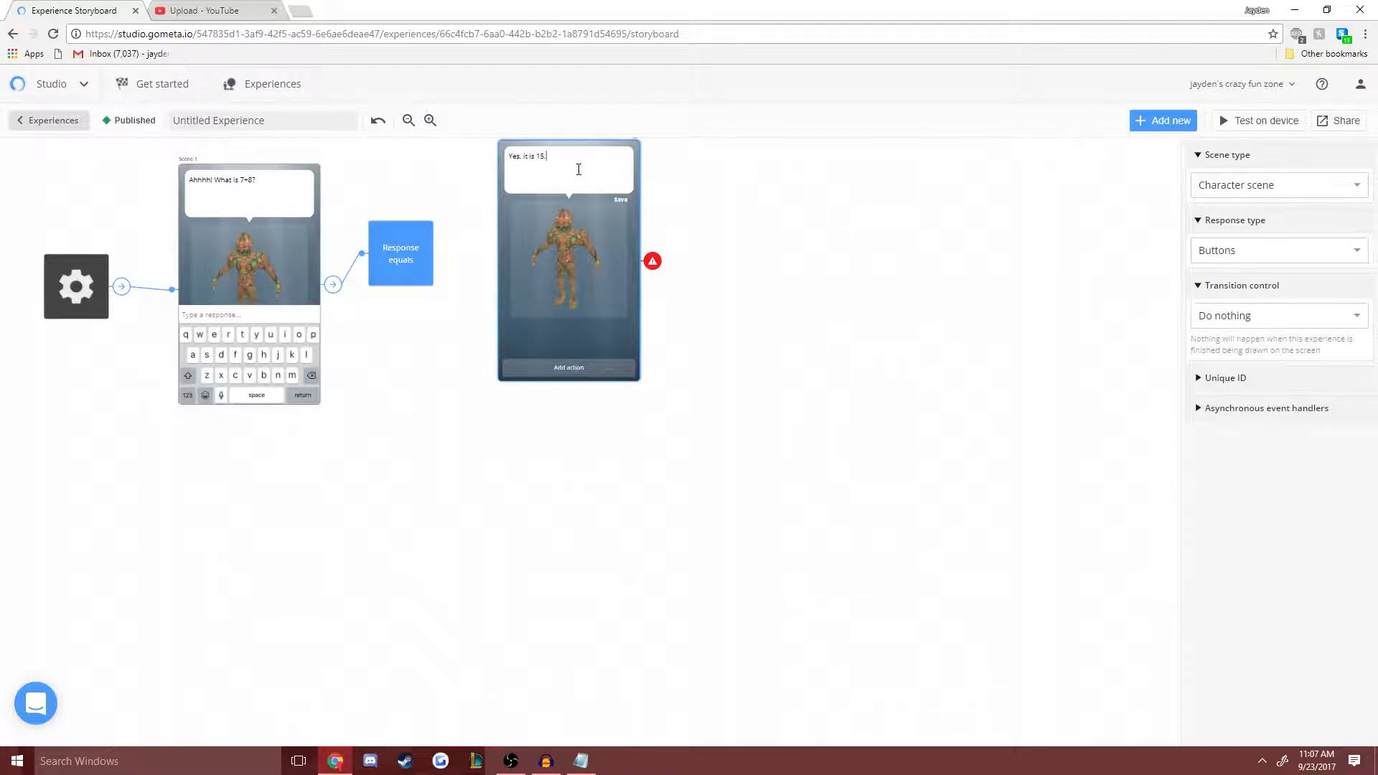
- Create another character scene for the Is not equal outcome, below Scene 2, with the dialogue "Wrong!"
click(400, 273)
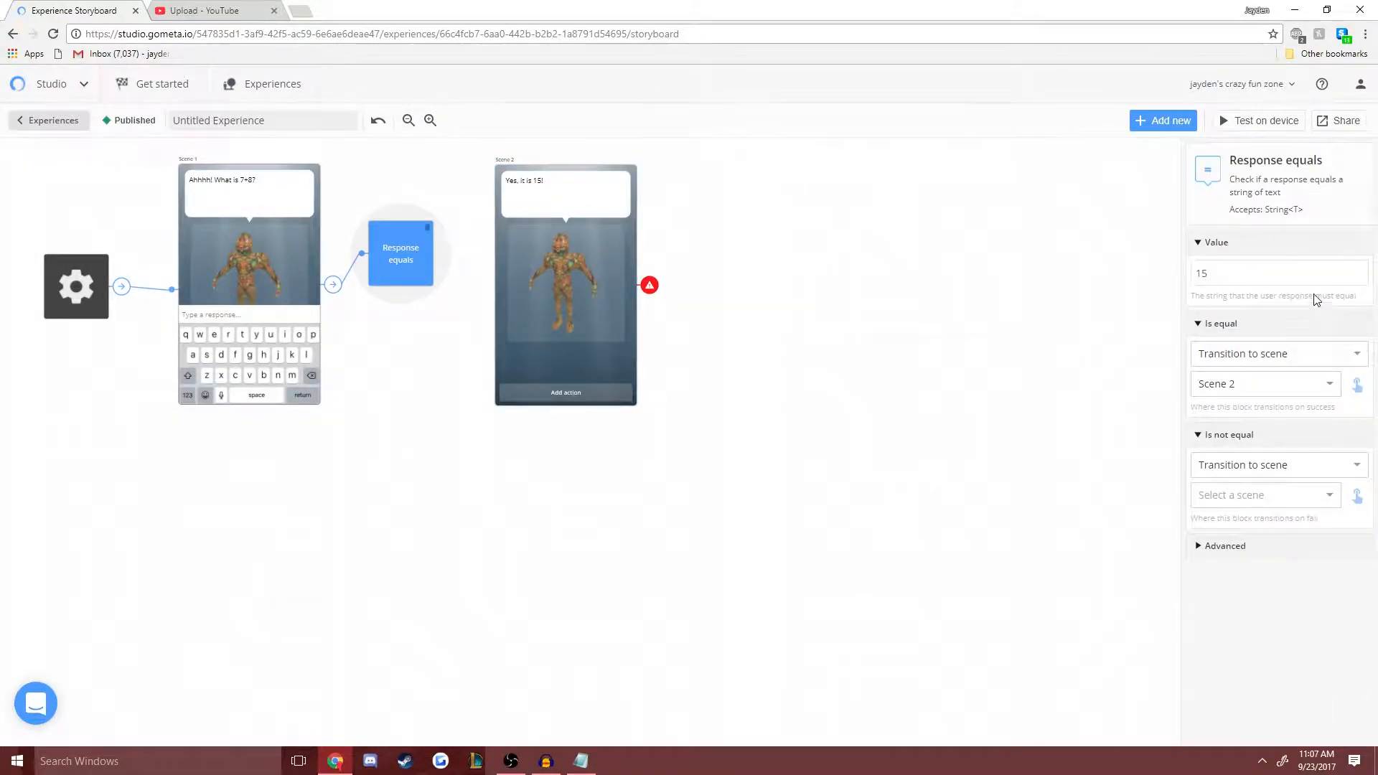
click(1261, 495)
click(1246, 525)
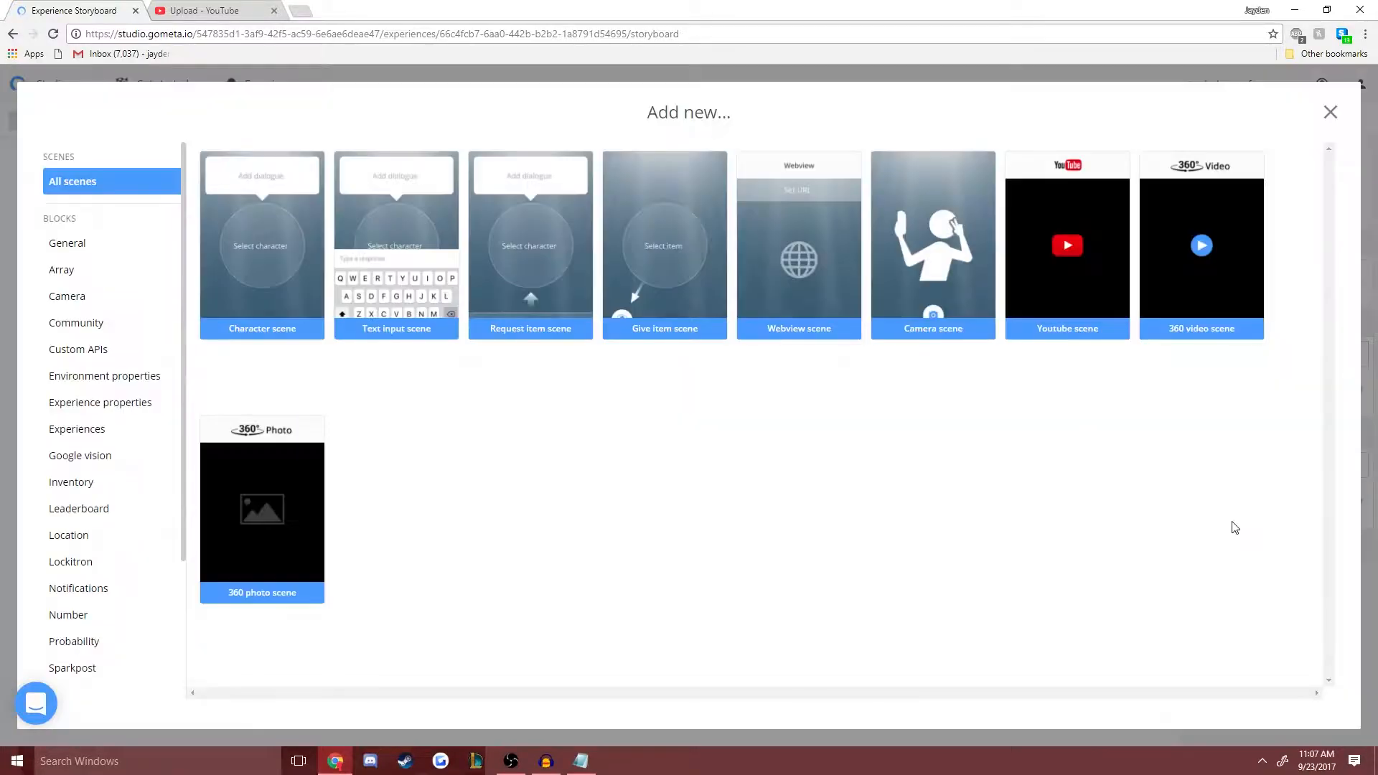
click(732, 308)
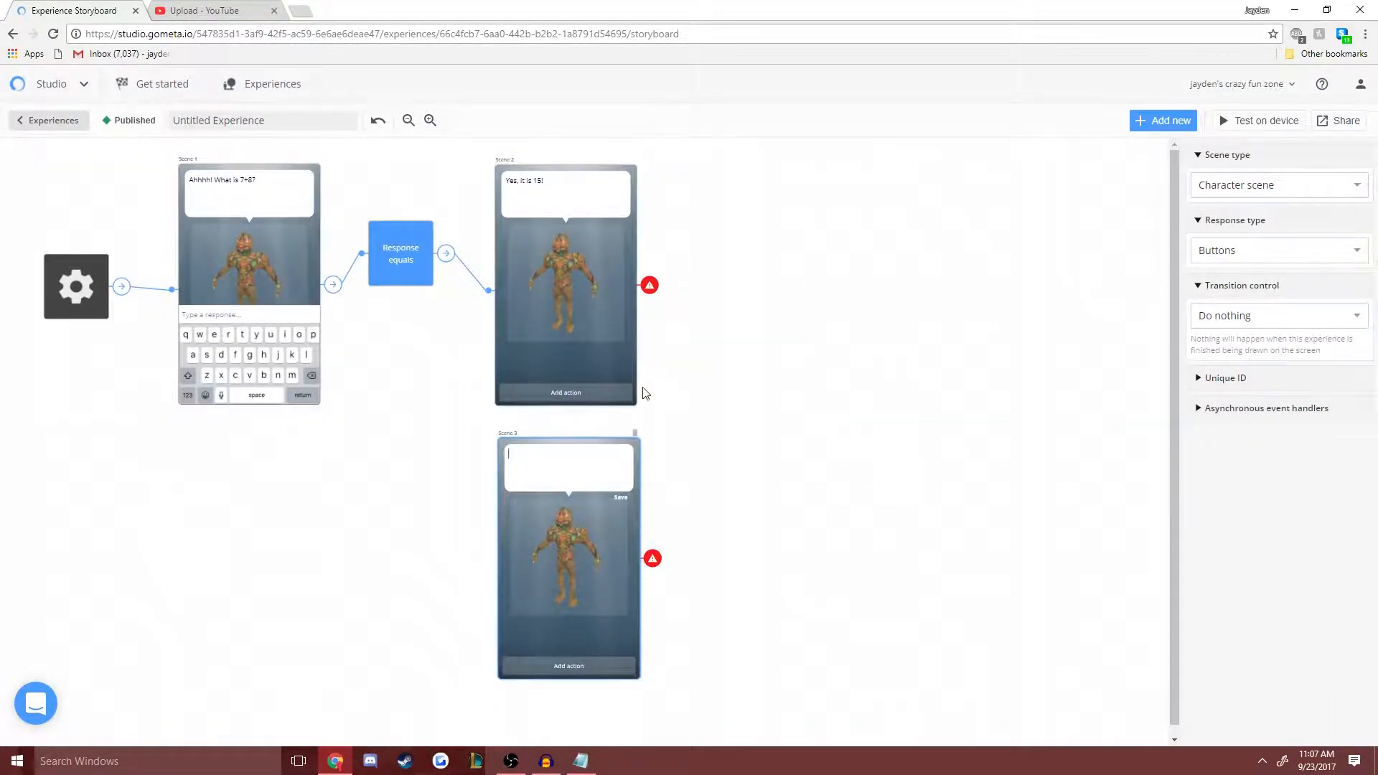
- Make the Response equals block's Is not equal outcome transition to Scene 3
click(419, 262)
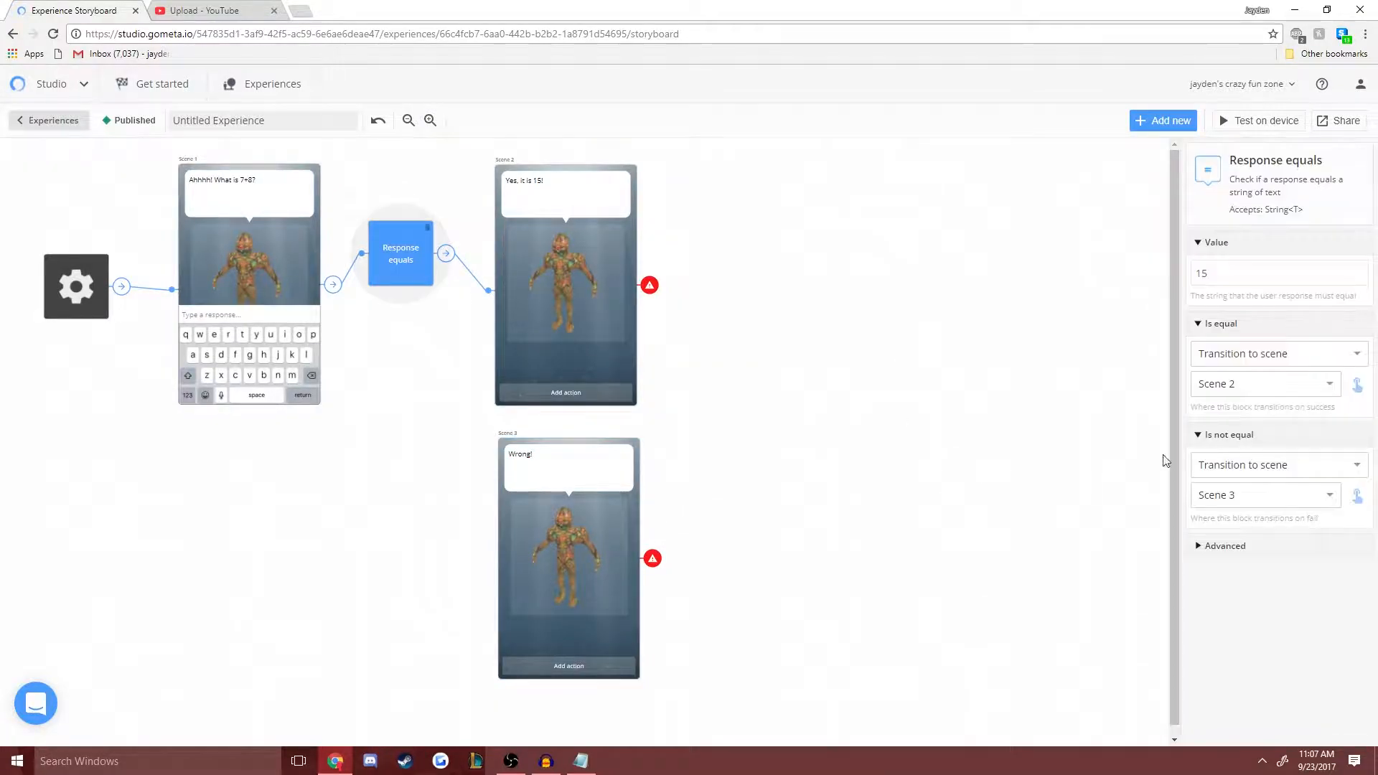
click(1256, 470)
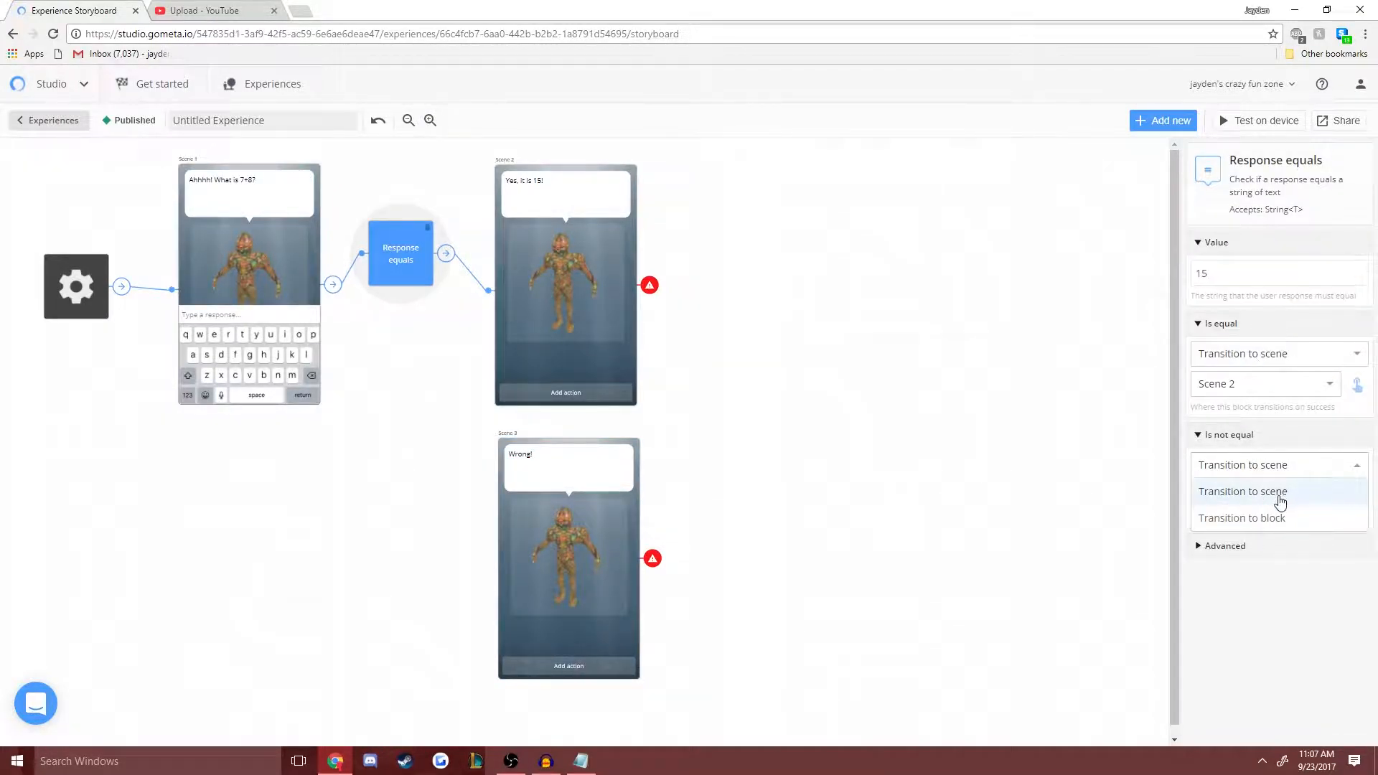
click(1277, 491)
click(1271, 495)
click(1231, 582)
click(1261, 497)
click(1241, 597)
- Add a "Retry!" action to Scene 3 that transitions to Scene 1
click(569, 666)
text(Rew)
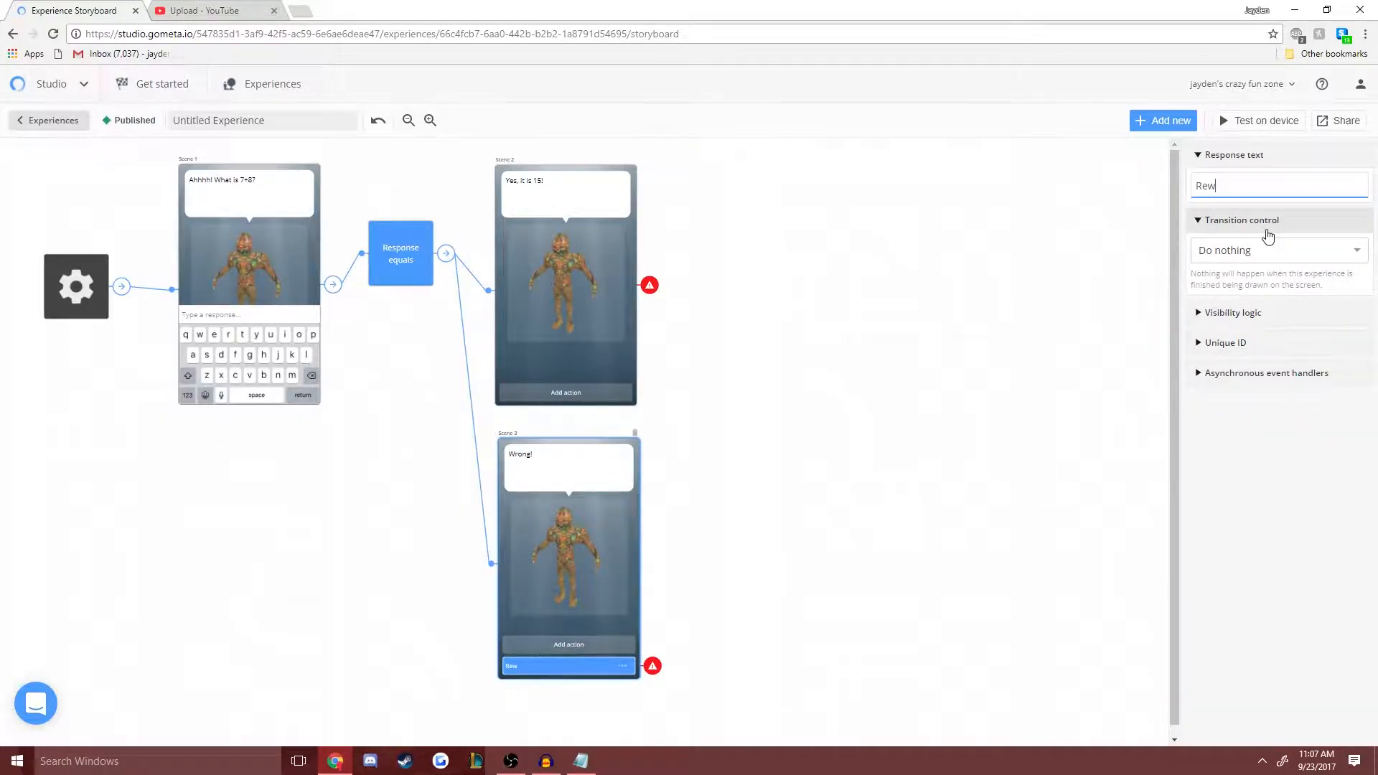
click(1265, 251)
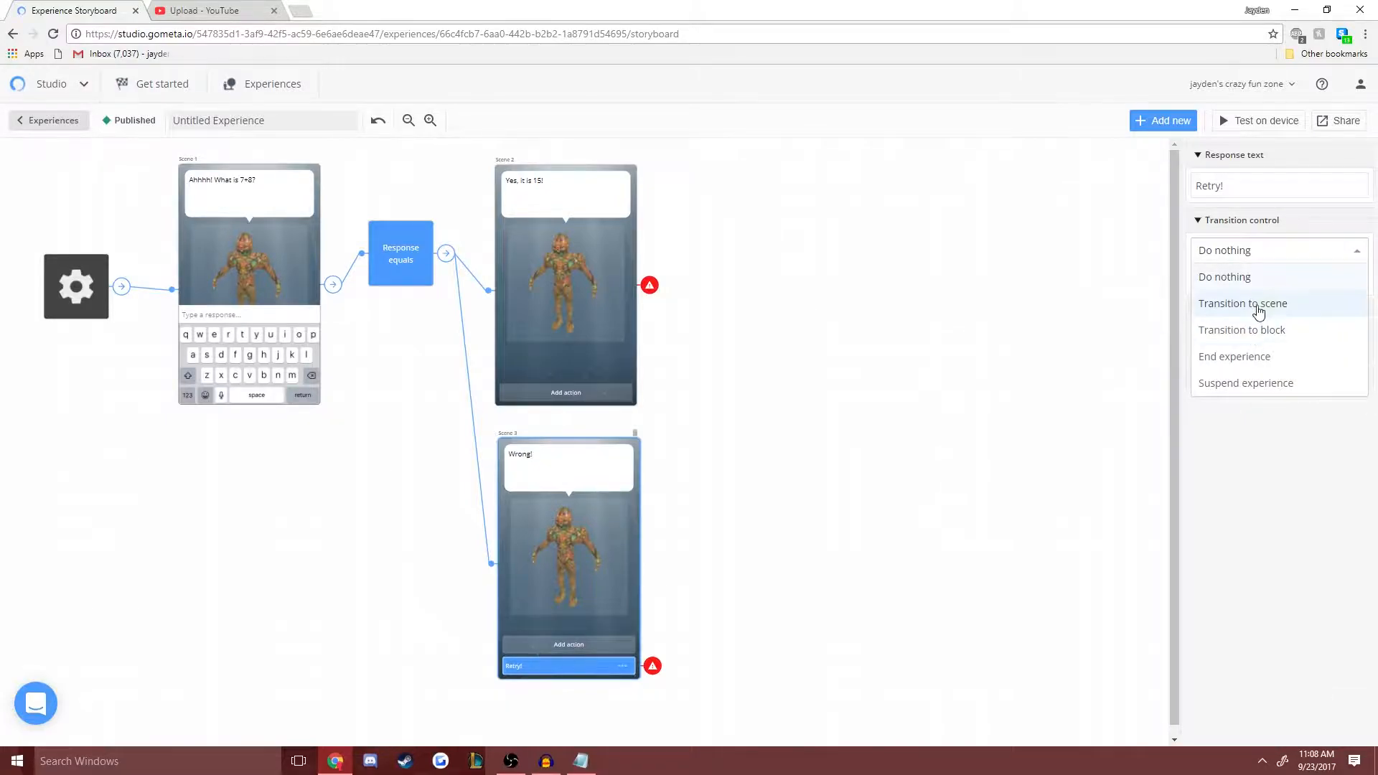
click(1257, 304)
click(1241, 277)
click(1224, 305)
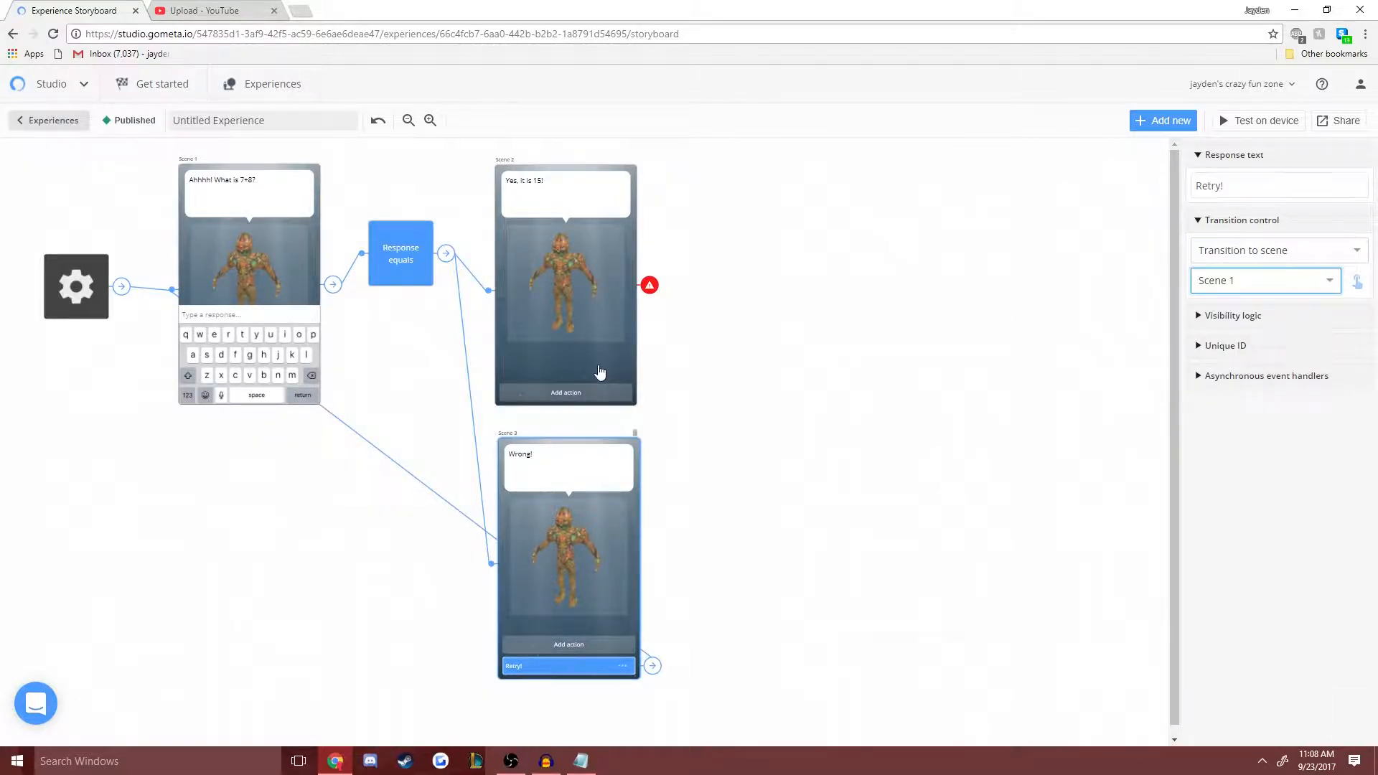
- Add an "End experience." action to Scene 2 and set its transition control to End experience
click(580, 392)
text(End experience.)
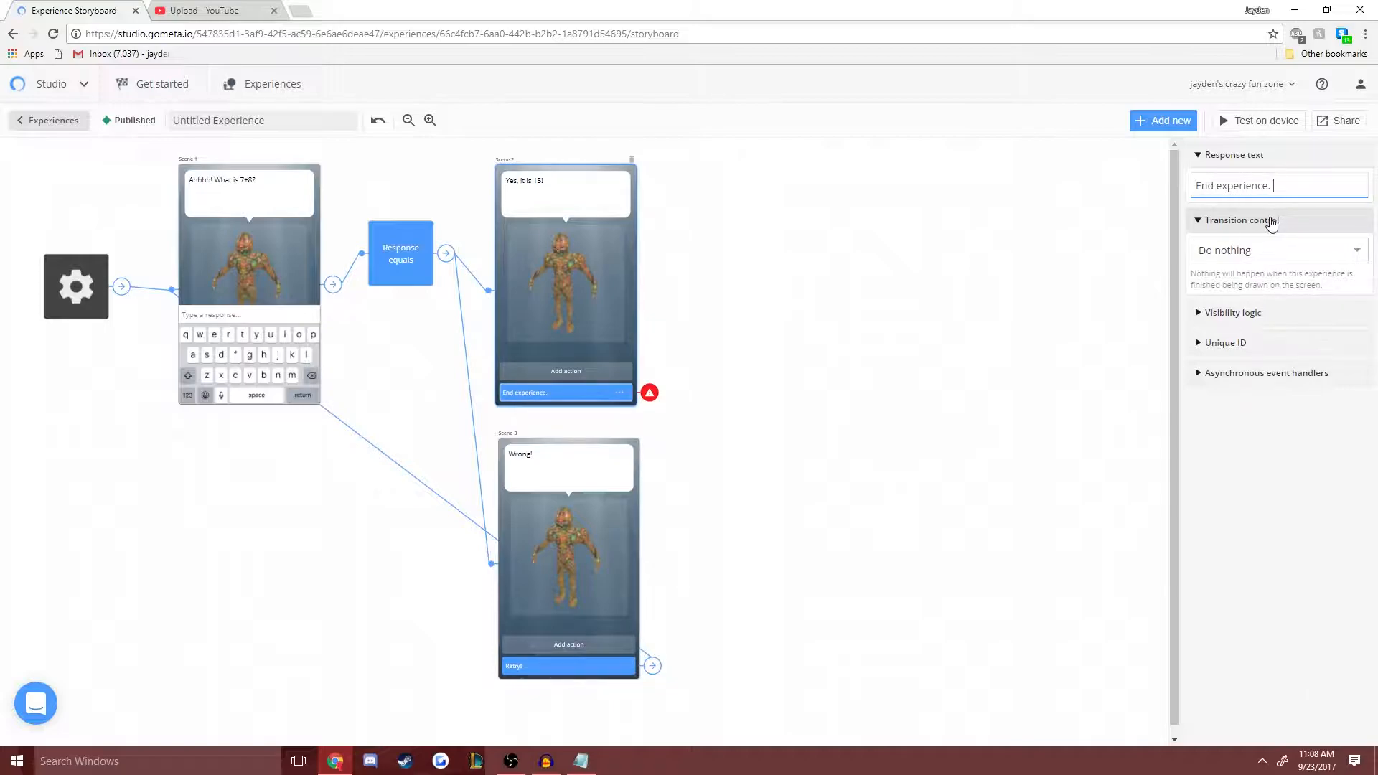
click(1268, 251)
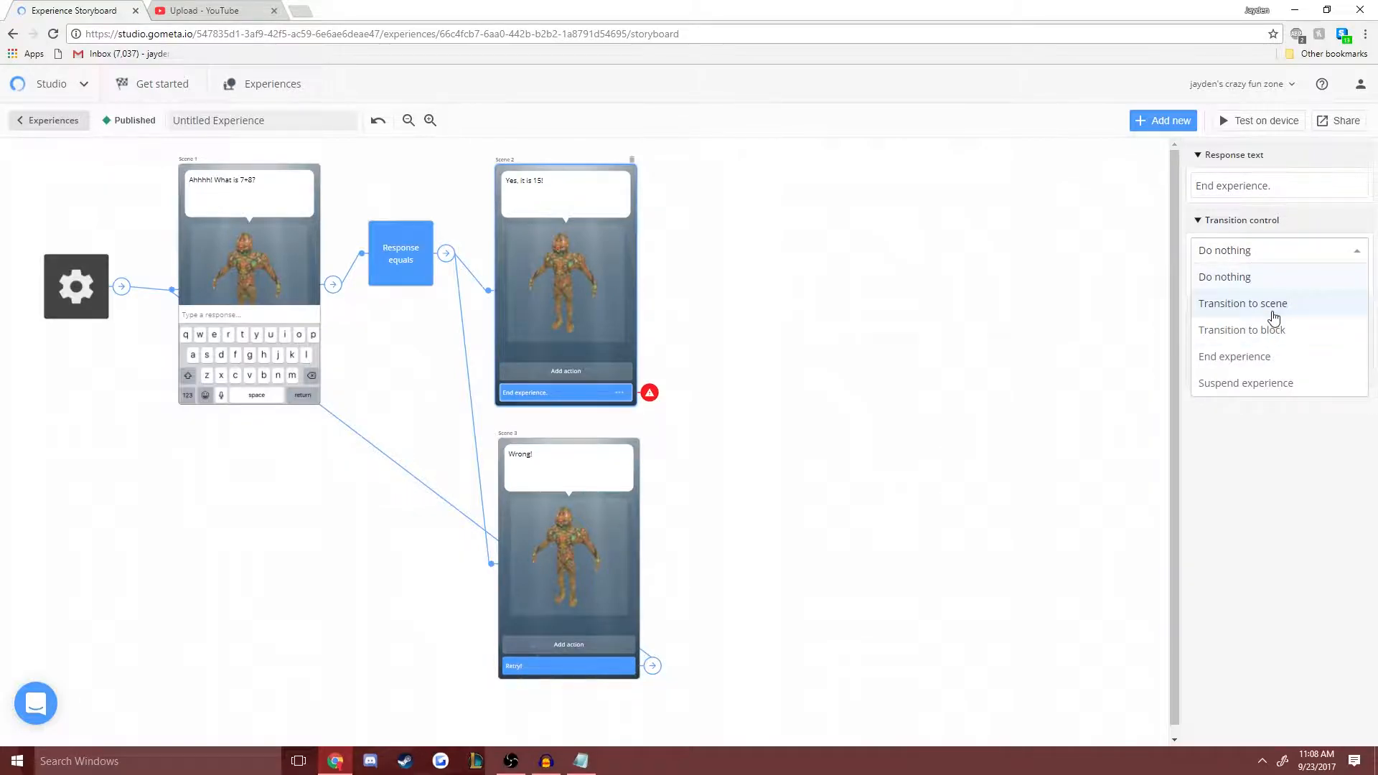
click(1268, 356)
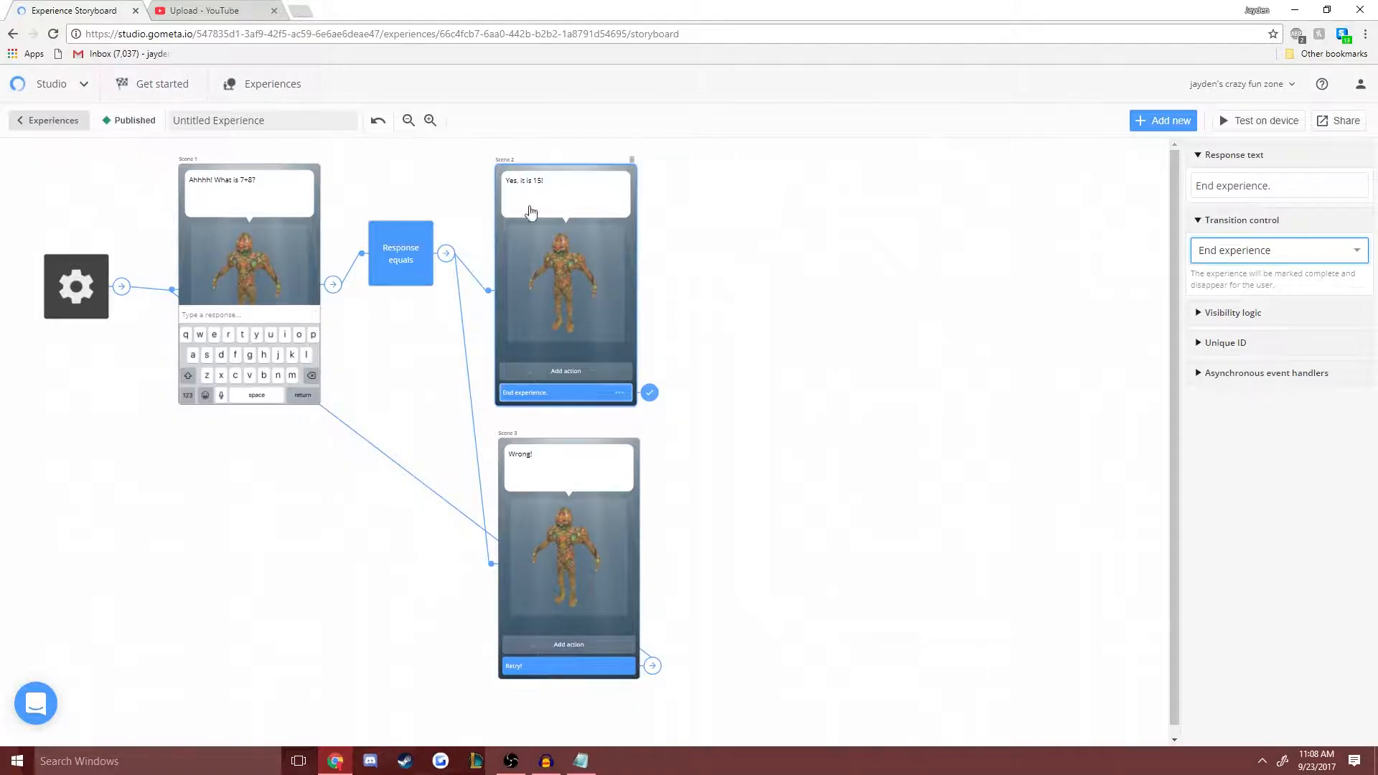
- Bring up the String block list, switch to Notepad and write a sample first name
click(1177, 127)
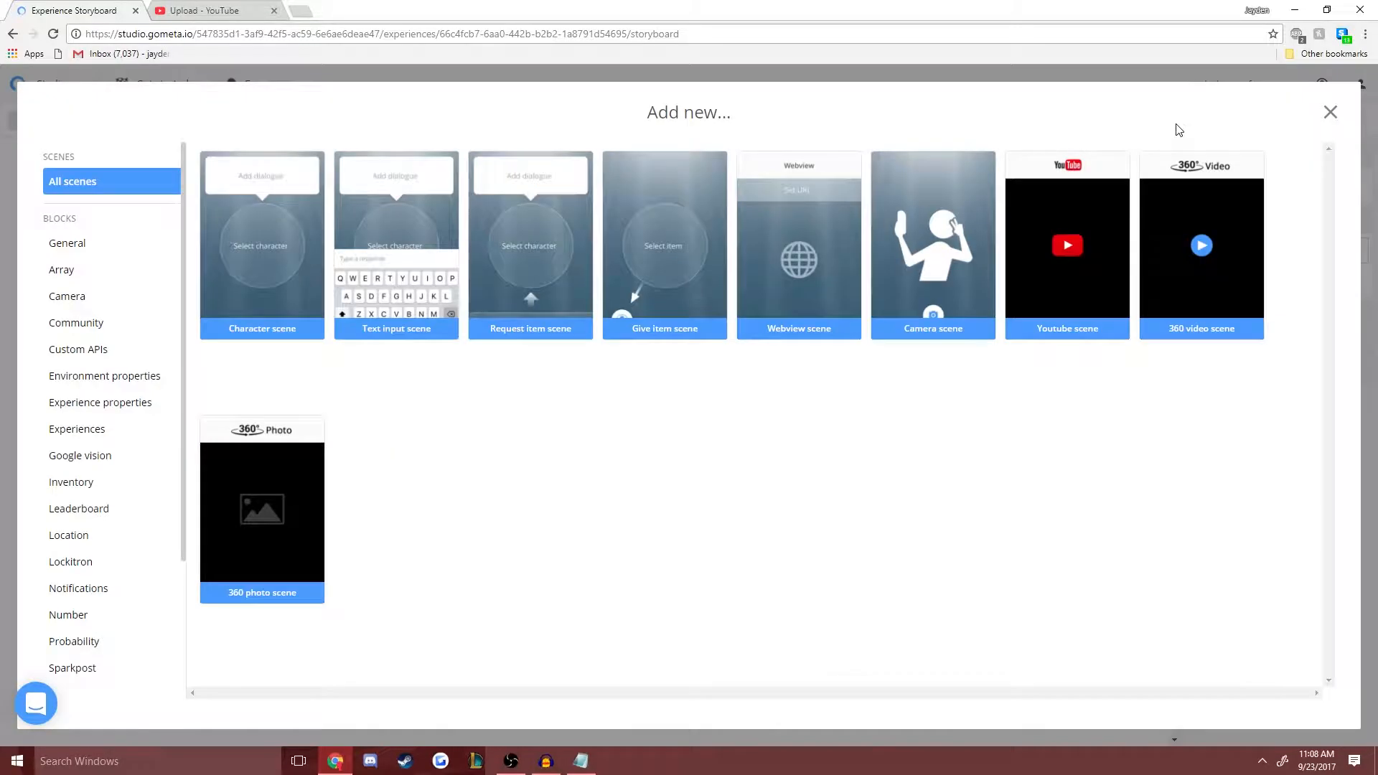
scroll(141, 613, down, 2)
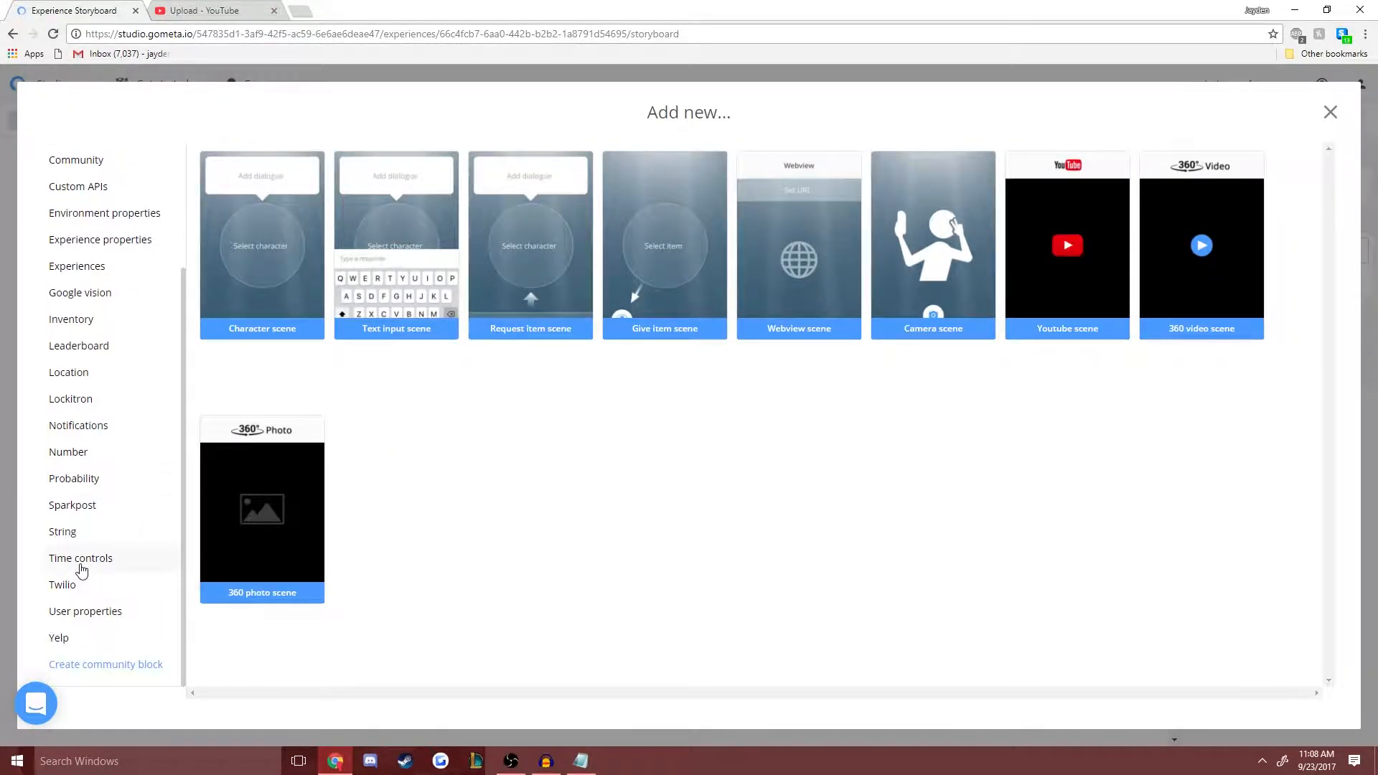
click(75, 536)
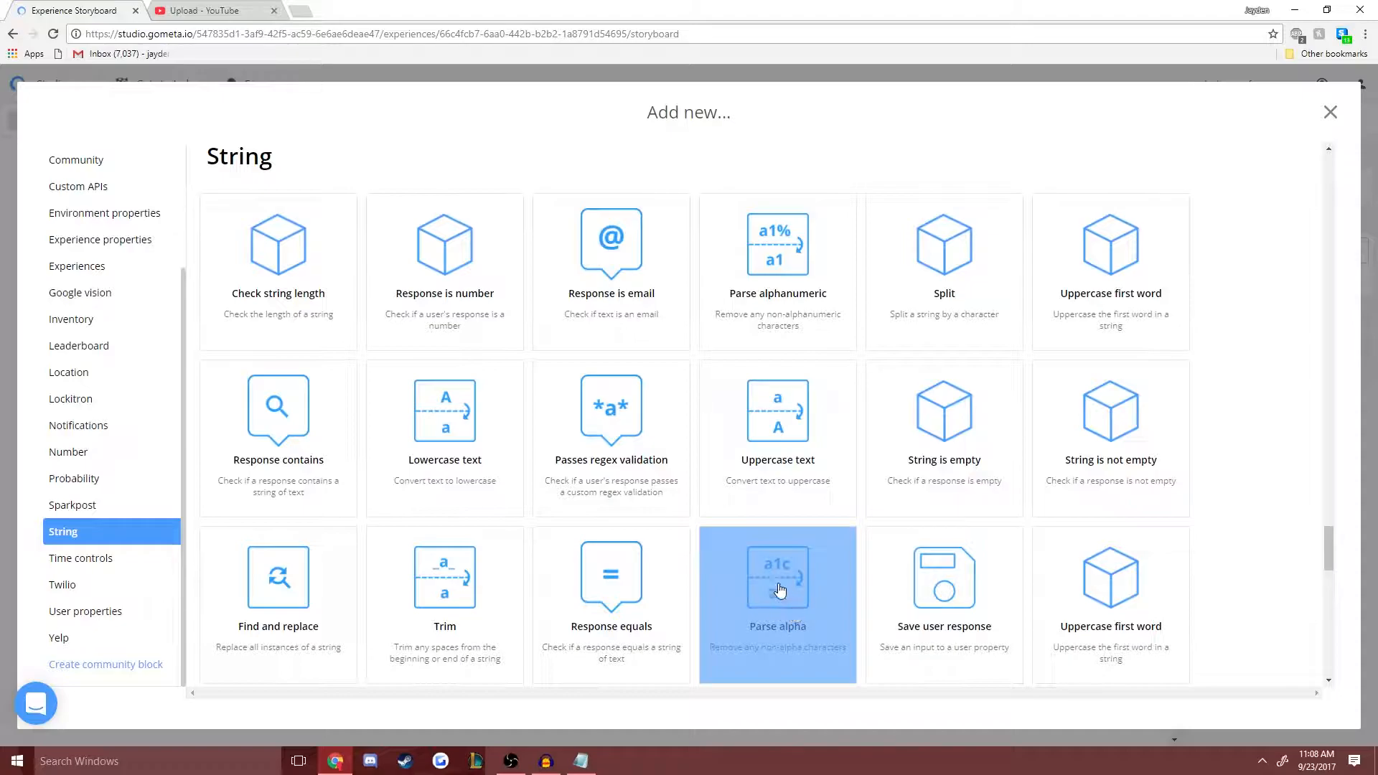
click(580, 761)
text(Jayden)
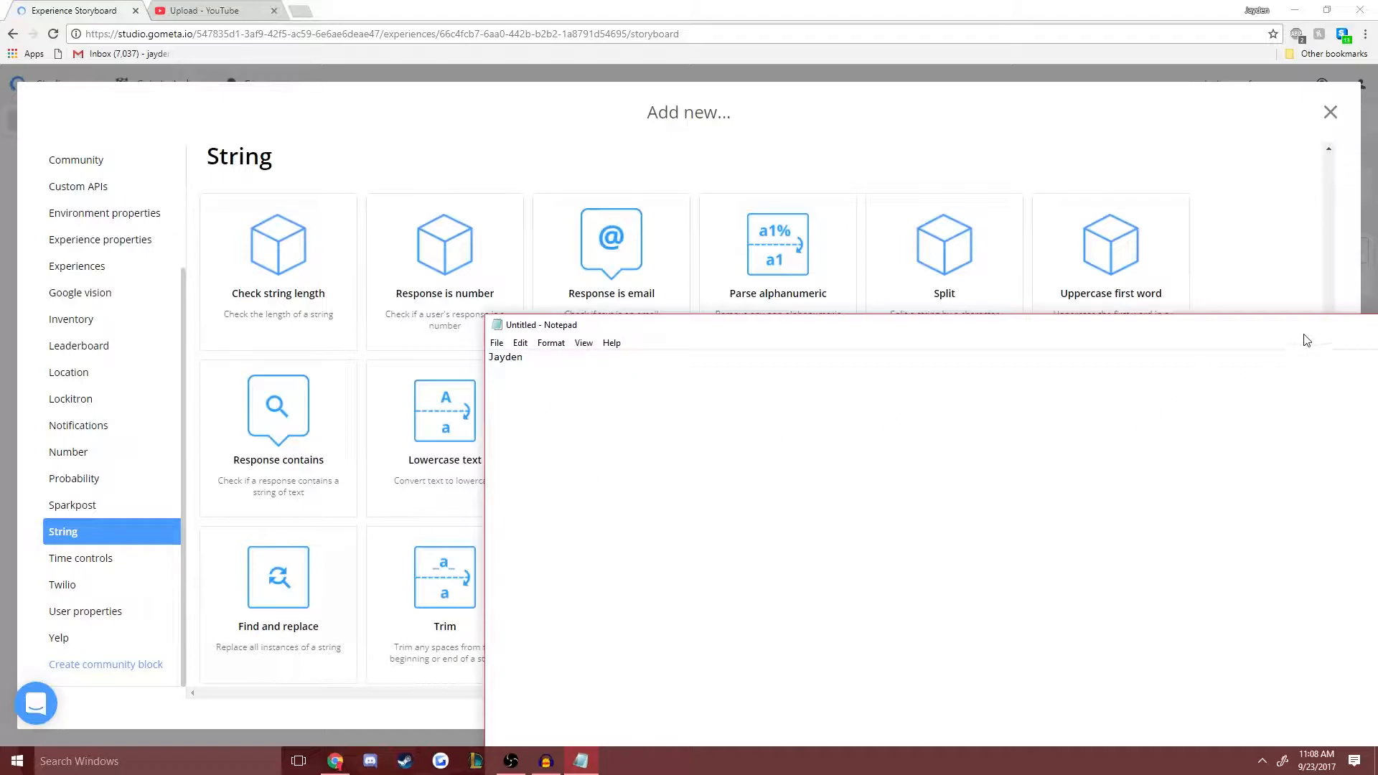
drag(1303, 328, 966, 314)
click(1119, 311)
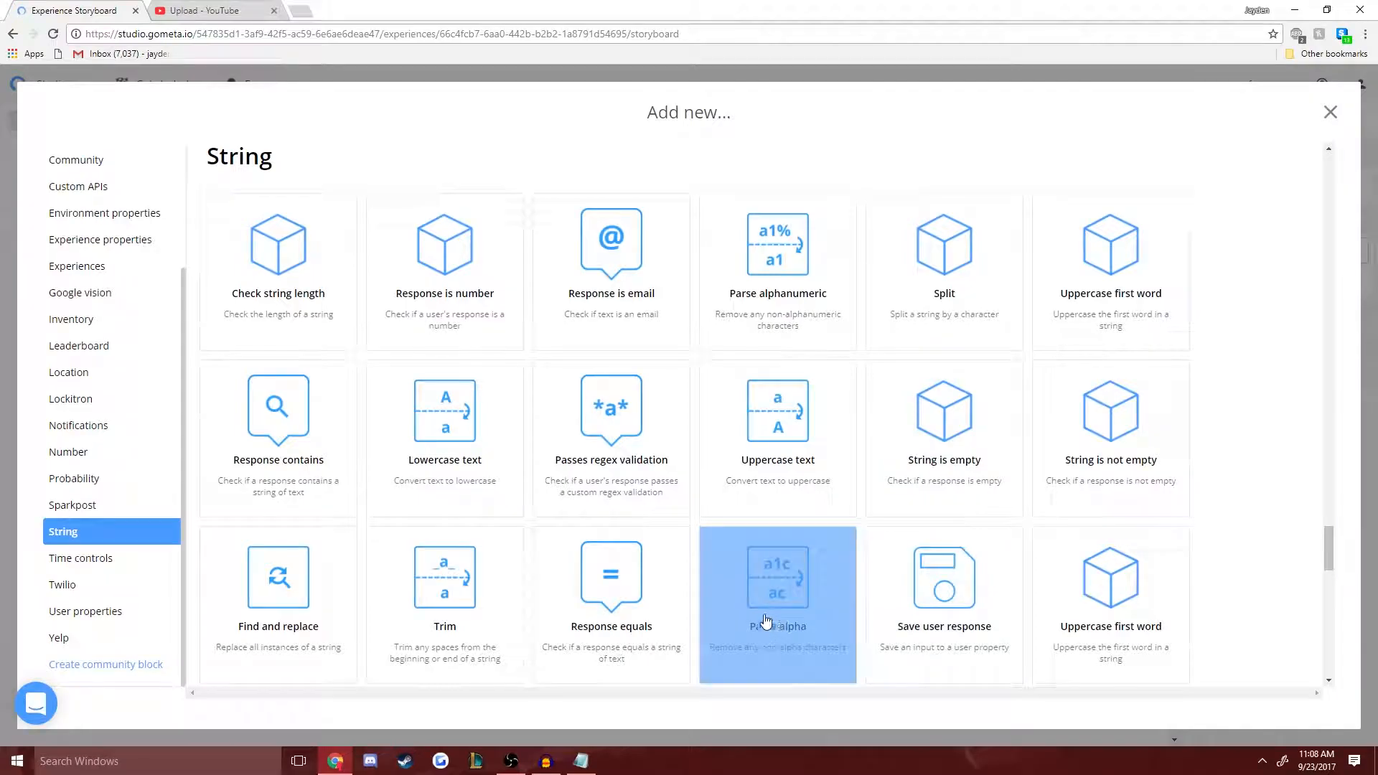
- In Notepad, surround the sample name with "11xX" before it and "11Xx" after it to illustrate non-alpha characters
click(581, 760)
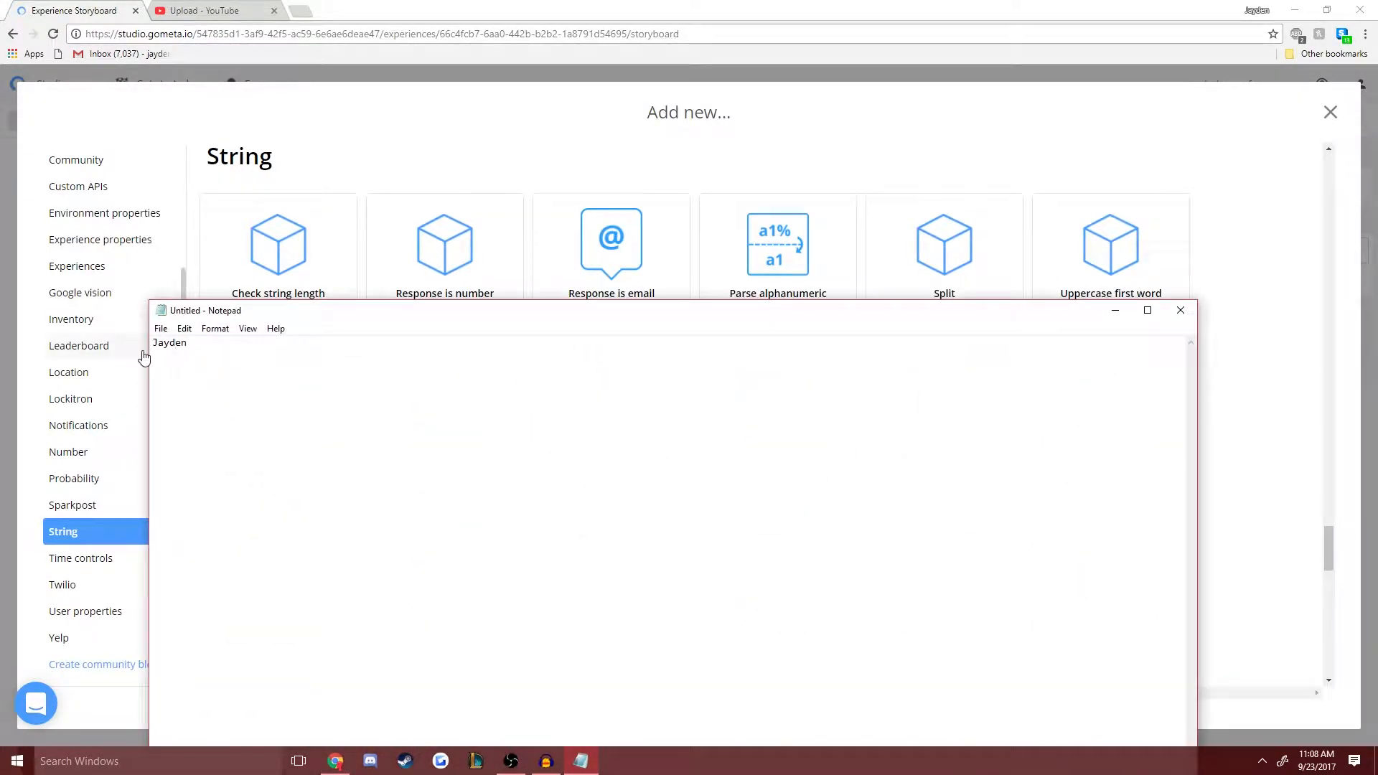
click(152, 342)
text(11xX)
click(224, 348)
text(11Xx)
click(1109, 311)
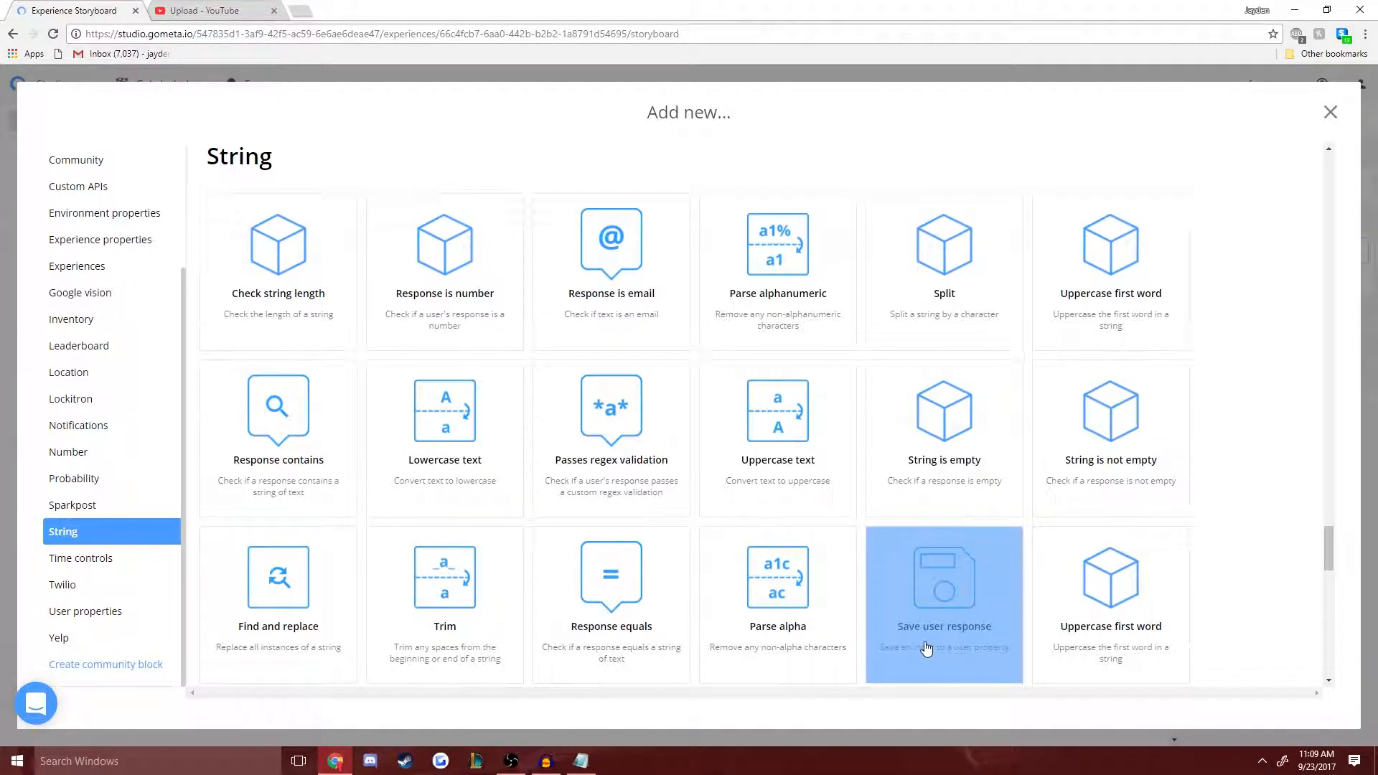
- Rewrite the Notepad sample as a lowercase first name, capitalize its first letter, and close Notepad without saving
scroll(1107, 640, down, 1)
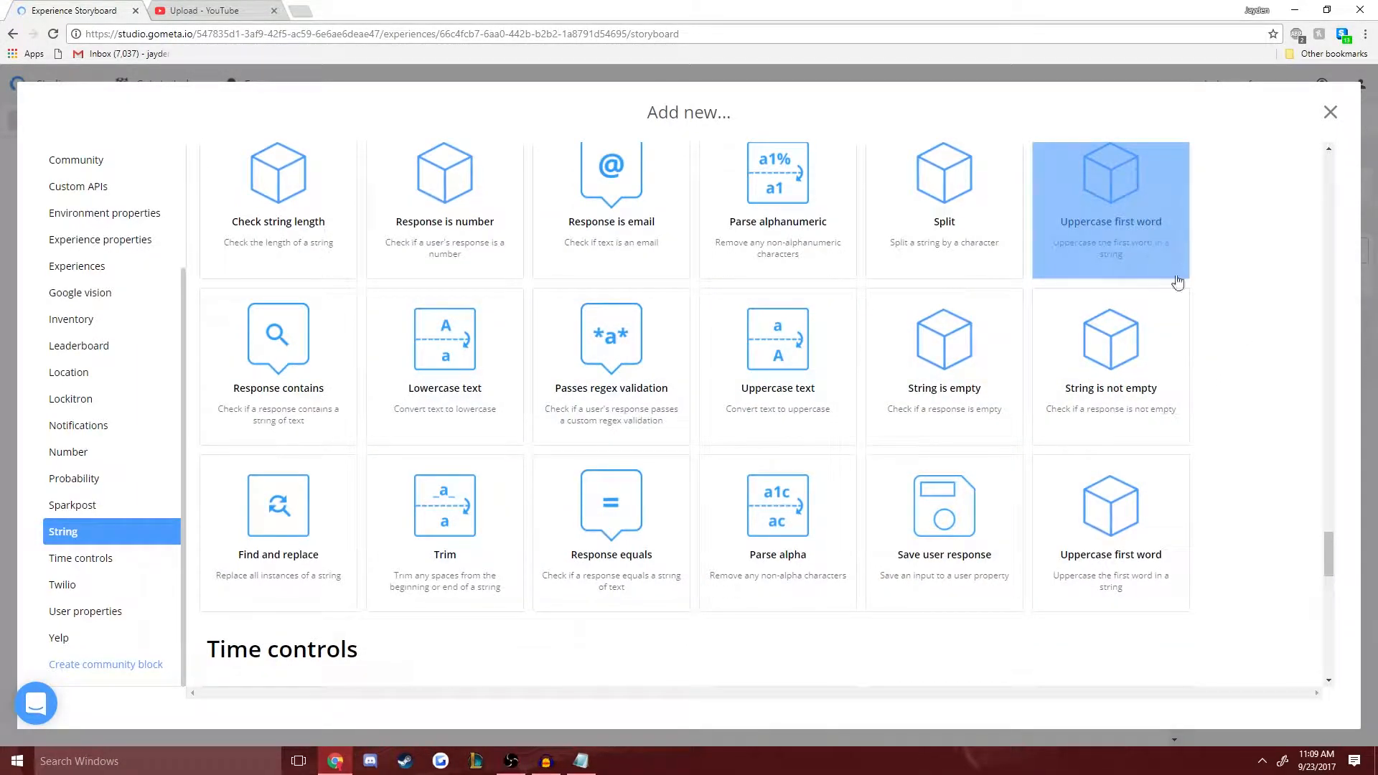
scroll(1096, 345, up, 1)
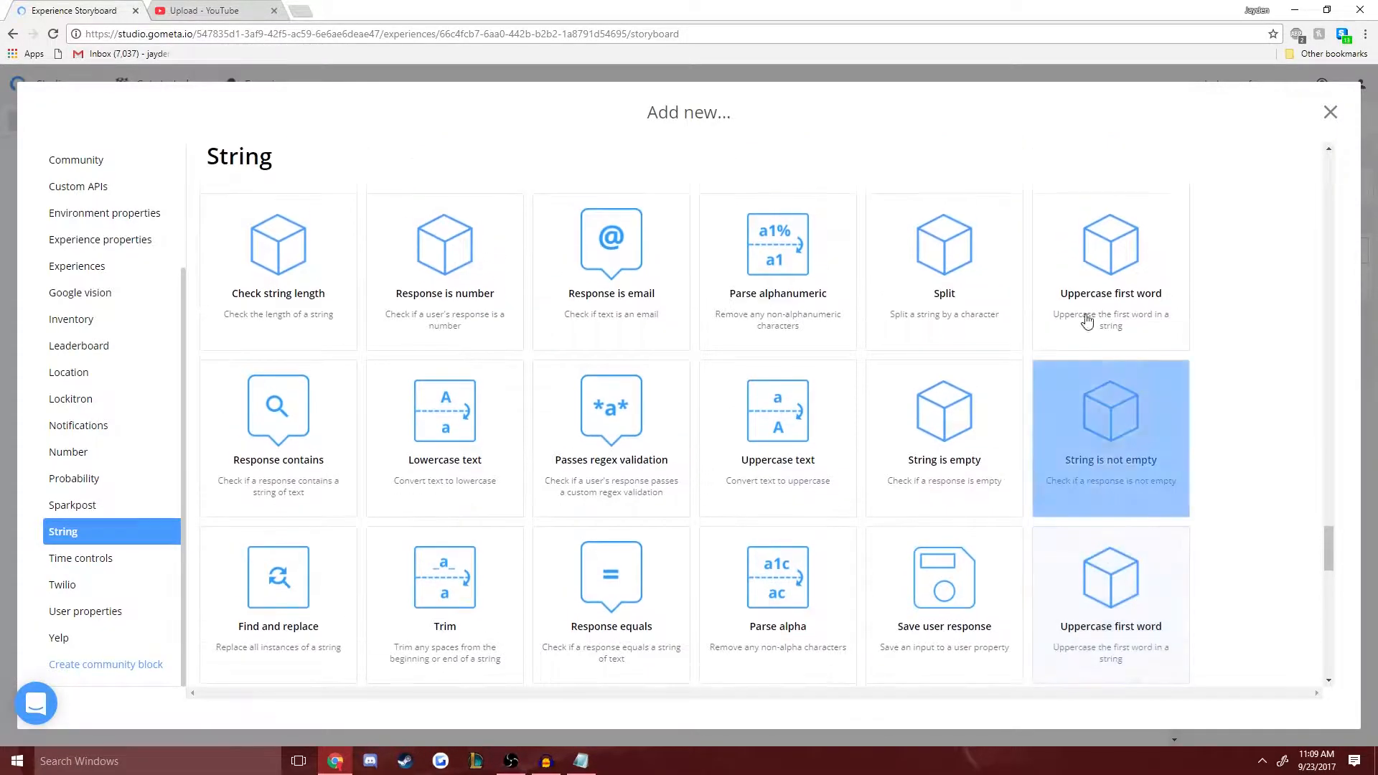
scroll(1111, 610, down, 1)
click(581, 760)
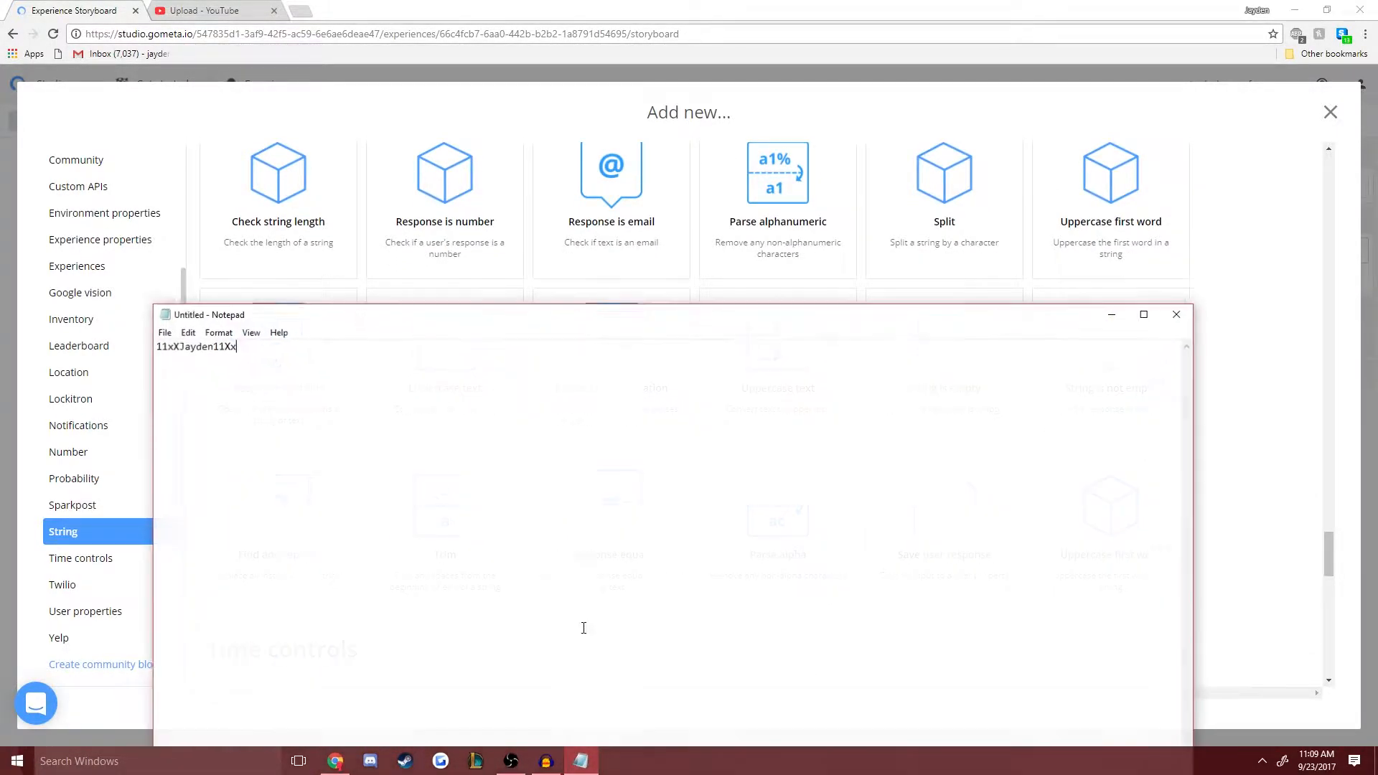
key(ctrl+a)
text(jayden)
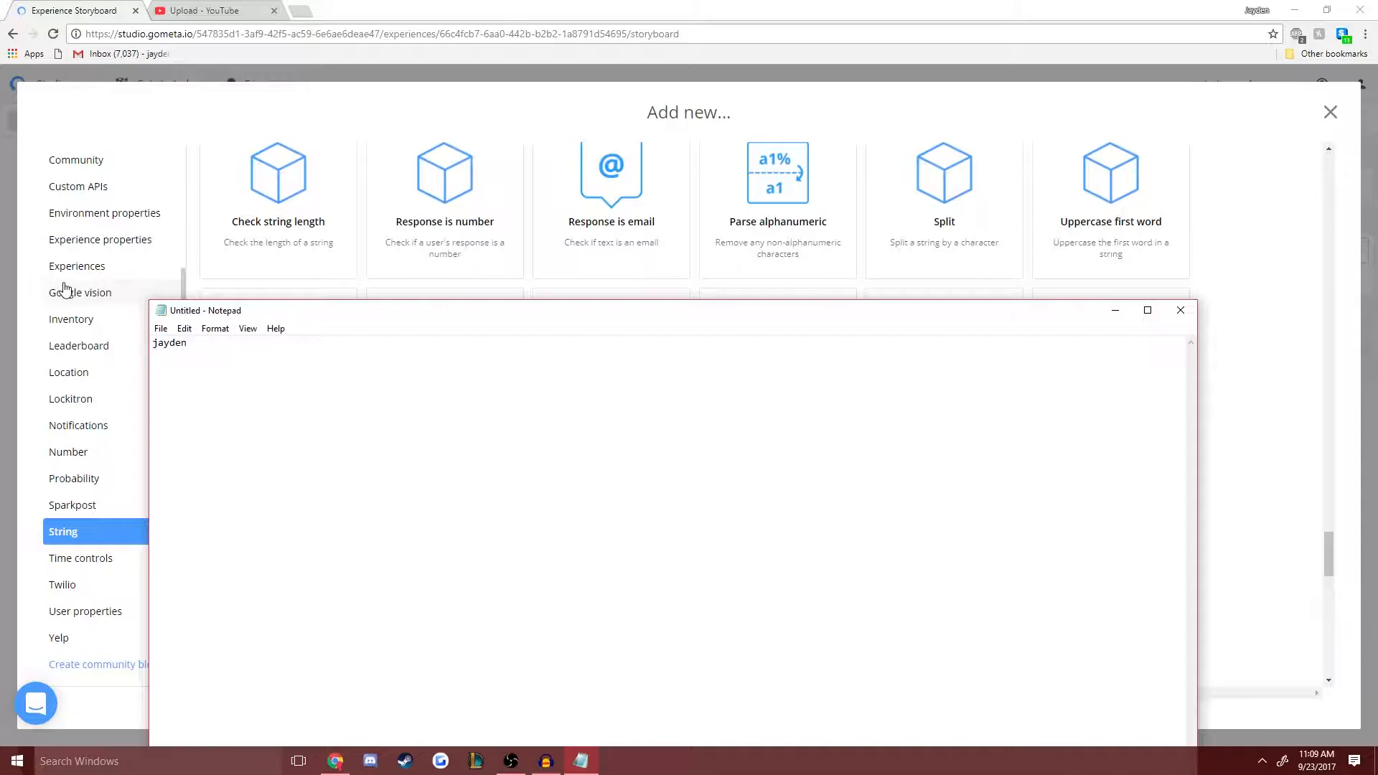
double_click(155, 346)
text(Jayden)
click(1181, 310)
click(710, 380)
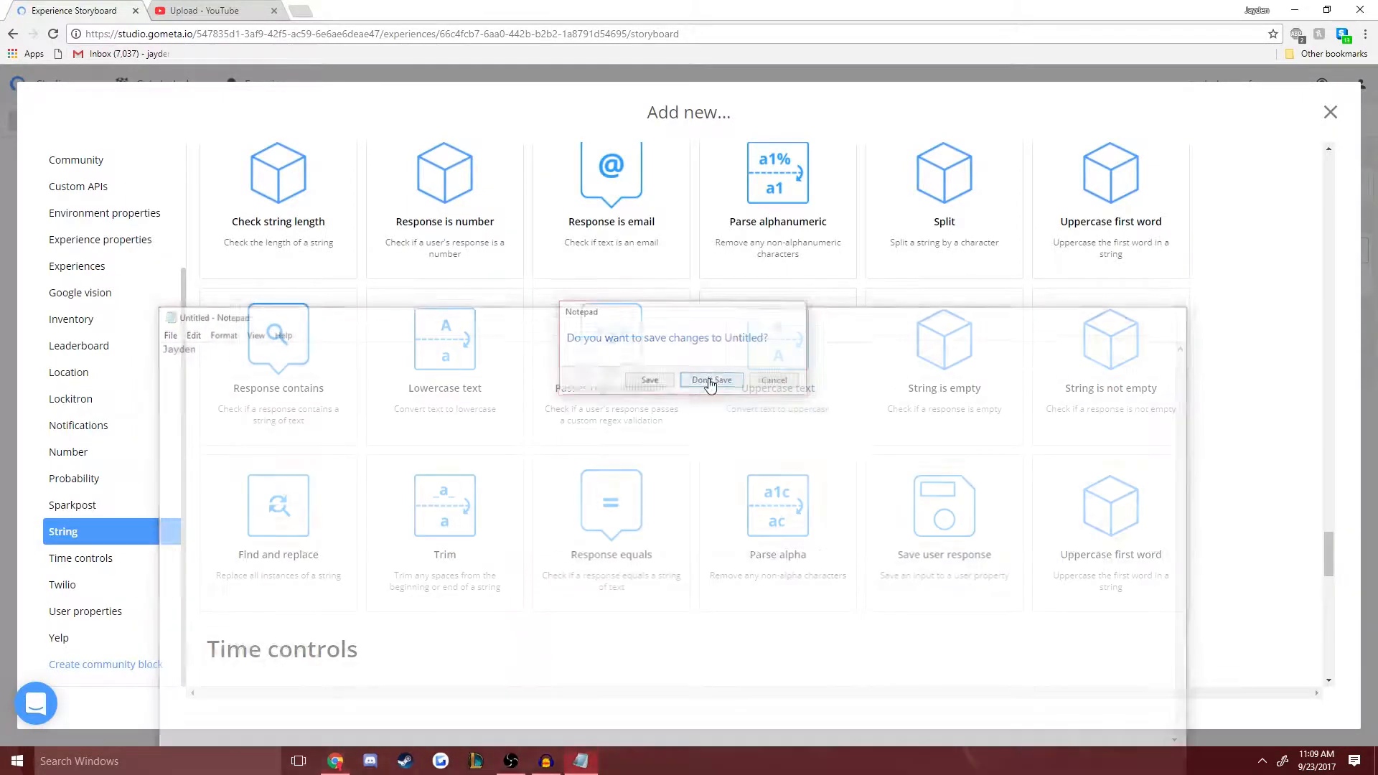
click(936, 547)
drag(727, 205, 748, 241)
click(779, 212)
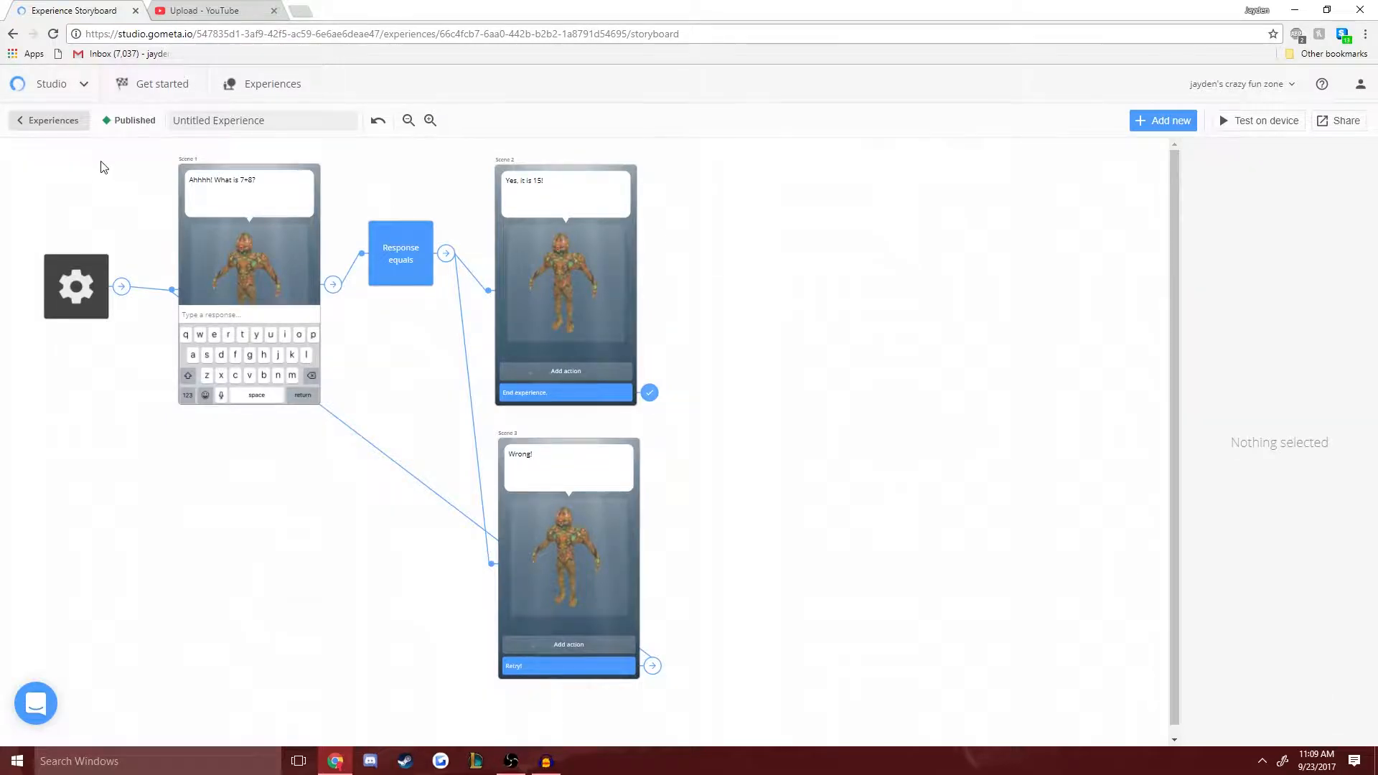
- Return to the list of experiences and create a new experience
click(56, 122)
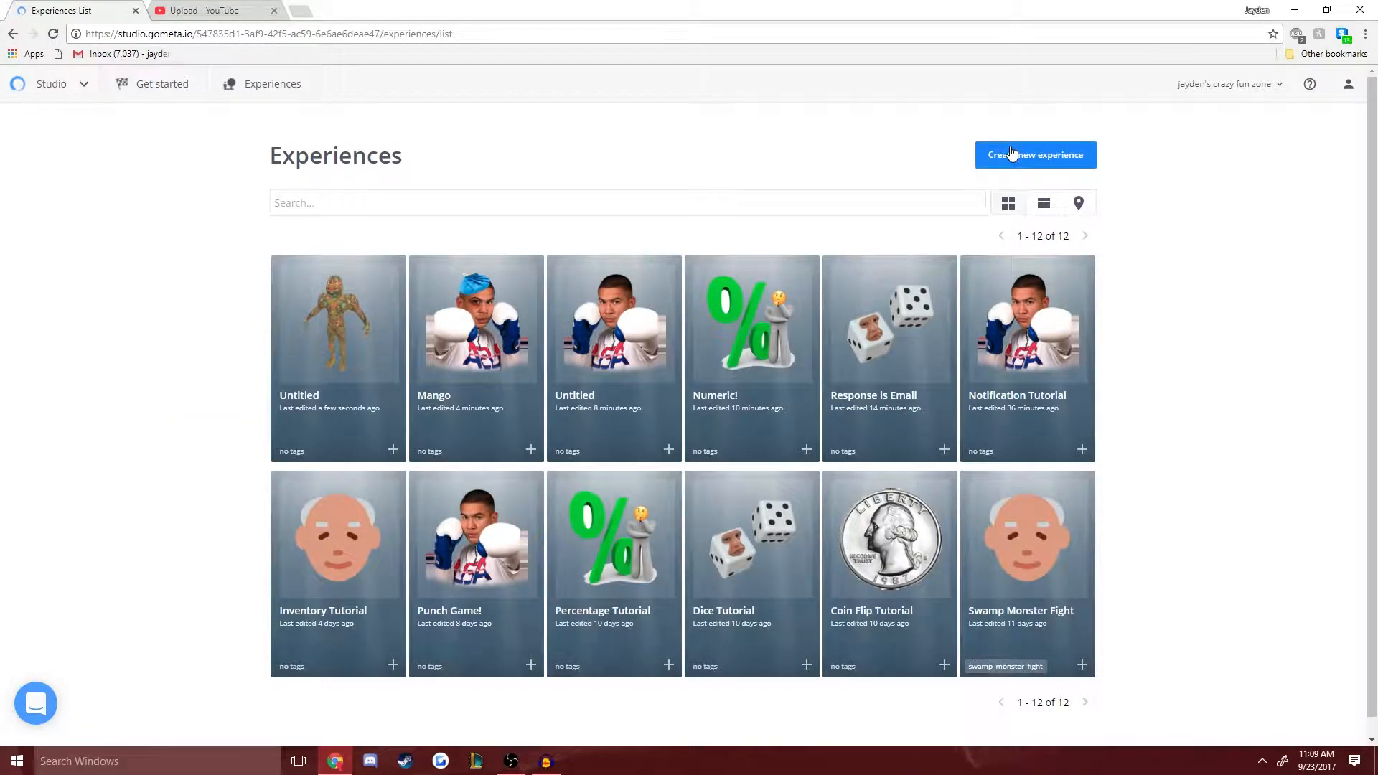
click(1013, 149)
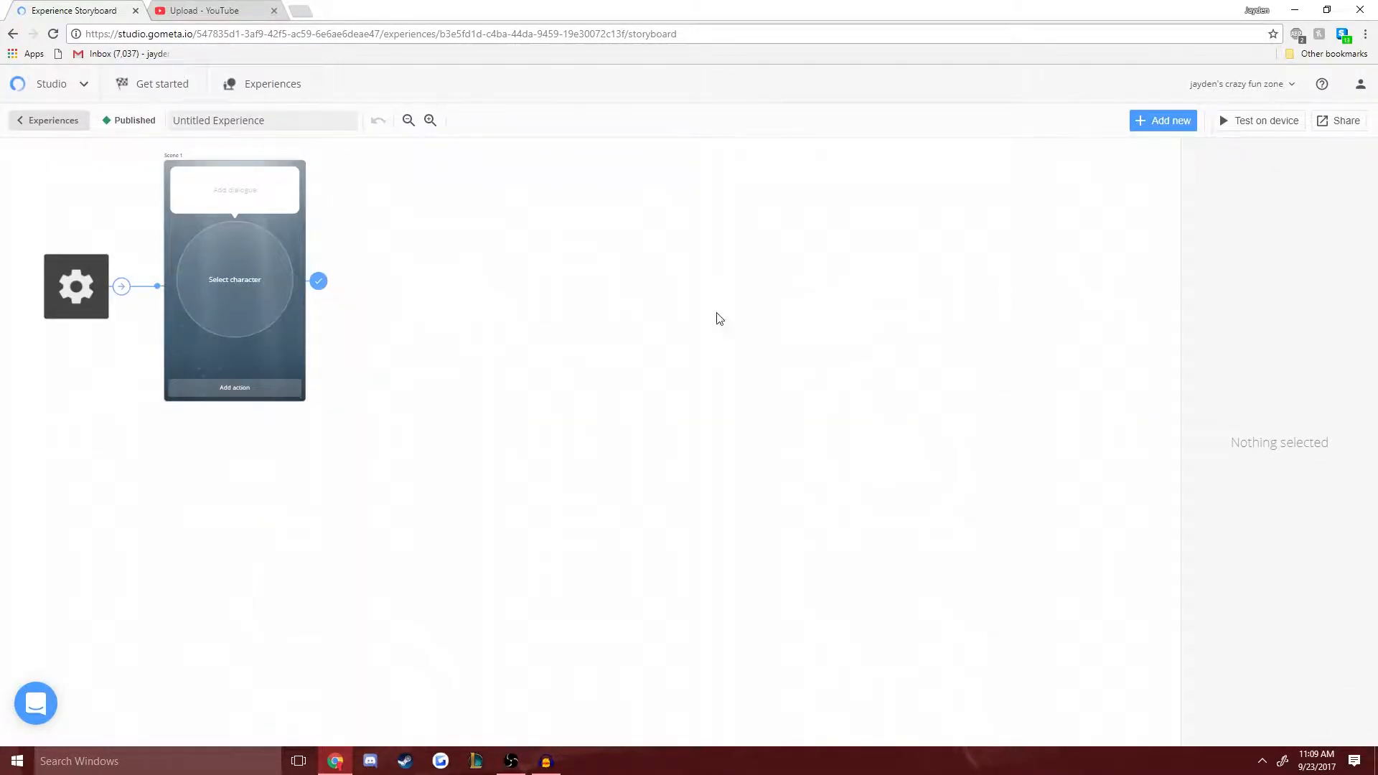
click(264, 291)
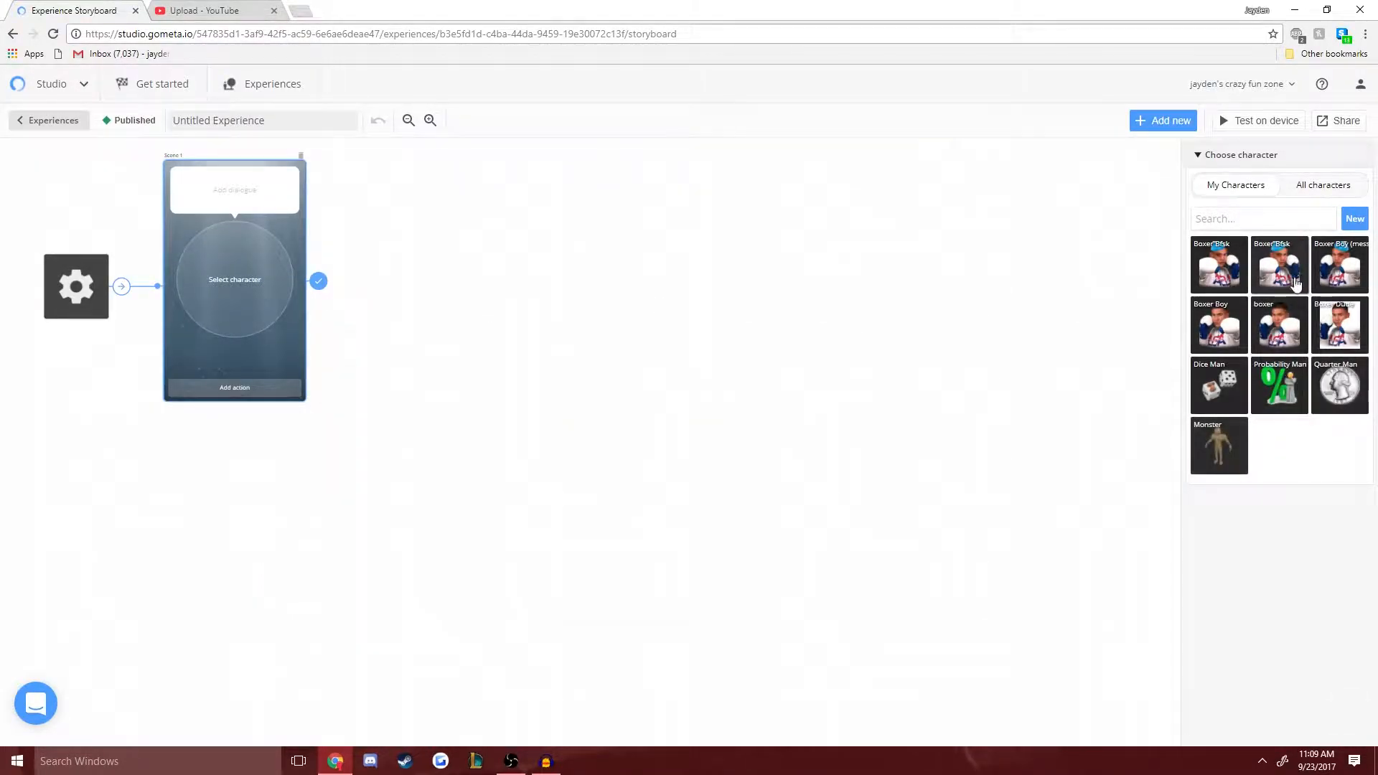
click(1340, 386)
click(261, 185)
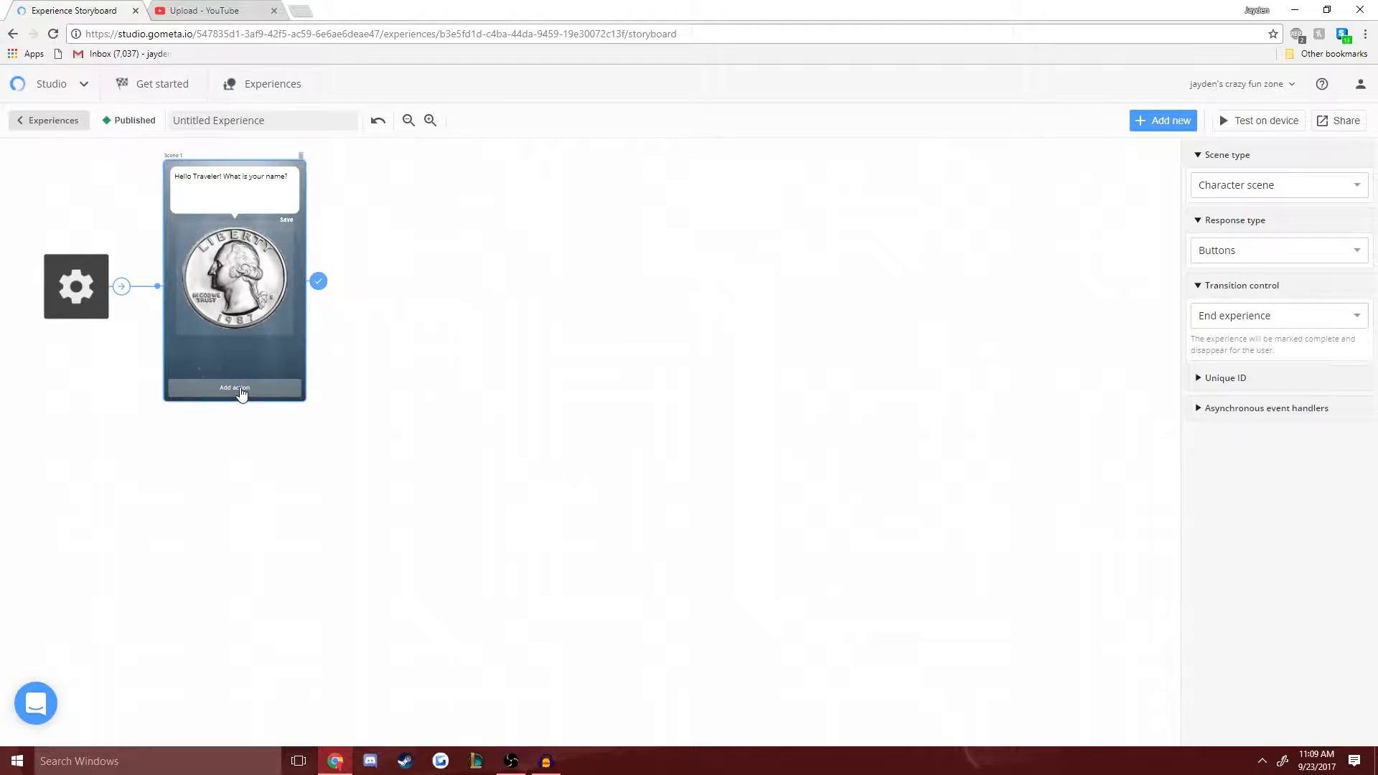
click(301, 156)
- Add a text input scene, set the experience type to No Position, and make Scene 1 the initial scene
click(1163, 121)
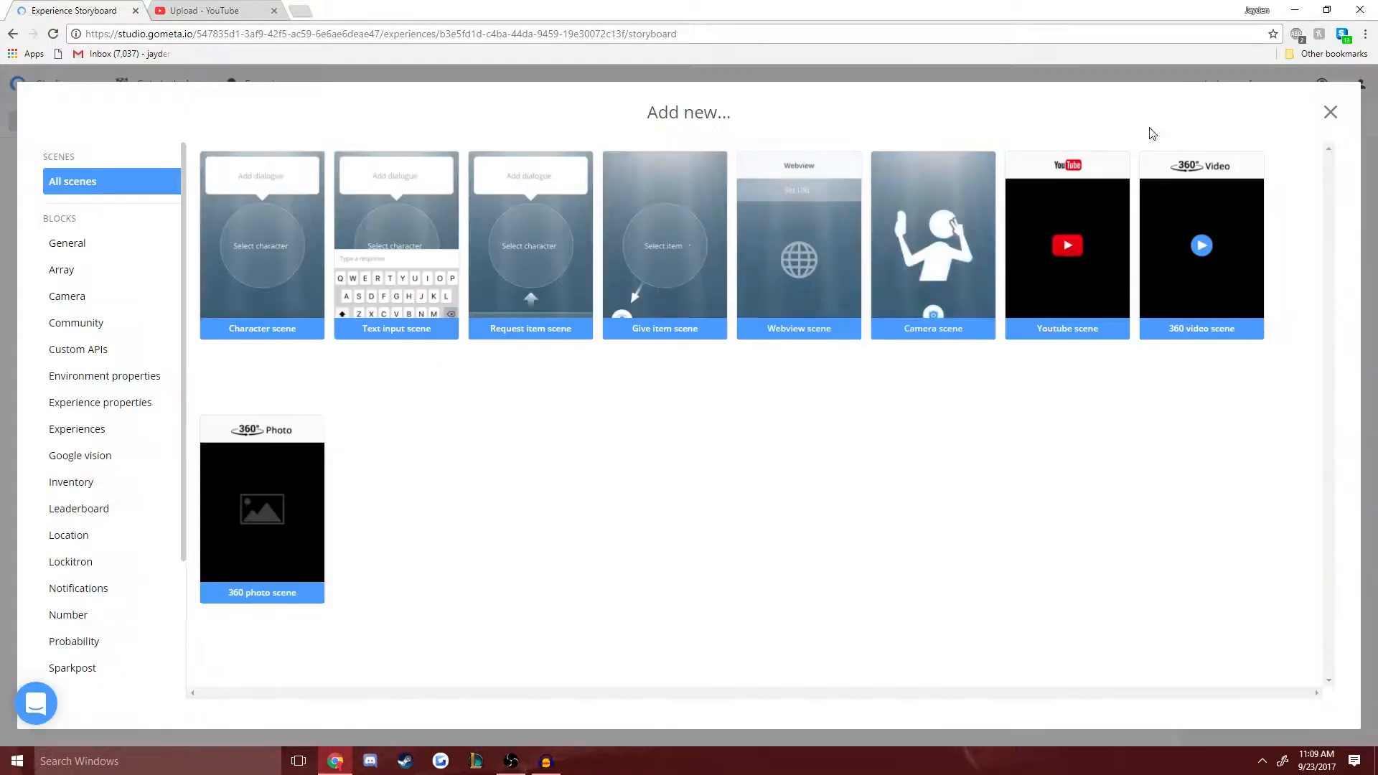
click(363, 271)
click(76, 286)
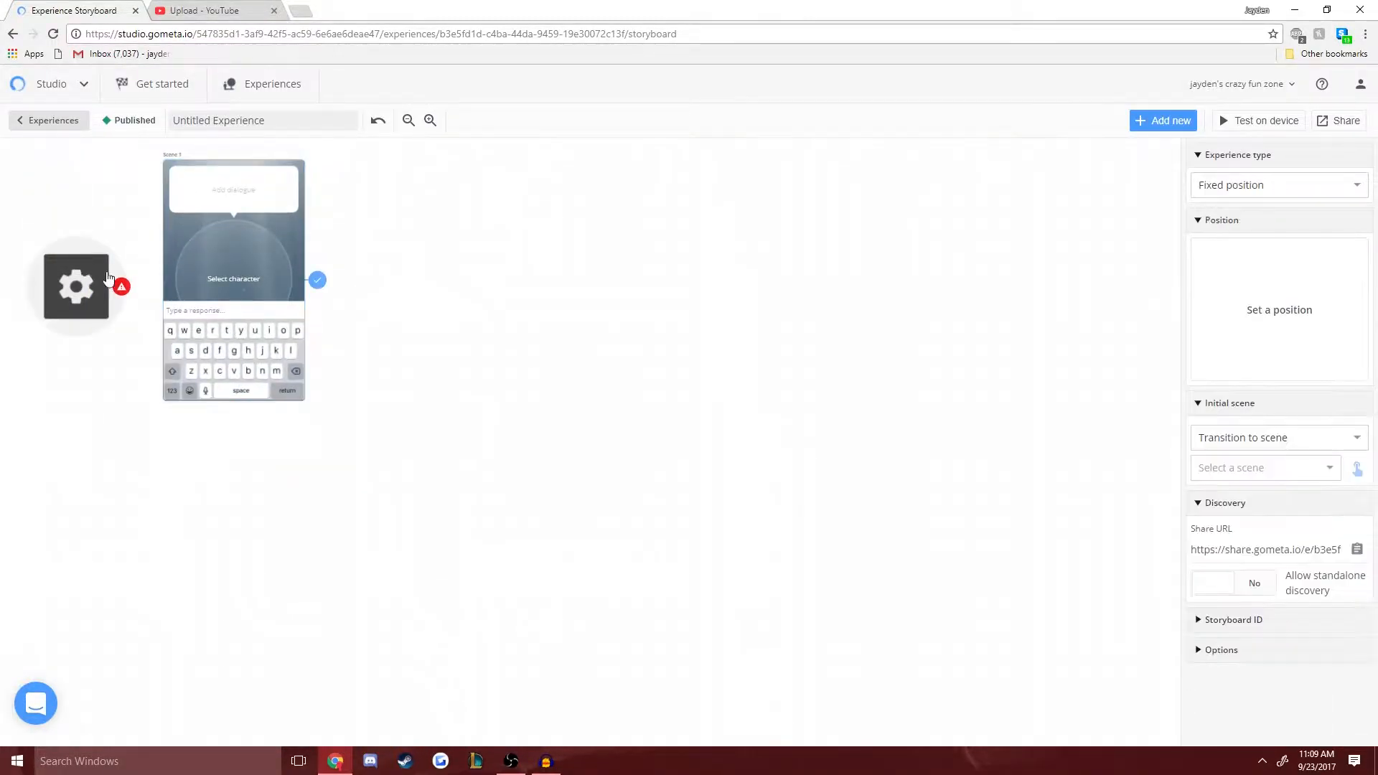
click(1263, 359)
click(1234, 412)
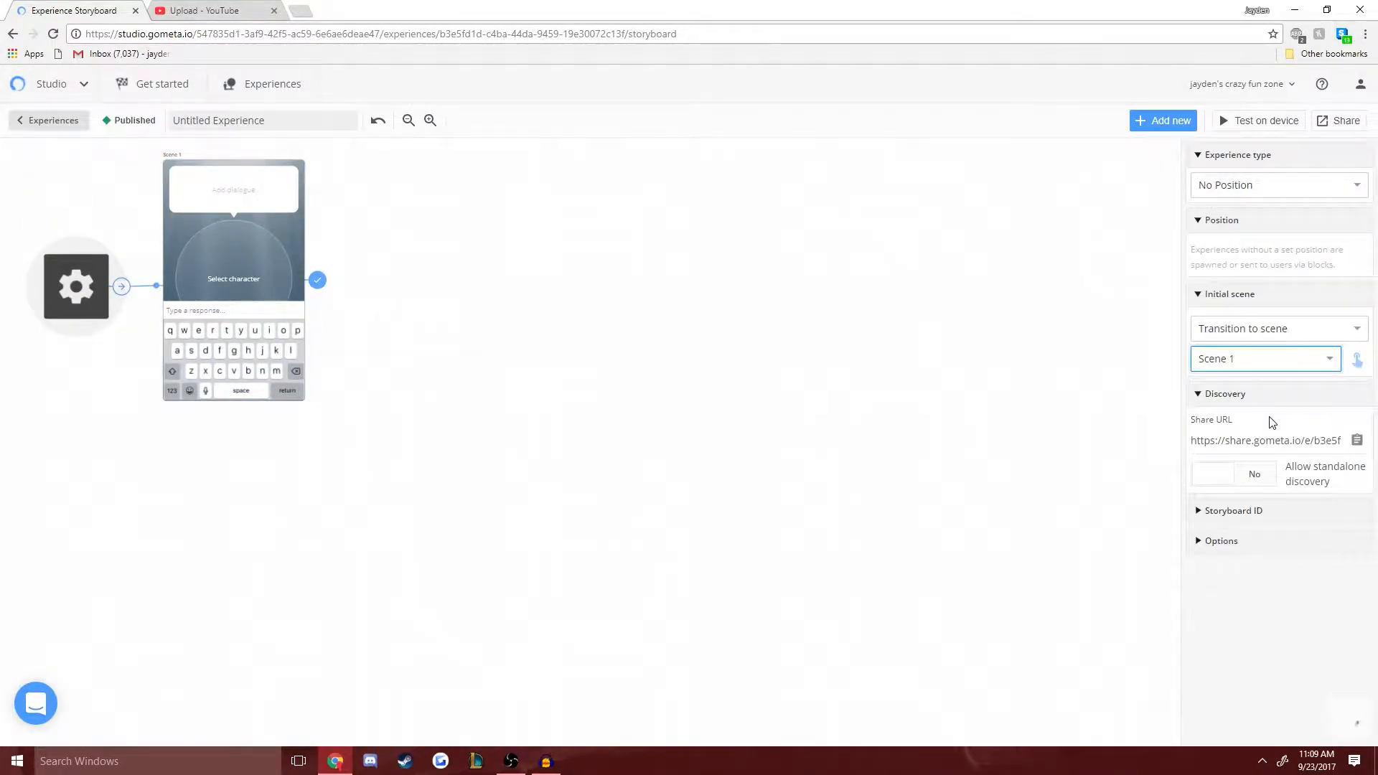
- Give Scene 1 the dialogue "Hello Traveler, what is your name?" and the Quarter Man character
click(198, 205)
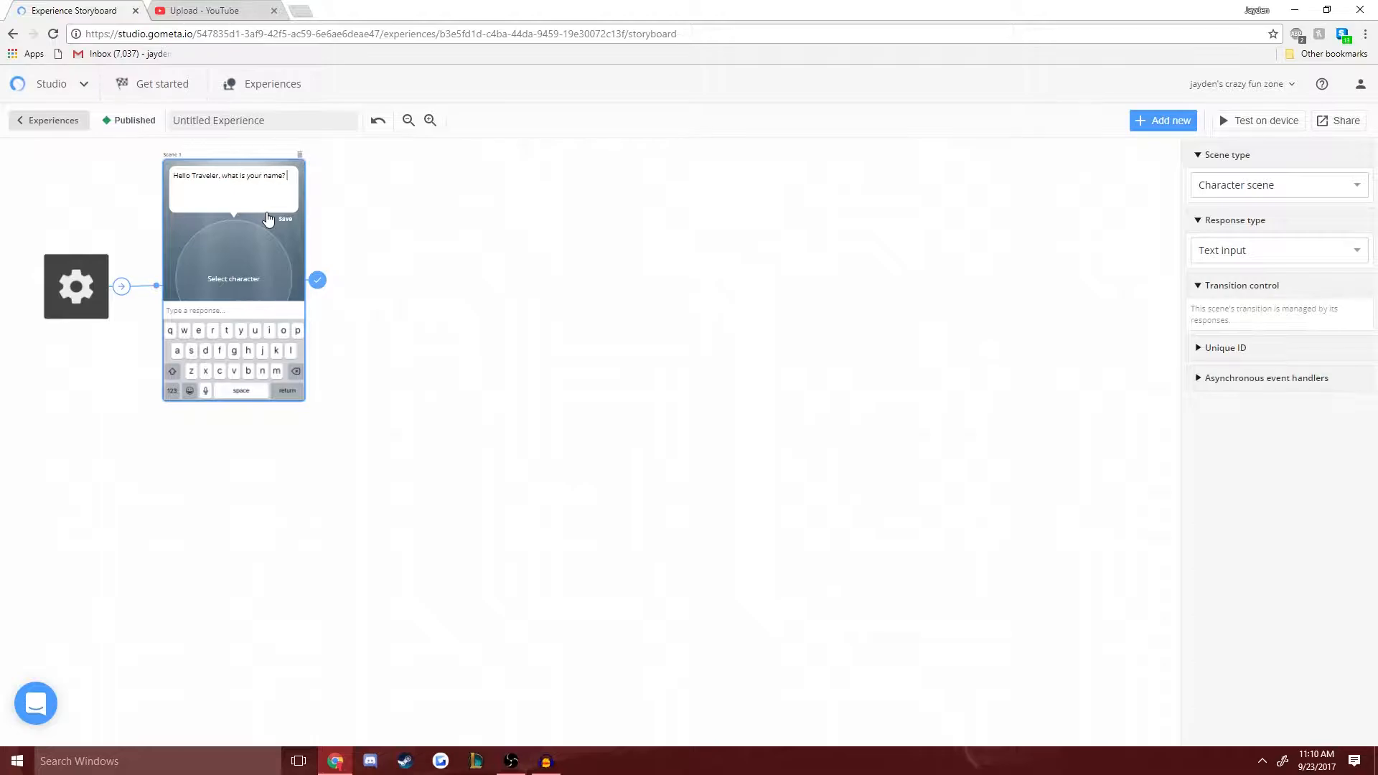
click(240, 232)
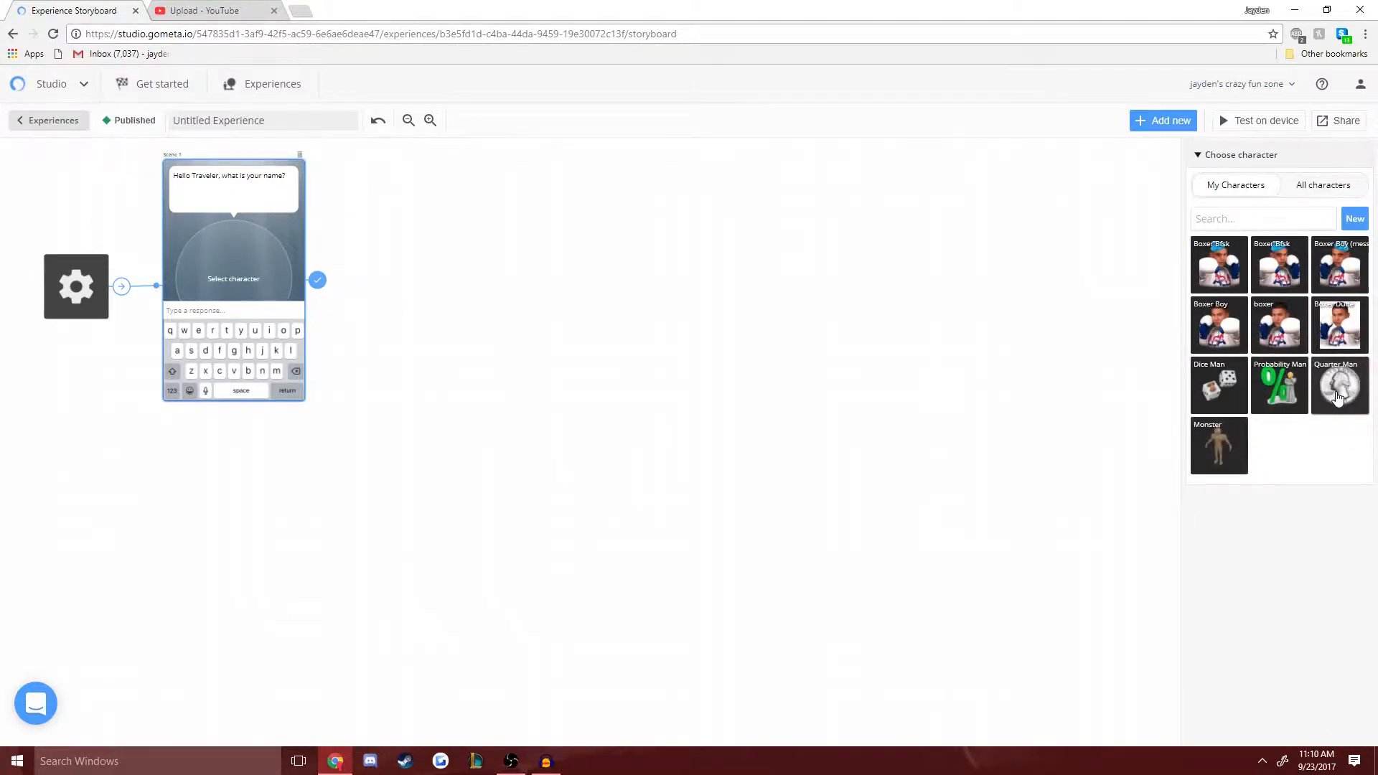
click(1337, 399)
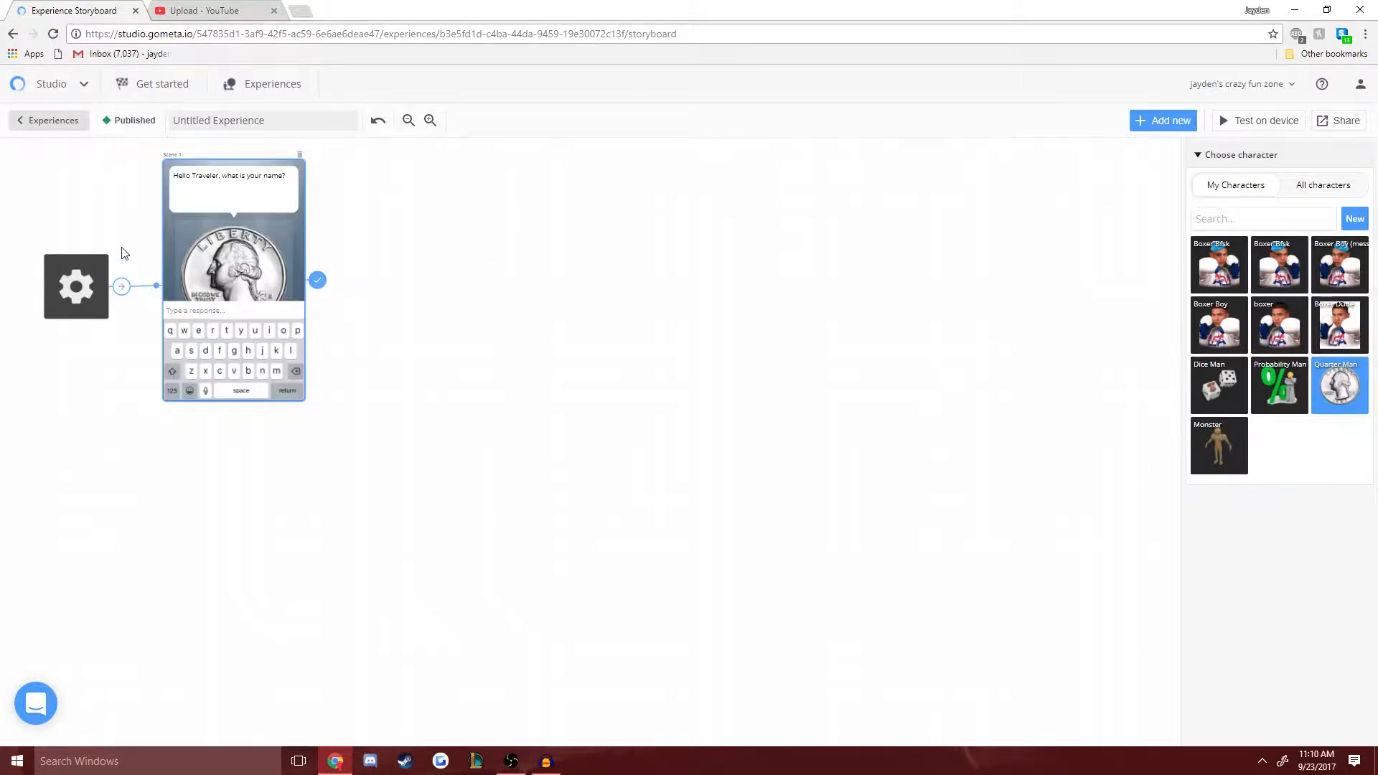
- Add an Uppercase first word block from the String category beside Scene 1
click(1163, 123)
scroll(90, 605, down, 3)
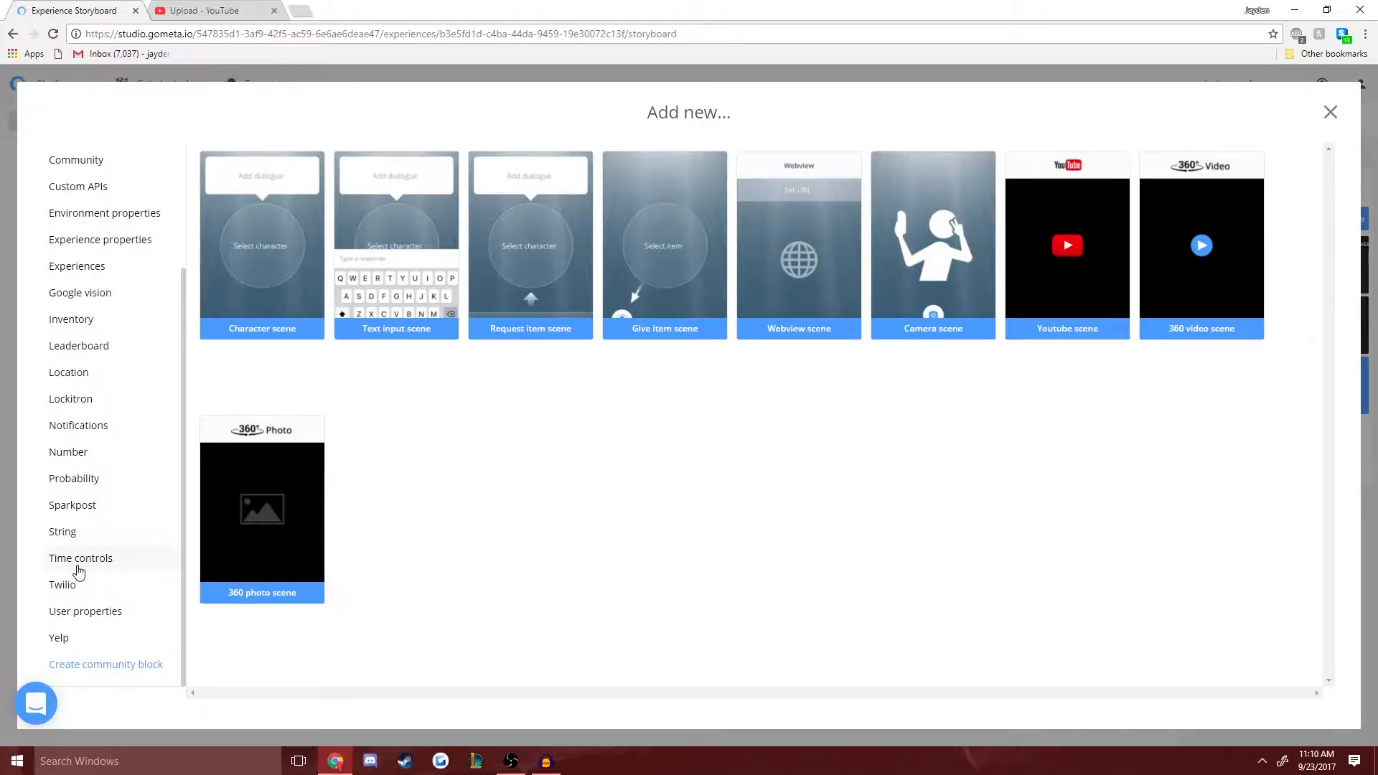
click(83, 532)
click(104, 502)
click(97, 478)
click(95, 503)
click(71, 532)
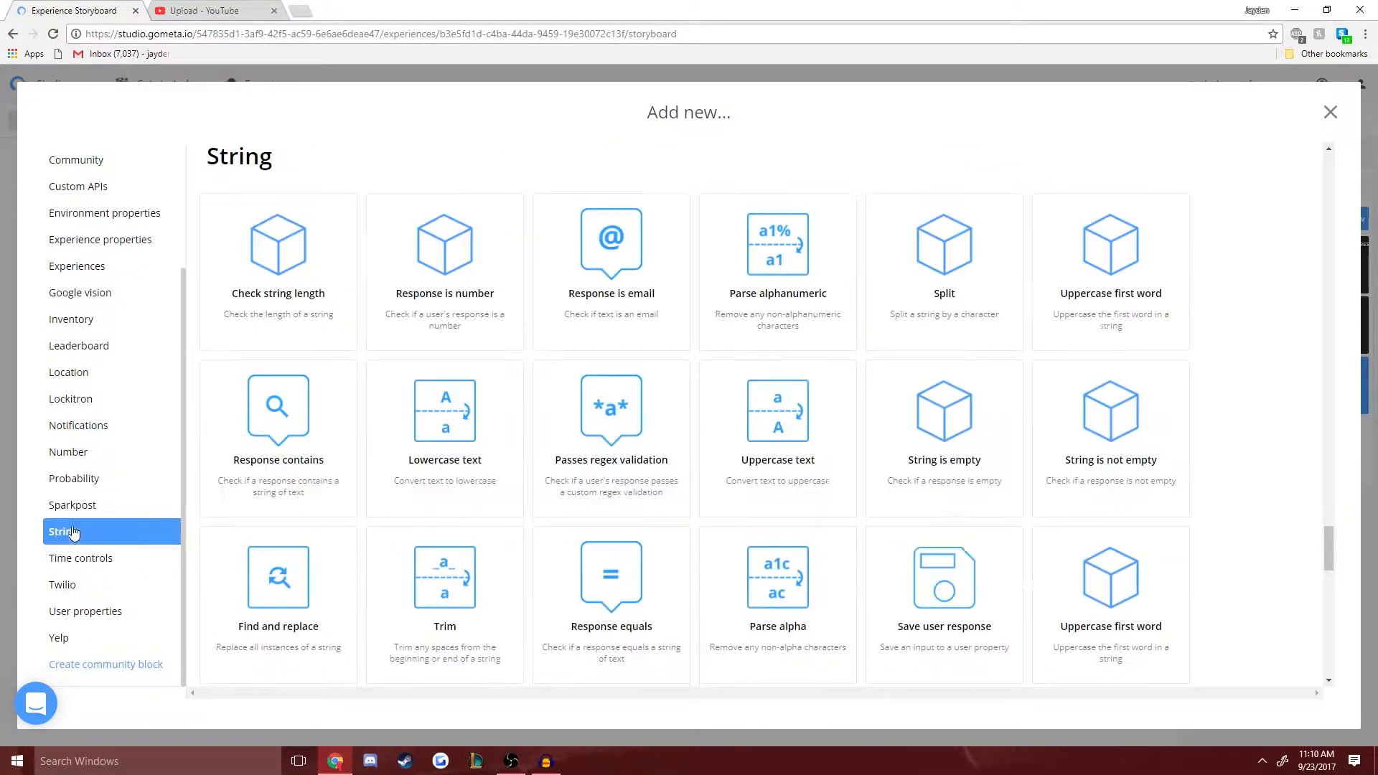
click(1112, 611)
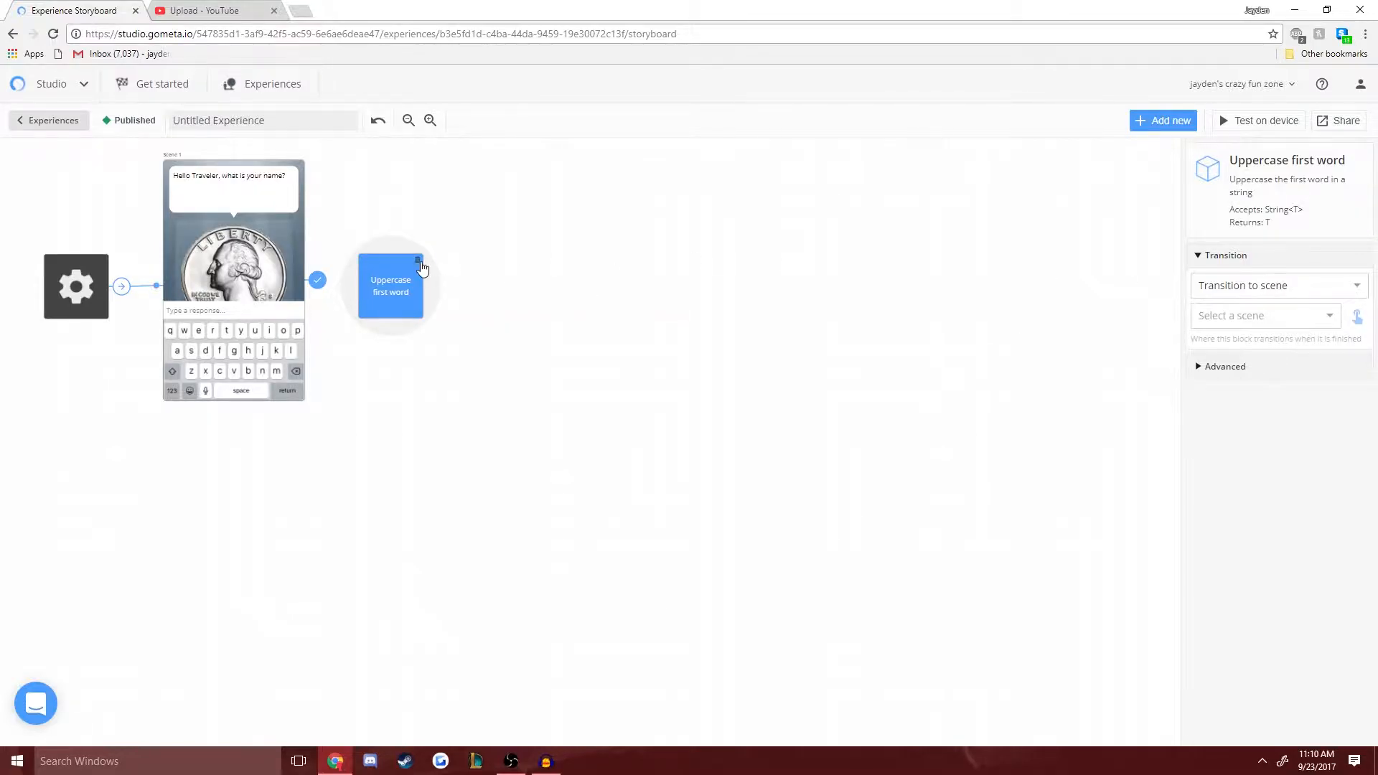
click(1154, 121)
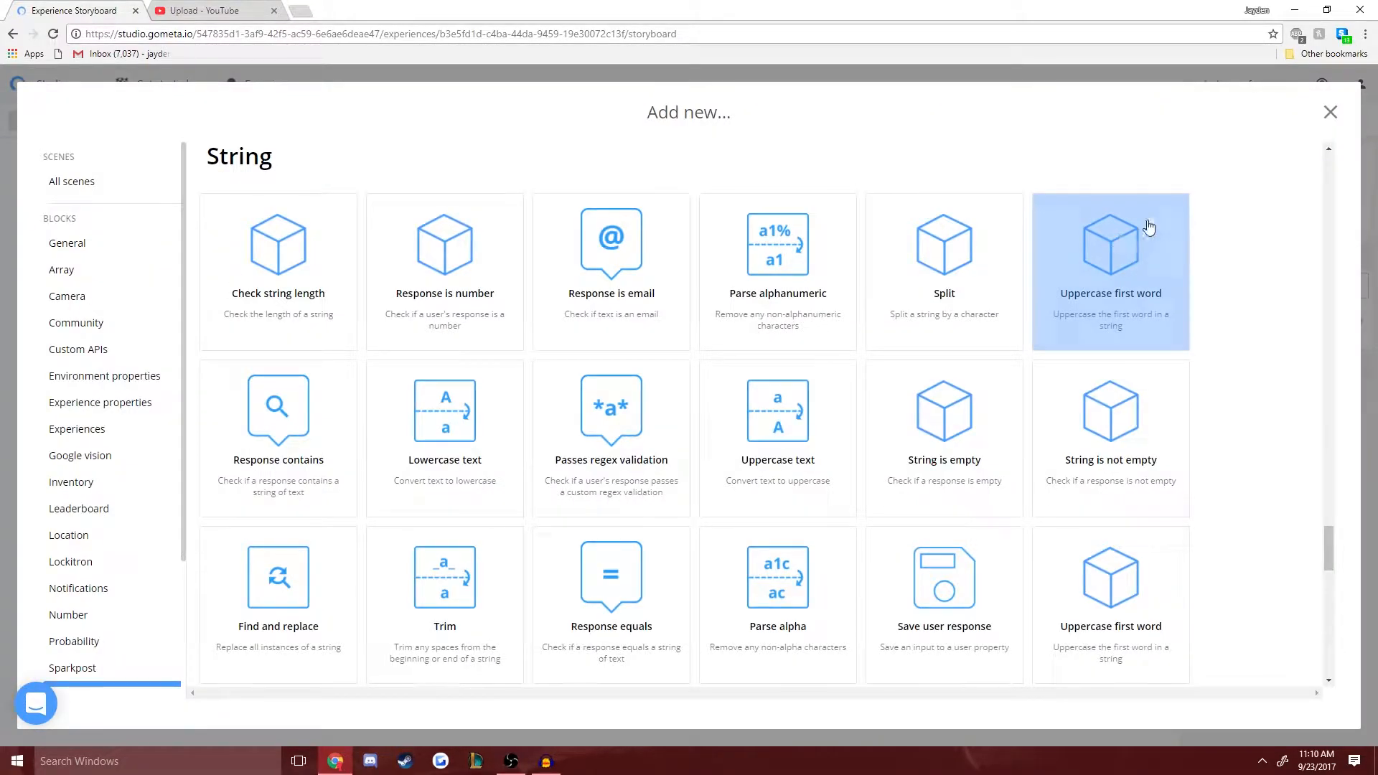
scroll(969, 436, down, 1)
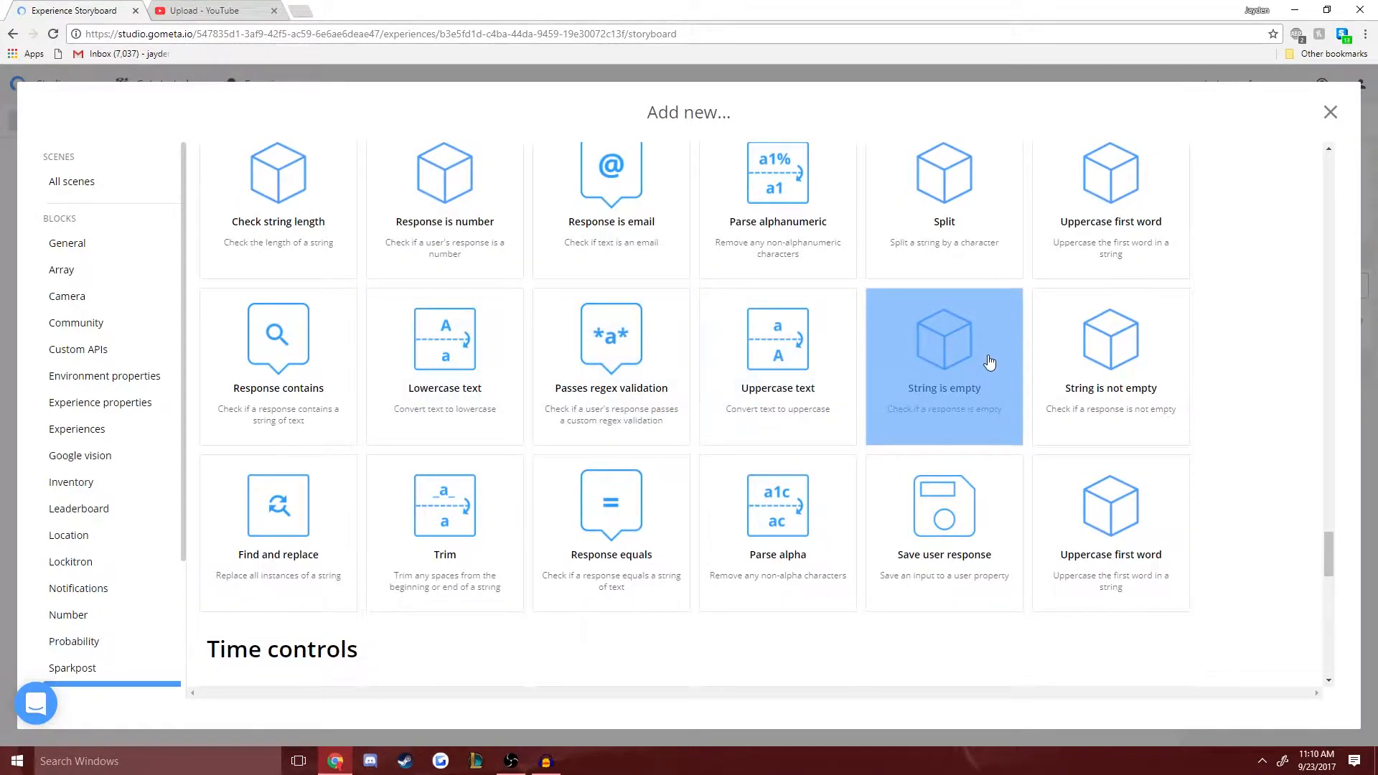
click(1331, 113)
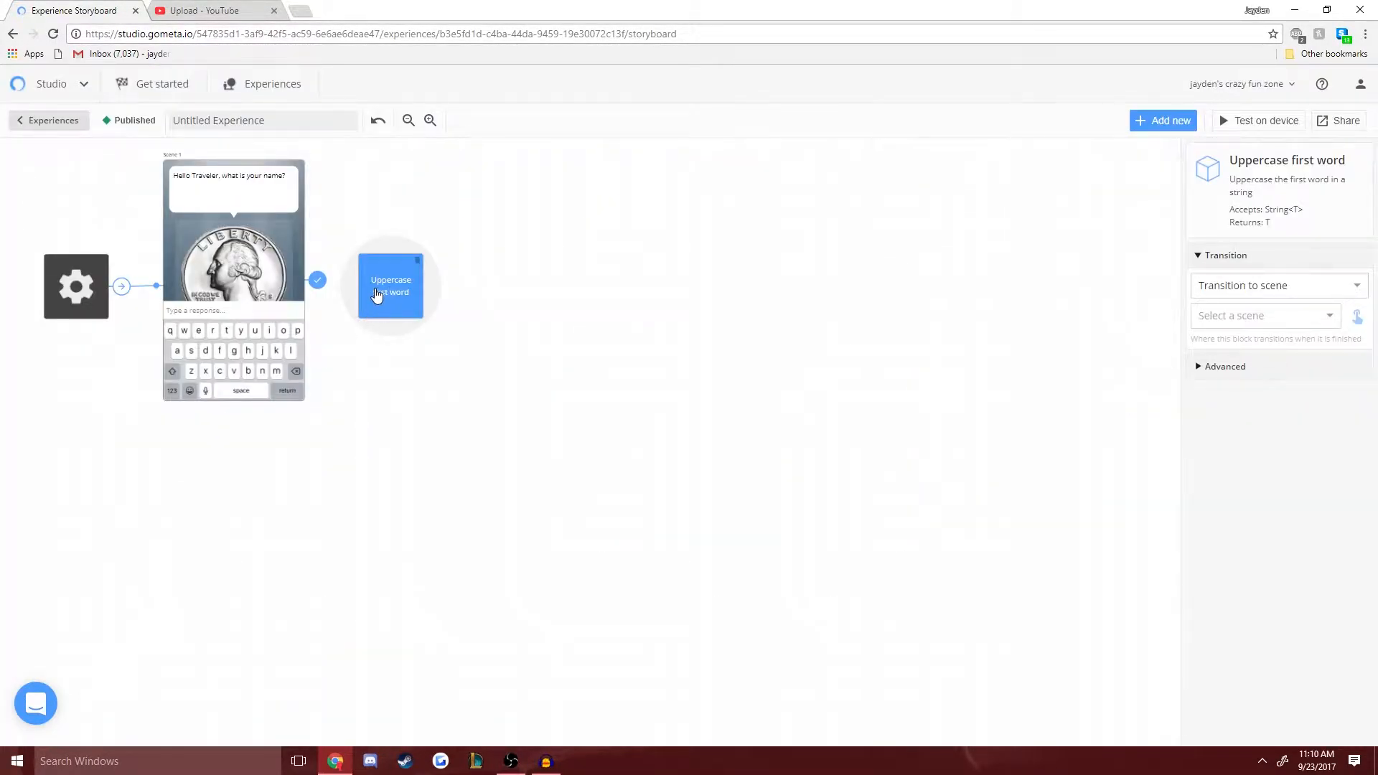
- Add a Save user response block from the String category beside the Uppercase first word block
click(1168, 120)
scroll(79, 502, down, 2)
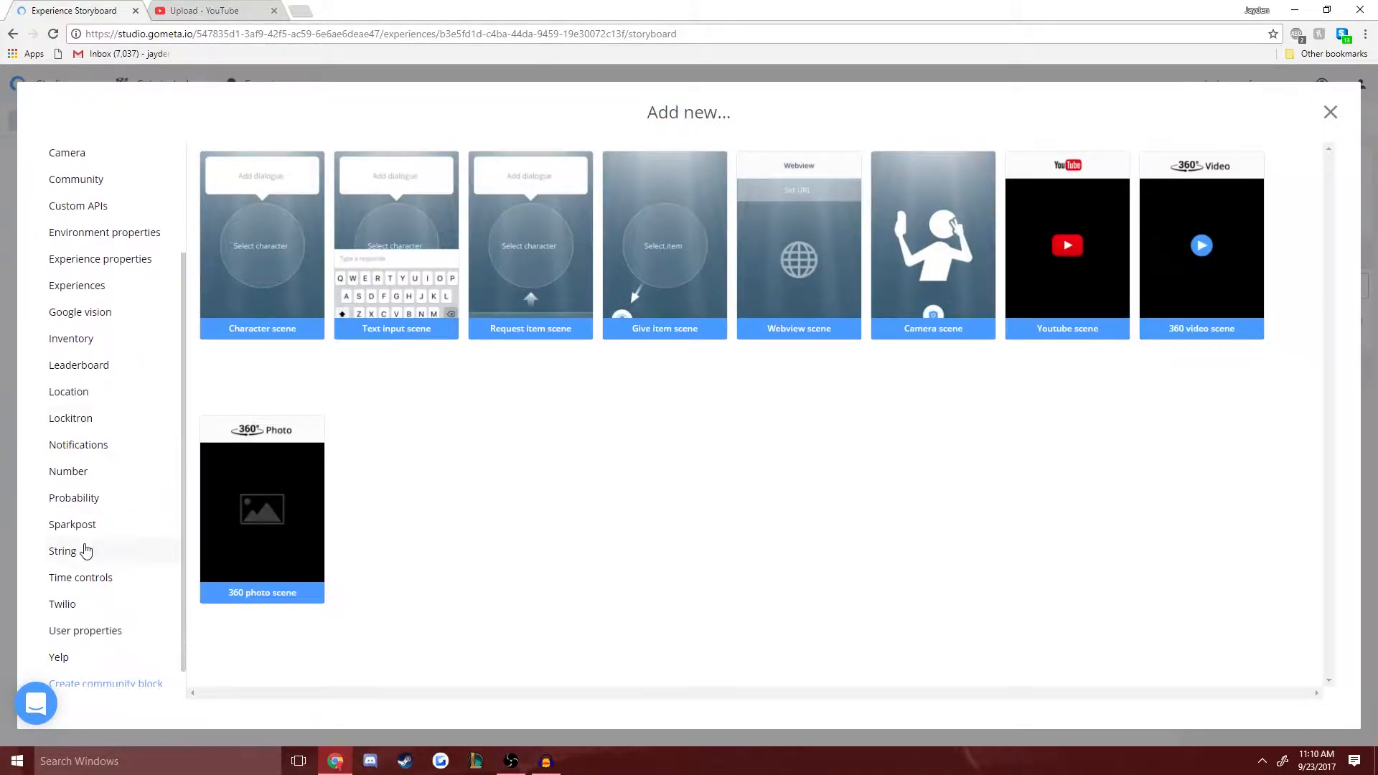
click(72, 550)
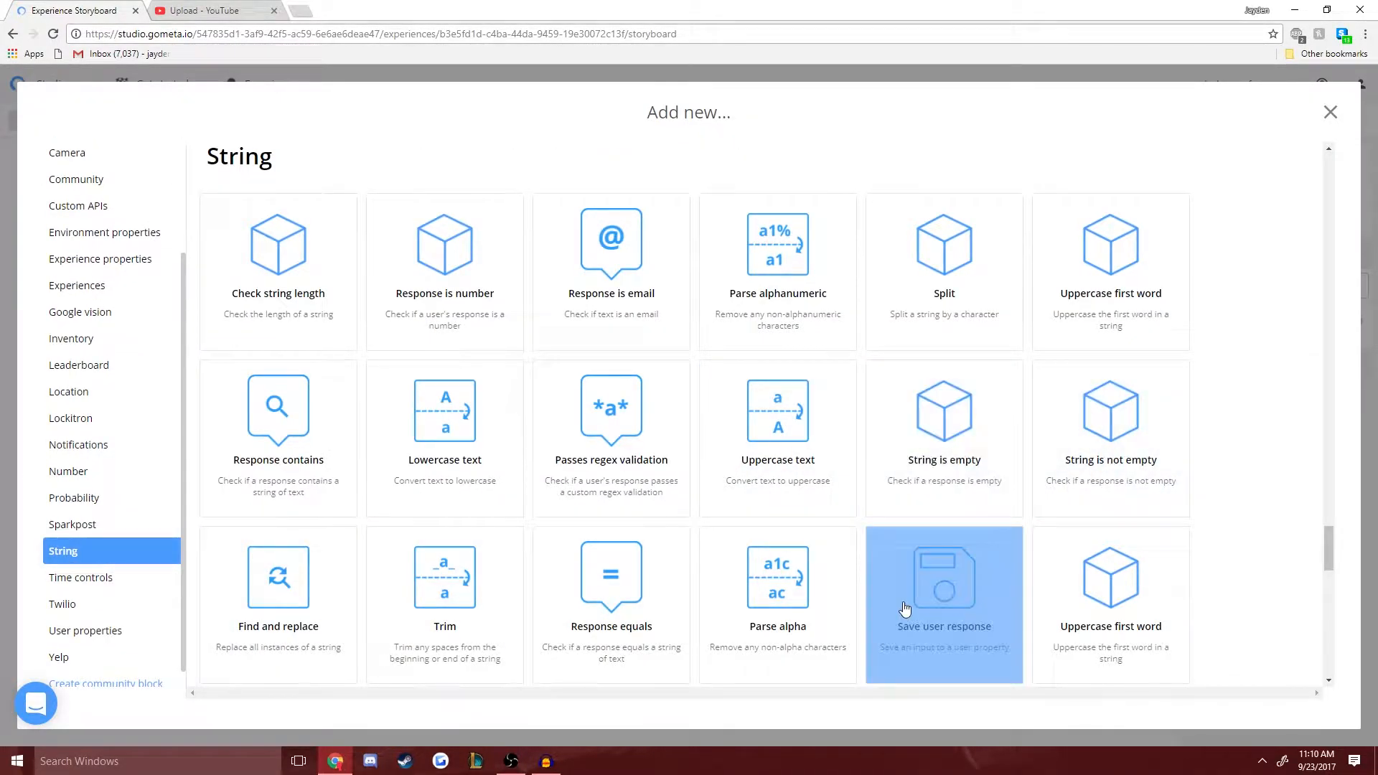
click(933, 567)
- Set Scene 1 to transition to the Uppercase first word block
click(249, 351)
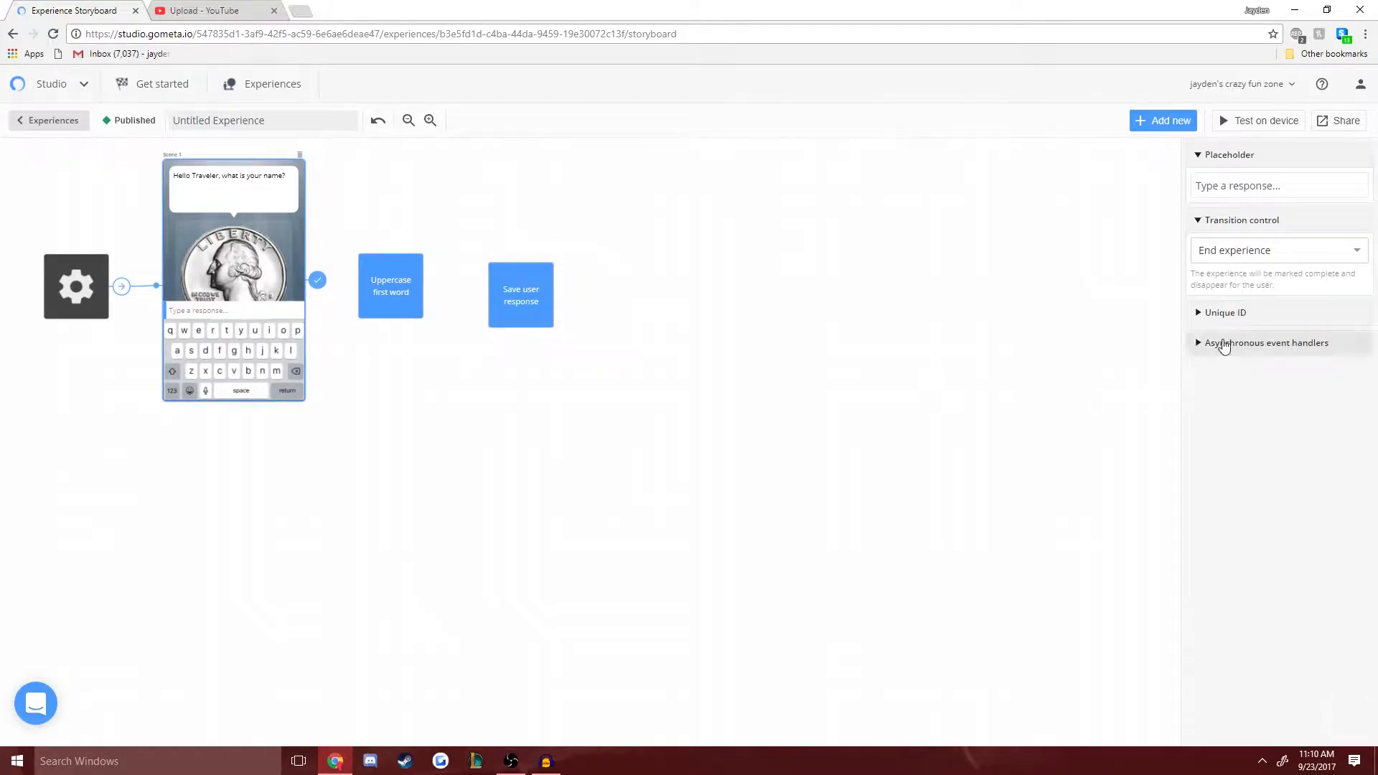
click(1281, 252)
click(1275, 329)
click(1267, 286)
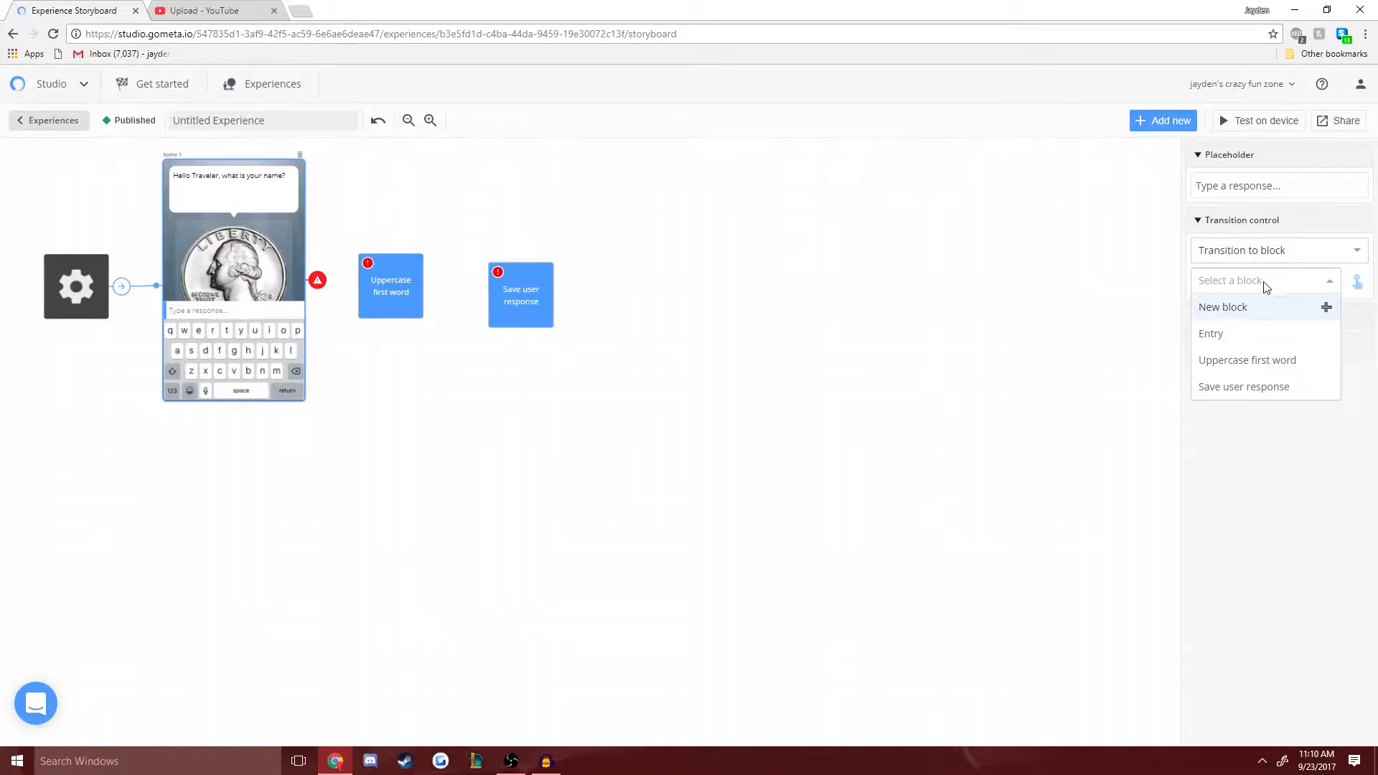
click(1257, 362)
- Set the Uppercase first word block to transition to the Save user response block and move that block closer to it
click(395, 290)
click(1263, 316)
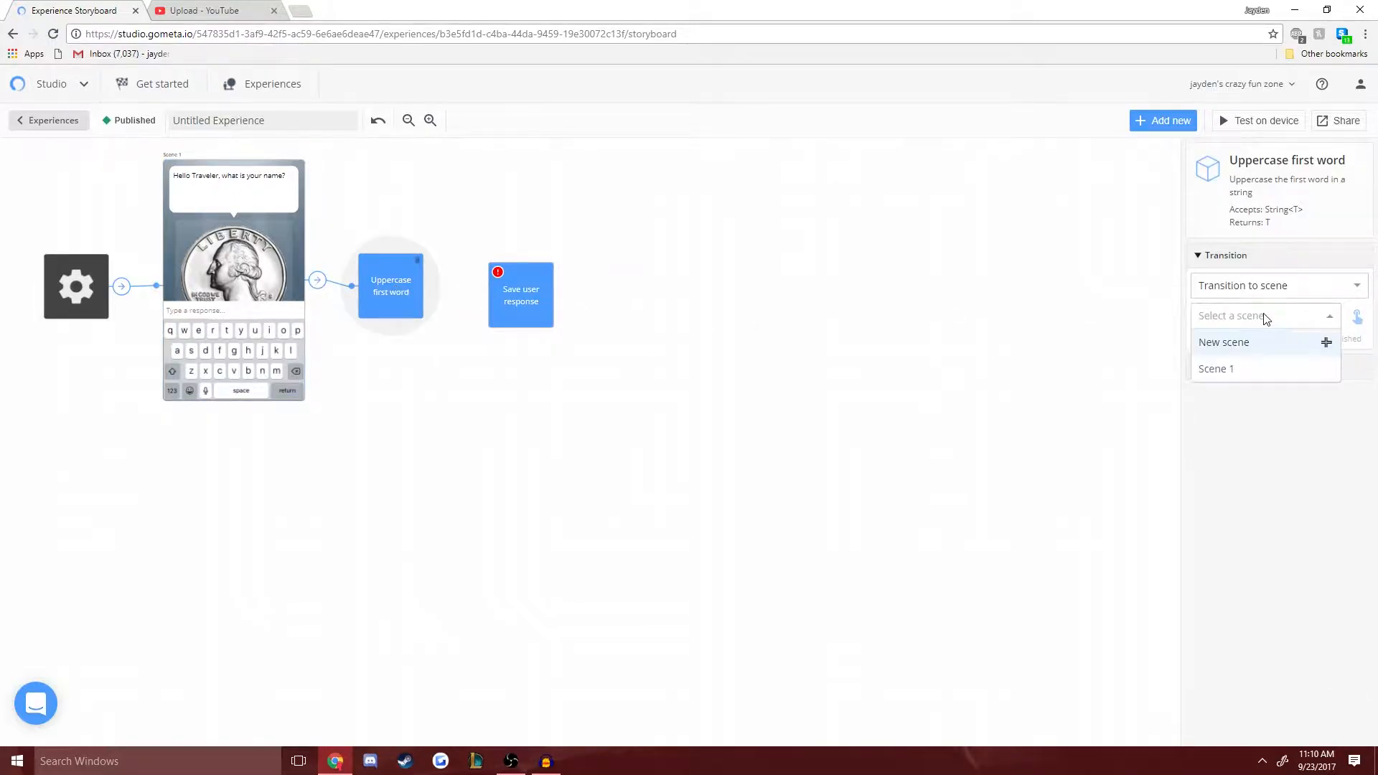
click(1252, 286)
click(1245, 338)
click(1258, 316)
click(1248, 394)
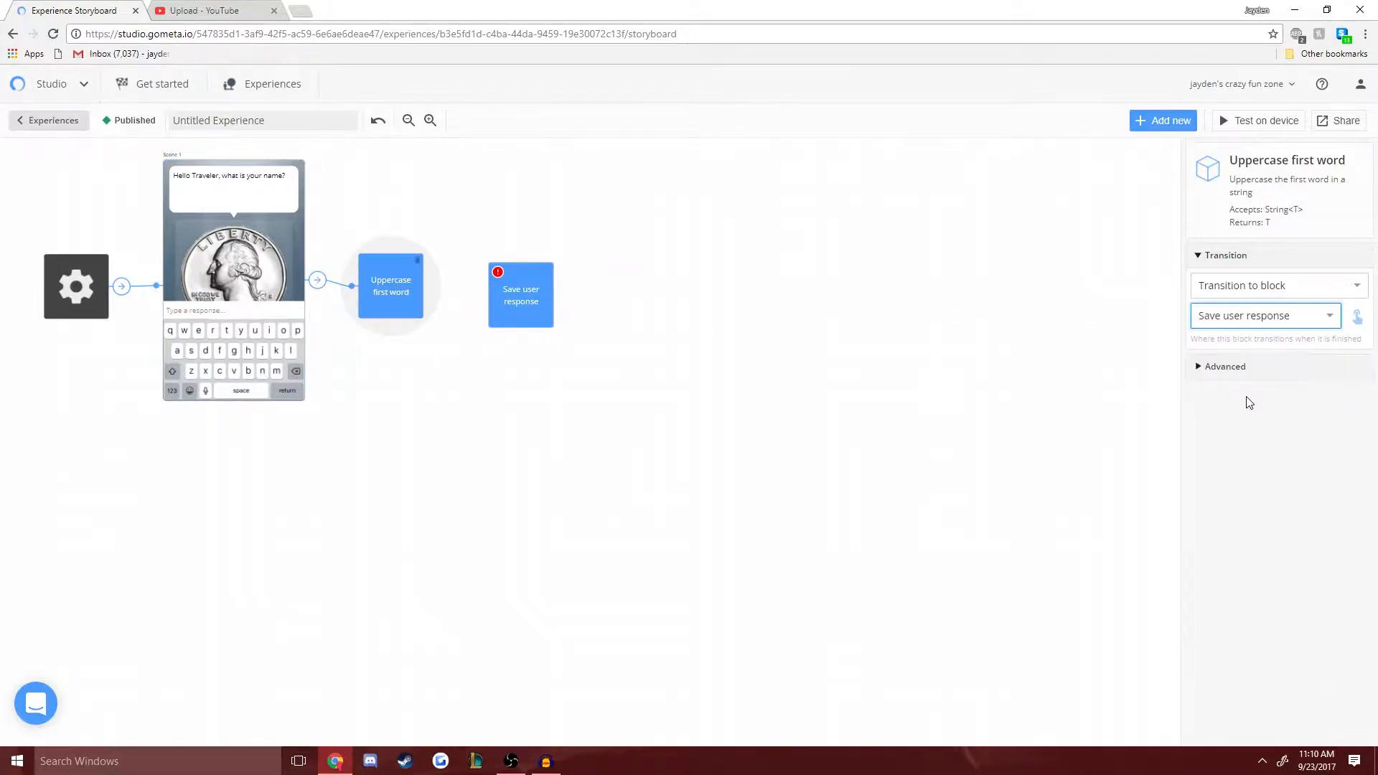
drag(506, 314, 475, 302)
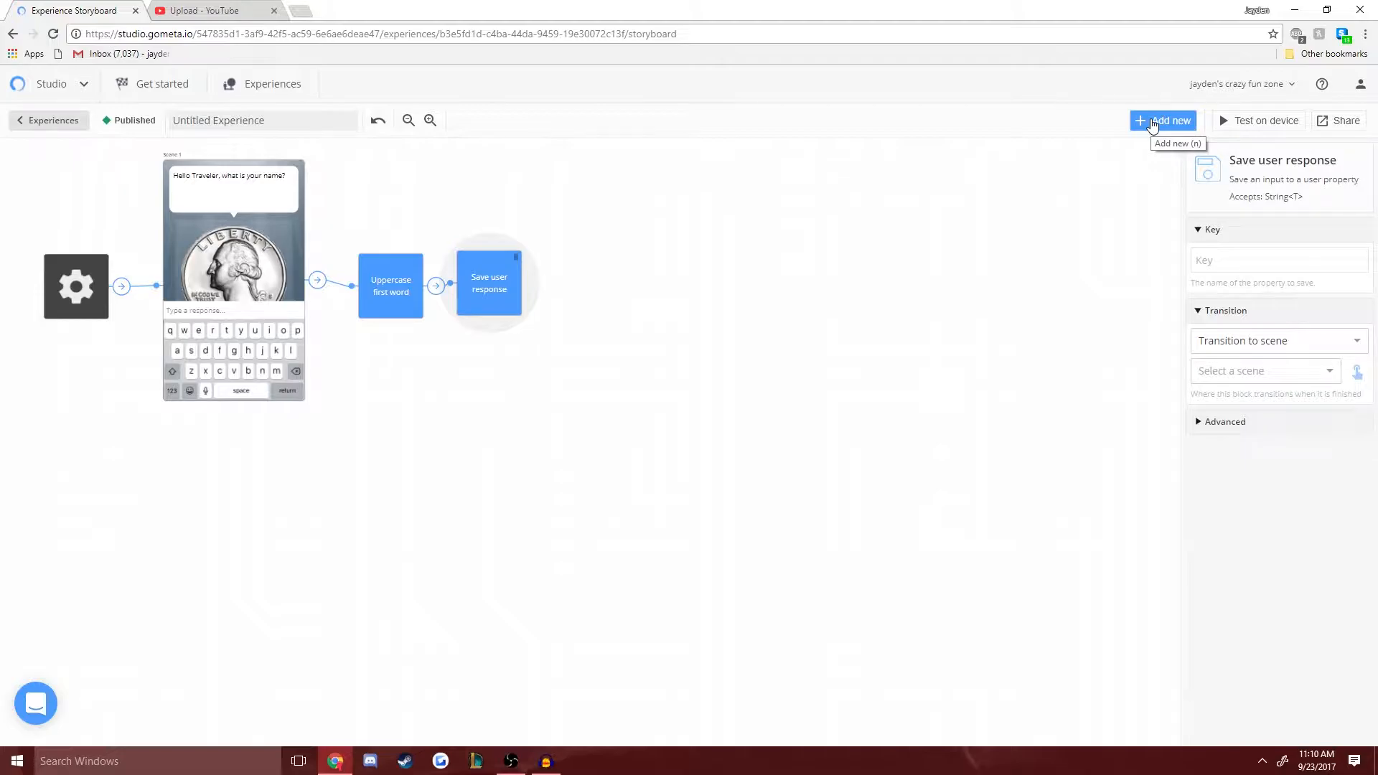
- Add a character scene and place it beyond the Save user response block
click(1152, 124)
click(71, 182)
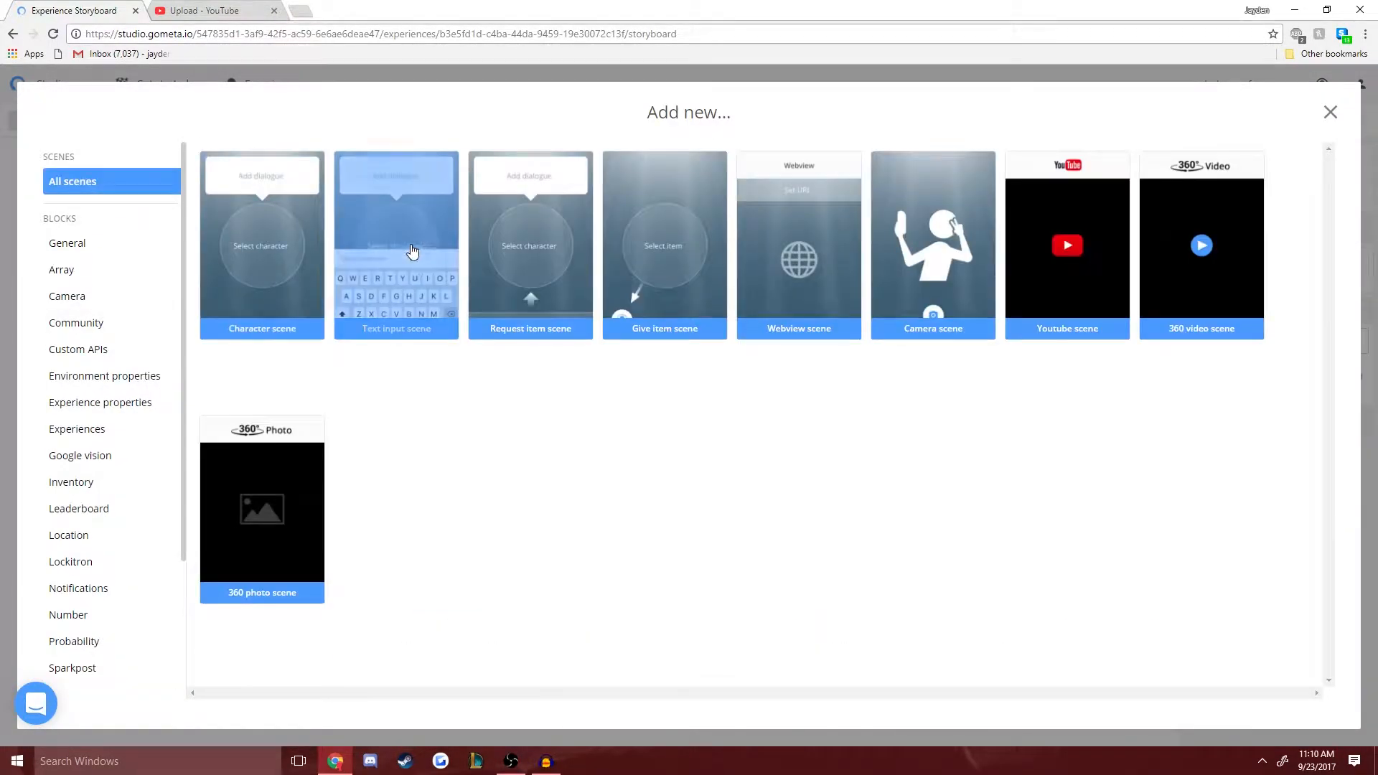
click(411, 250)
drag(448, 211, 680, 214)
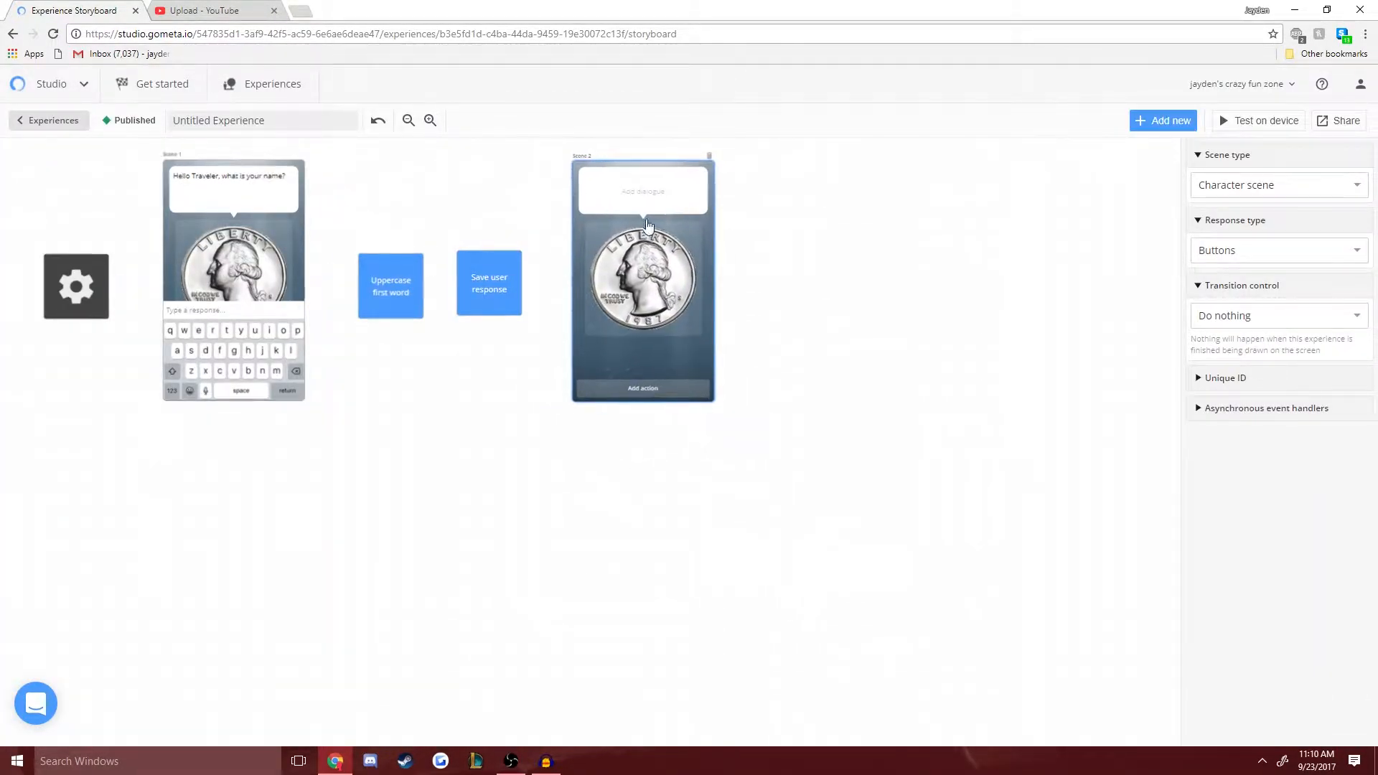
- Set the Save user response block's key to "name" and make it transition to Scene 2
click(489, 283)
click(1215, 263)
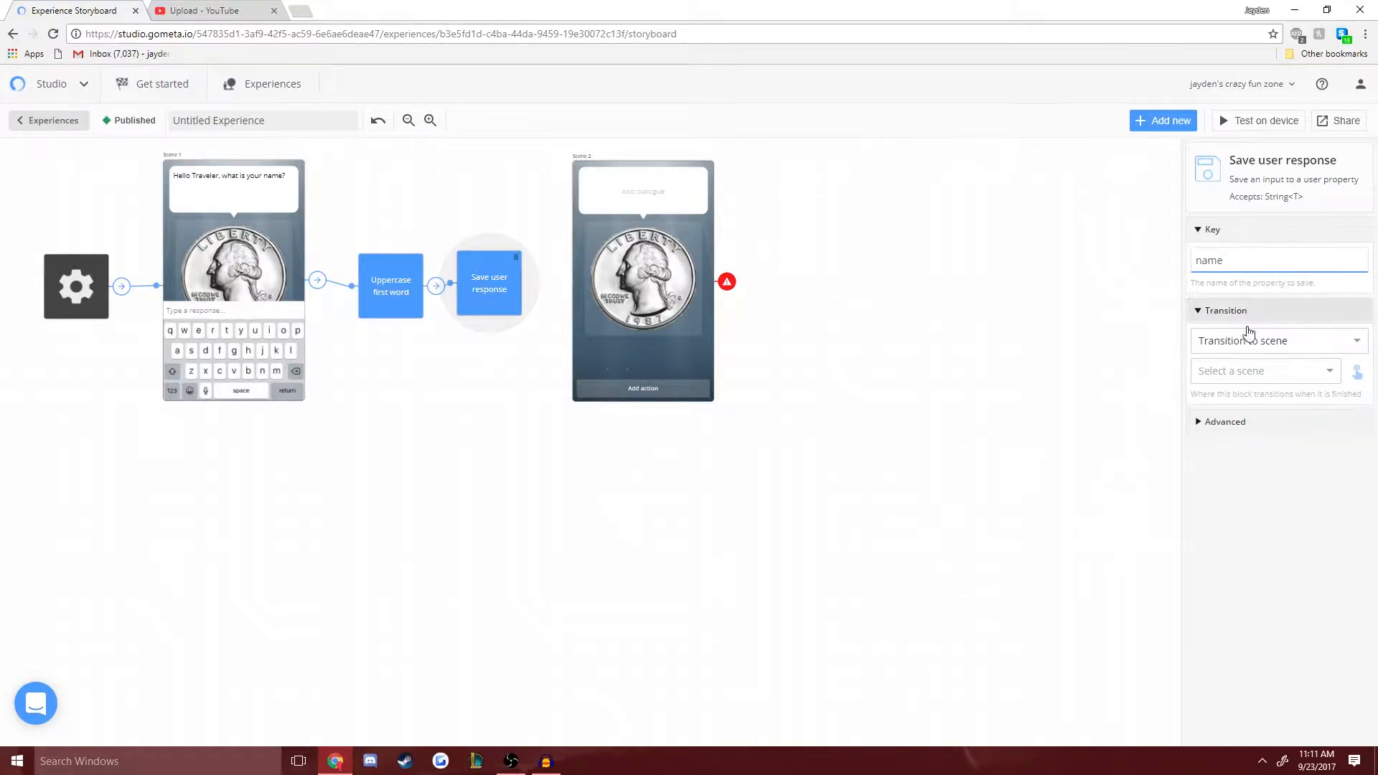
click(1247, 341)
click(1249, 369)
click(1261, 374)
click(1224, 451)
- Give Scene 2 the dialogue "Thank you I will remember that forever!" and an action with the response text "Ok, thank you!"
click(624, 192)
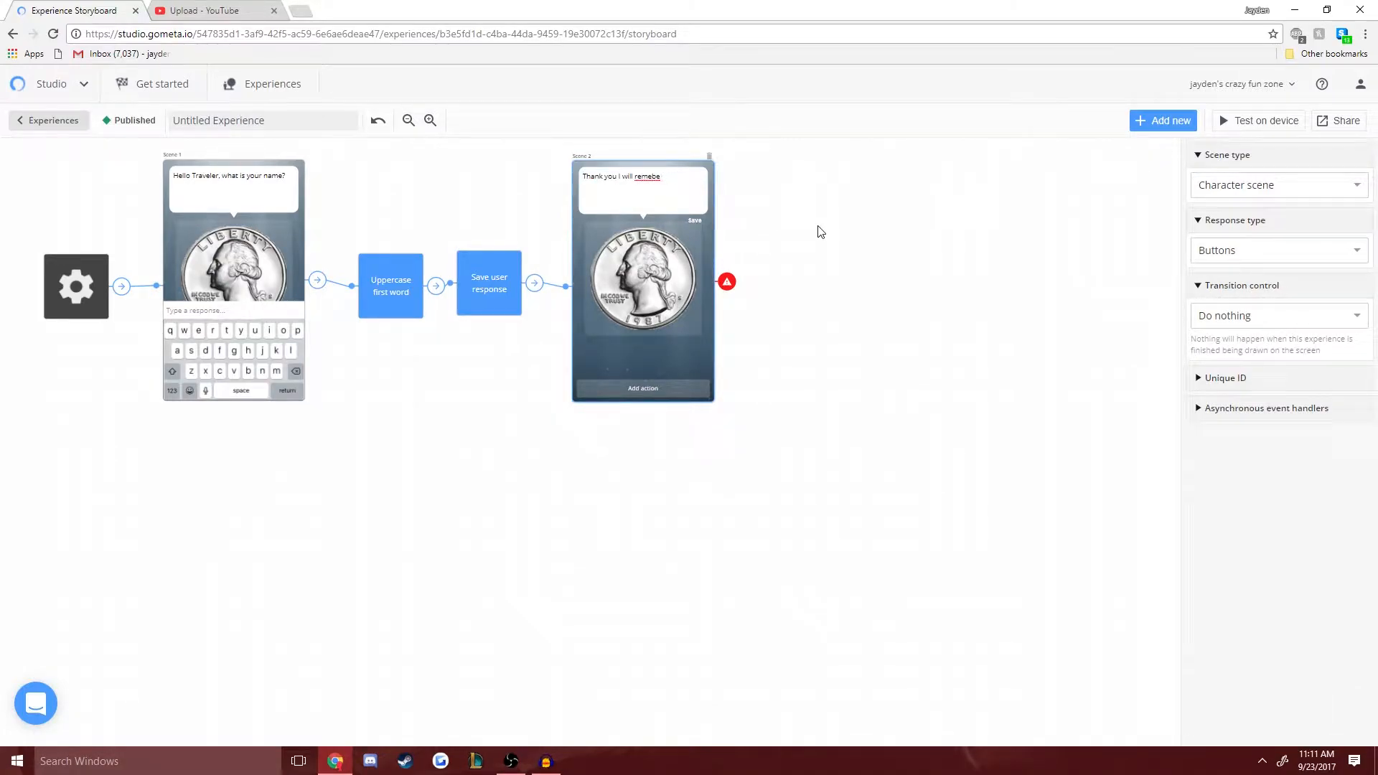
text(er!)
click(643, 389)
click(1286, 185)
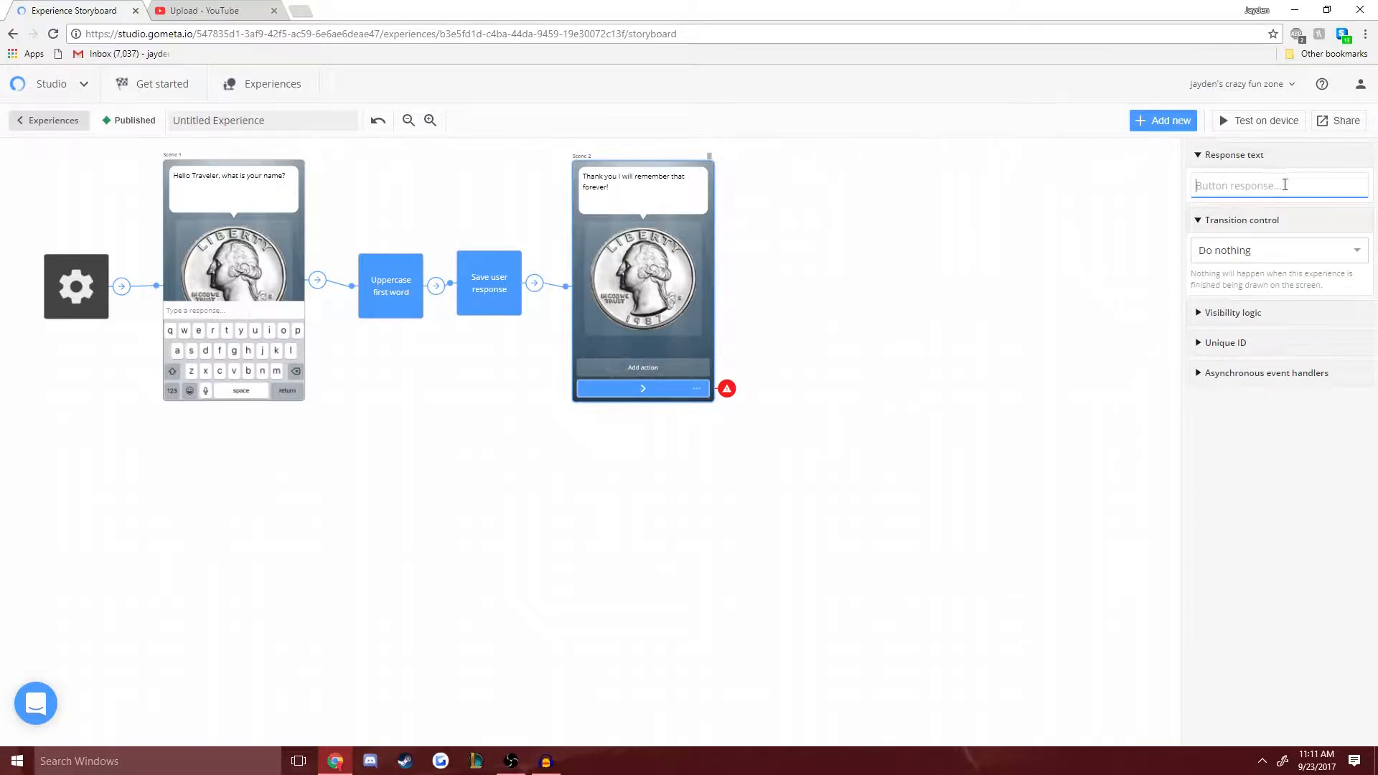
text(Ok)
- Make the "Ok, thank you!" response transition to a new character scene
click(1247, 260)
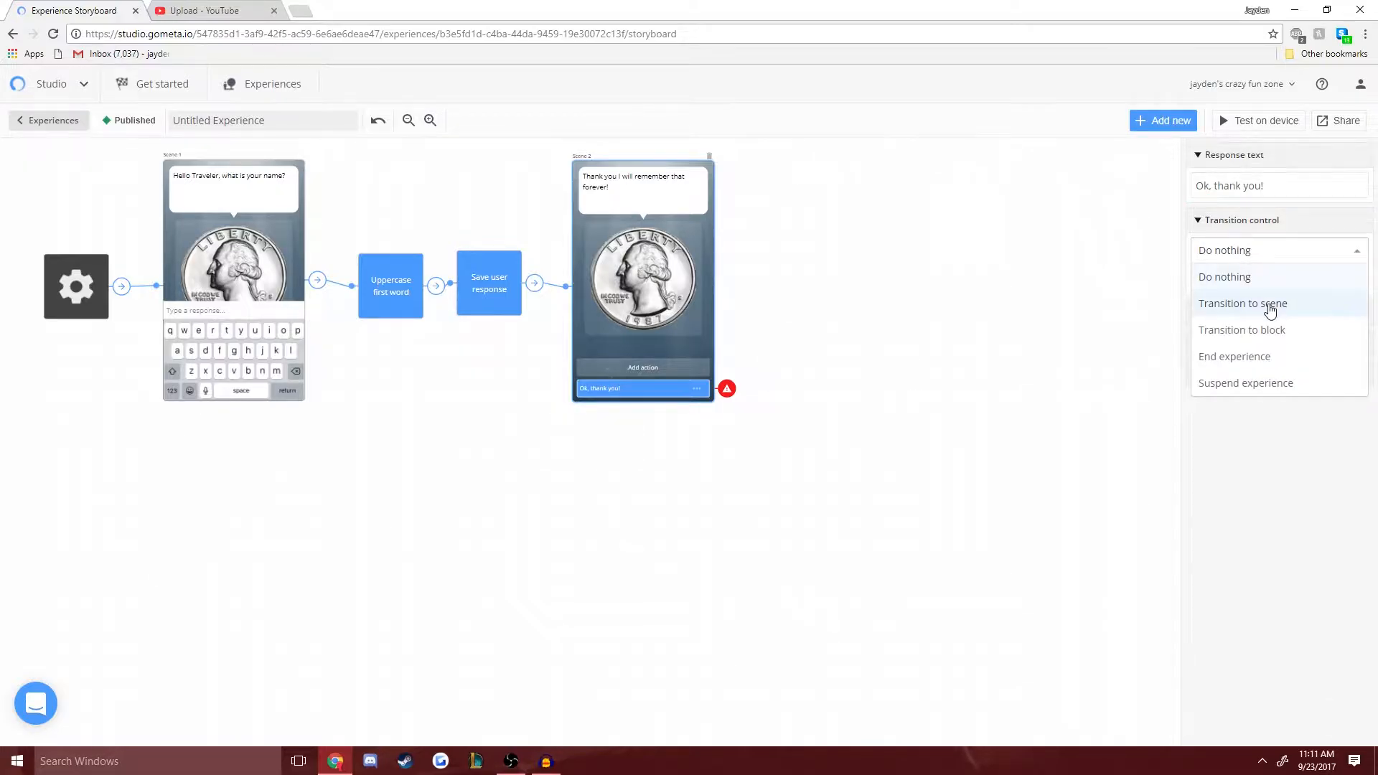
click(1270, 303)
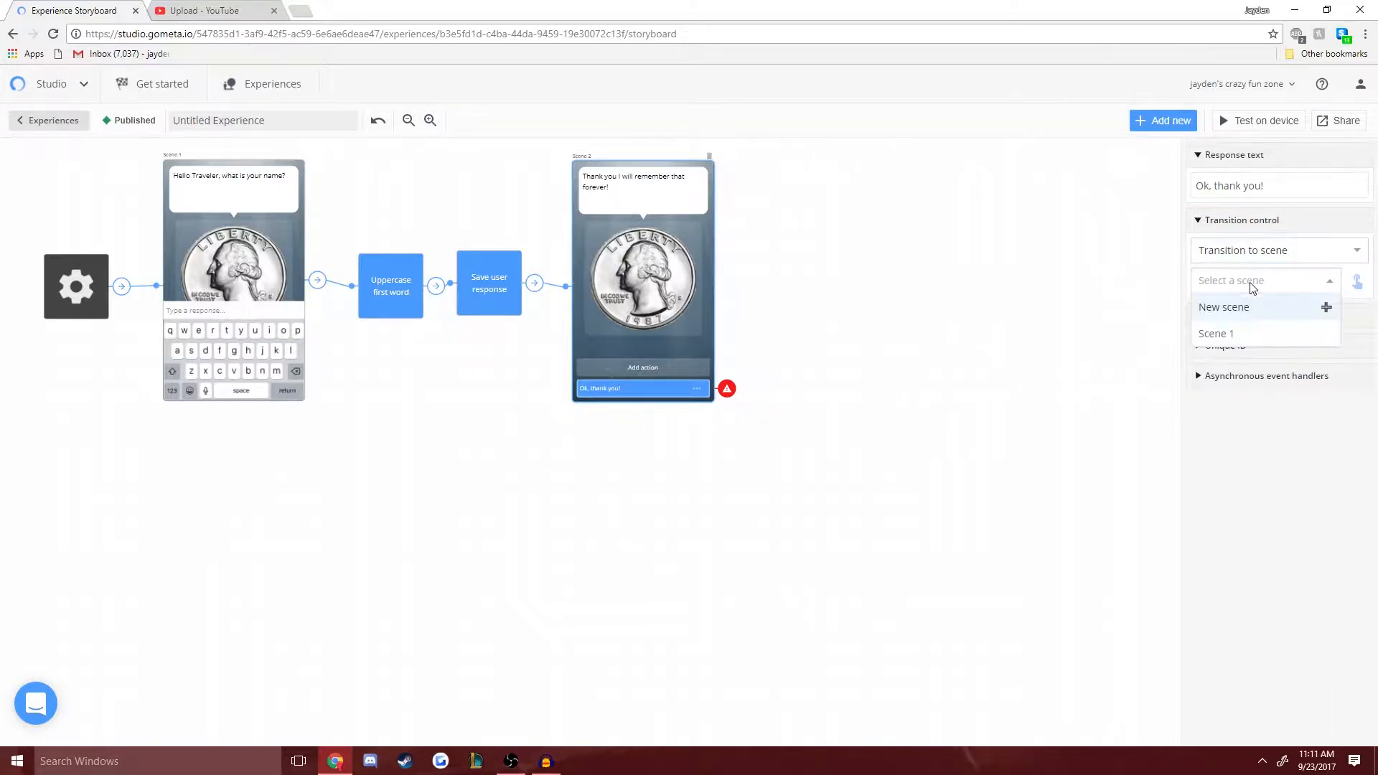
click(1250, 307)
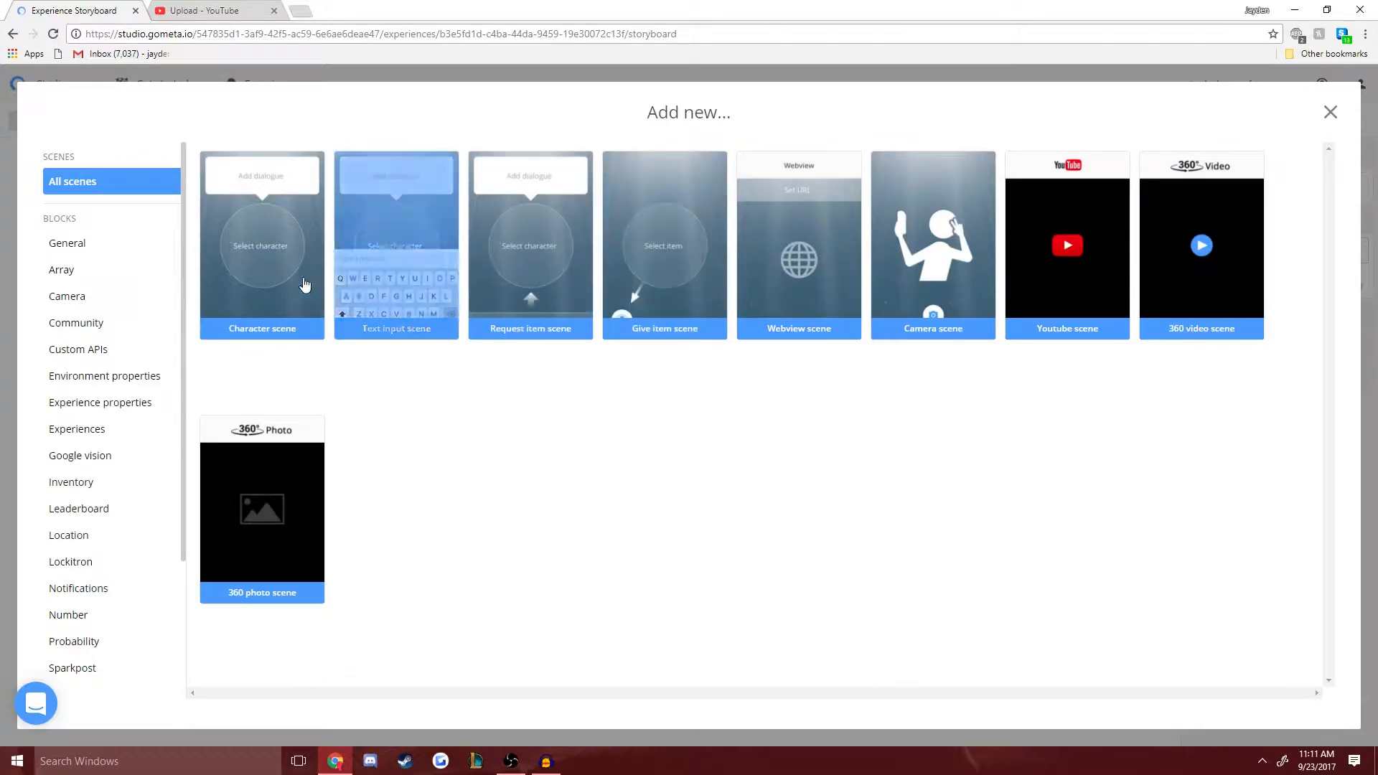
click(304, 282)
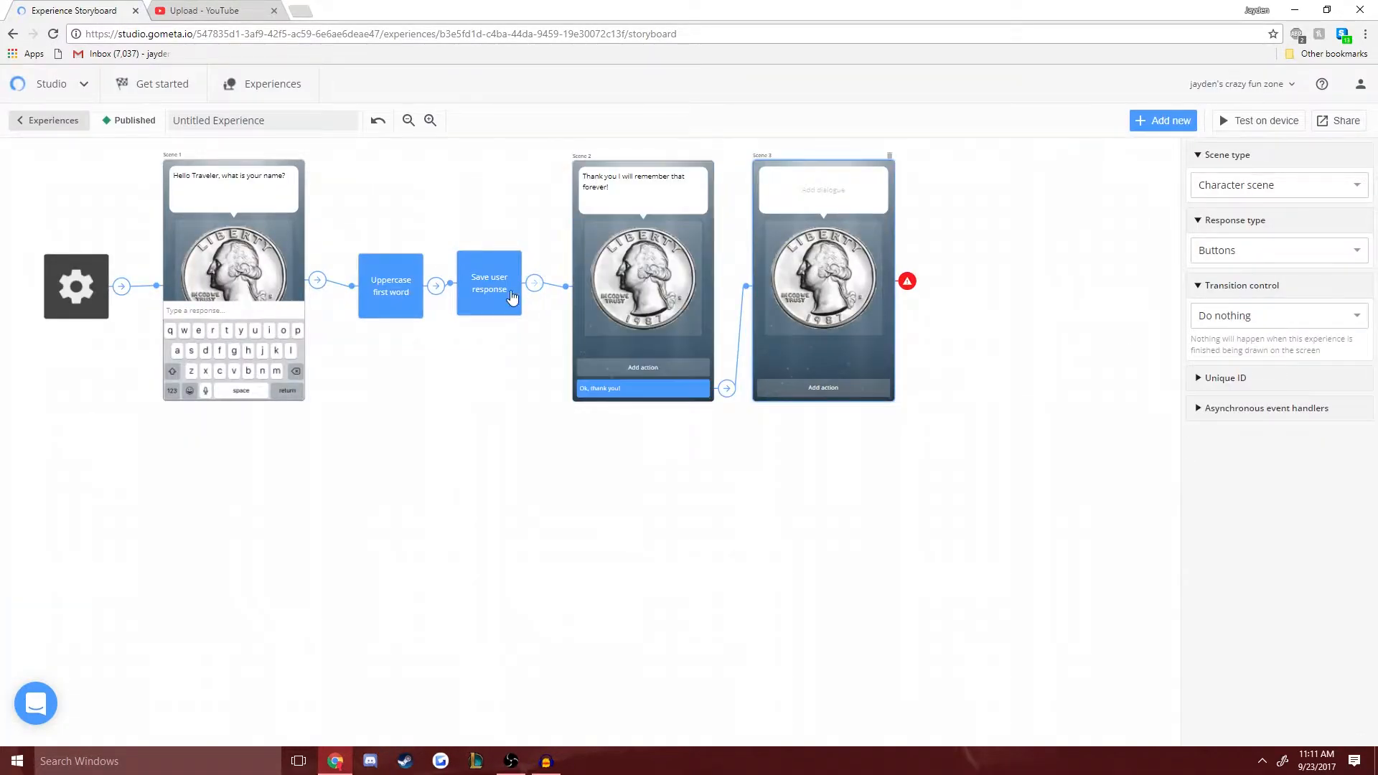
- Give Scene 3 the dialogue "Ok well, I forgot your name already! Was ${props.name} your name?" and a "Yes it was!" response that ends the experience
click(826, 191)
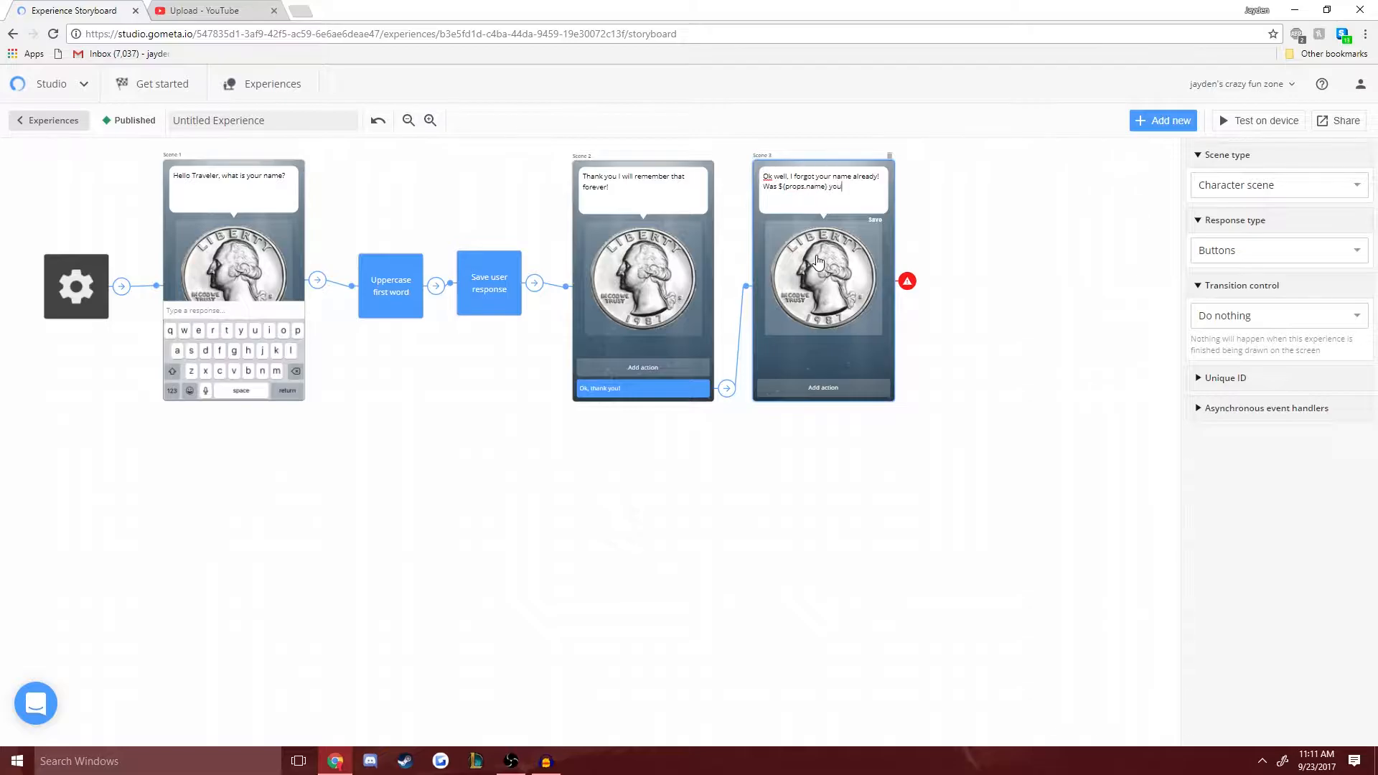
click(1031, 259)
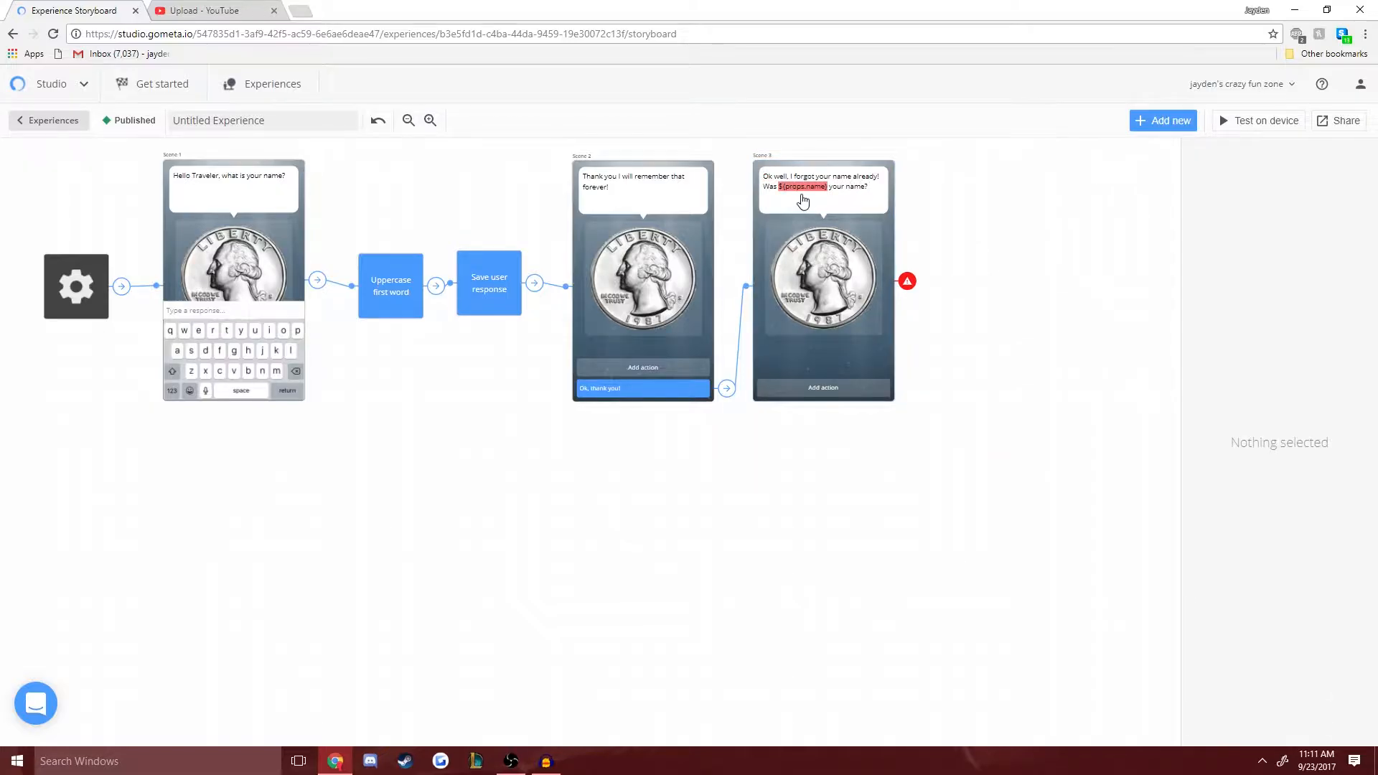
click(822, 387)
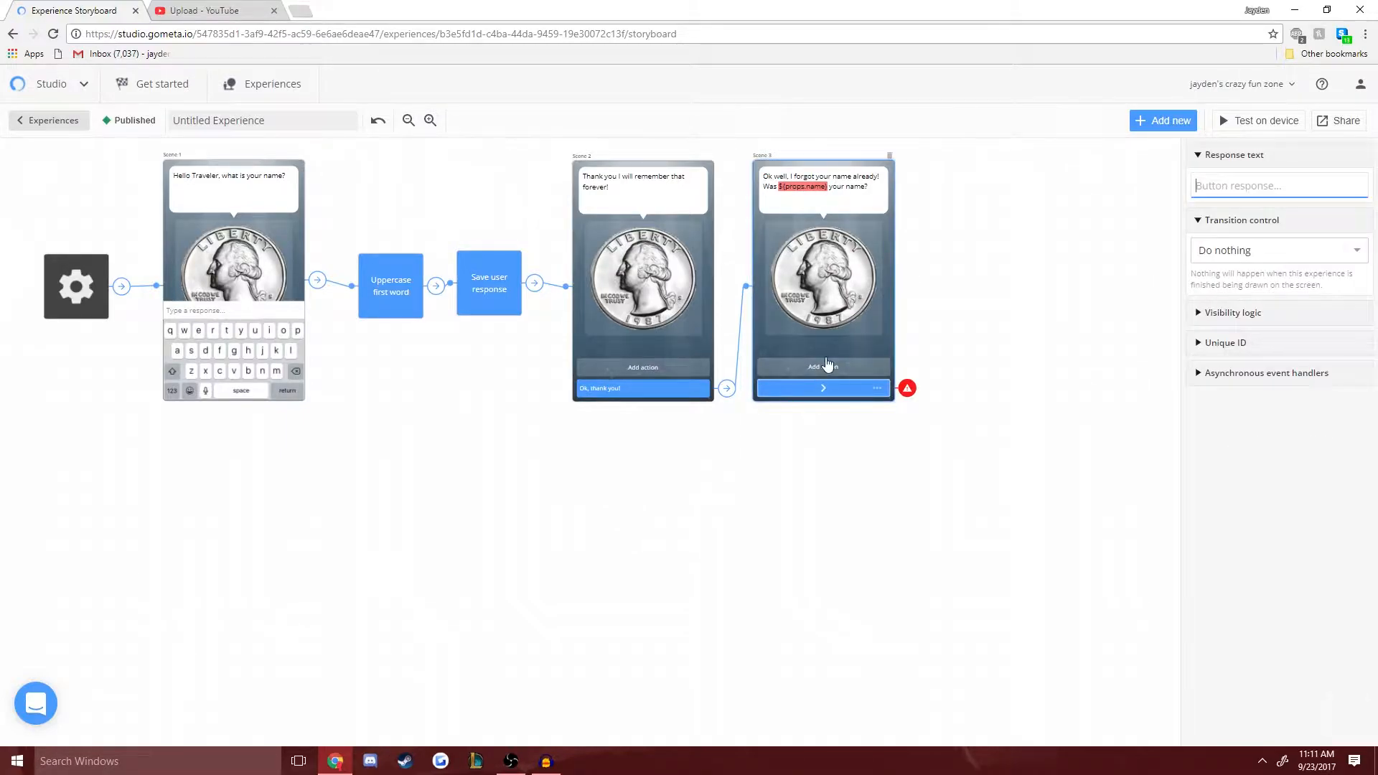
text(Yes it was!)
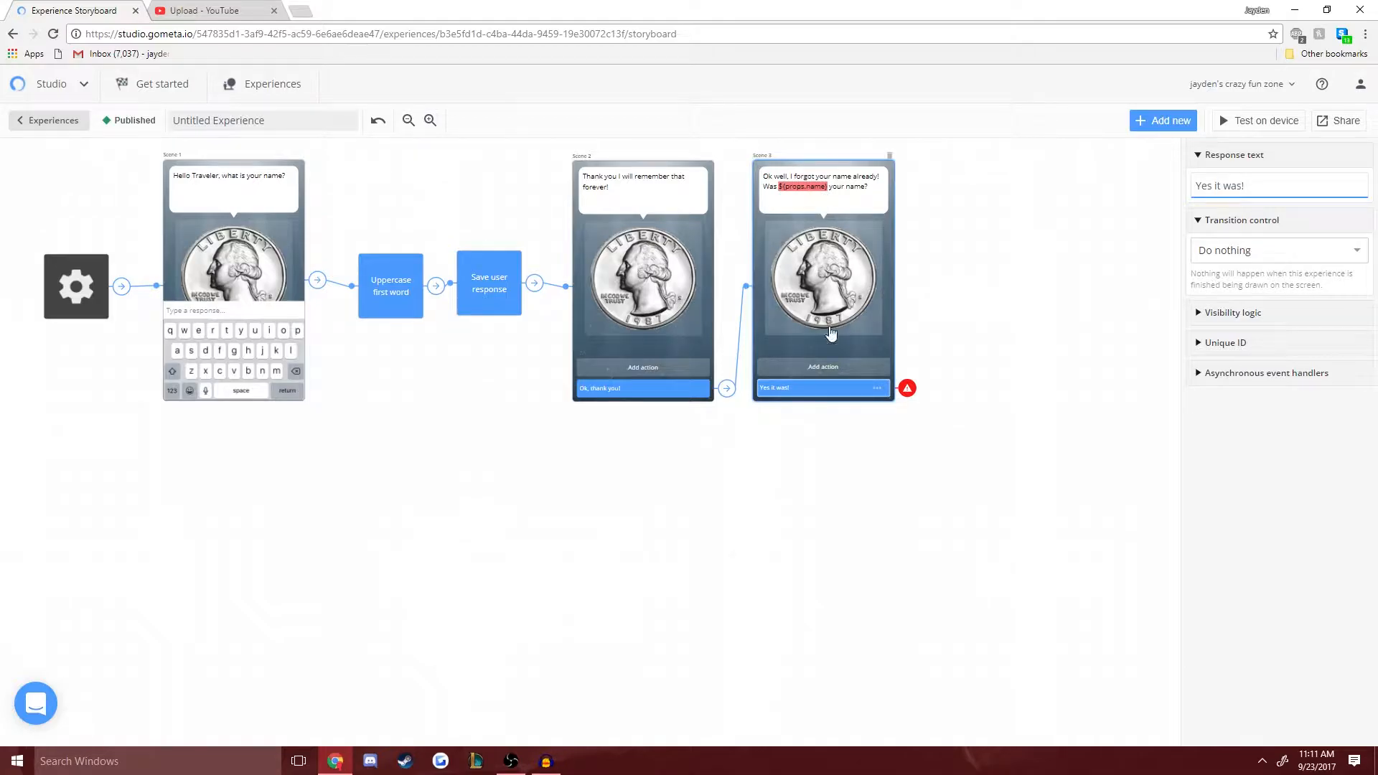
click(1303, 257)
click(1237, 357)
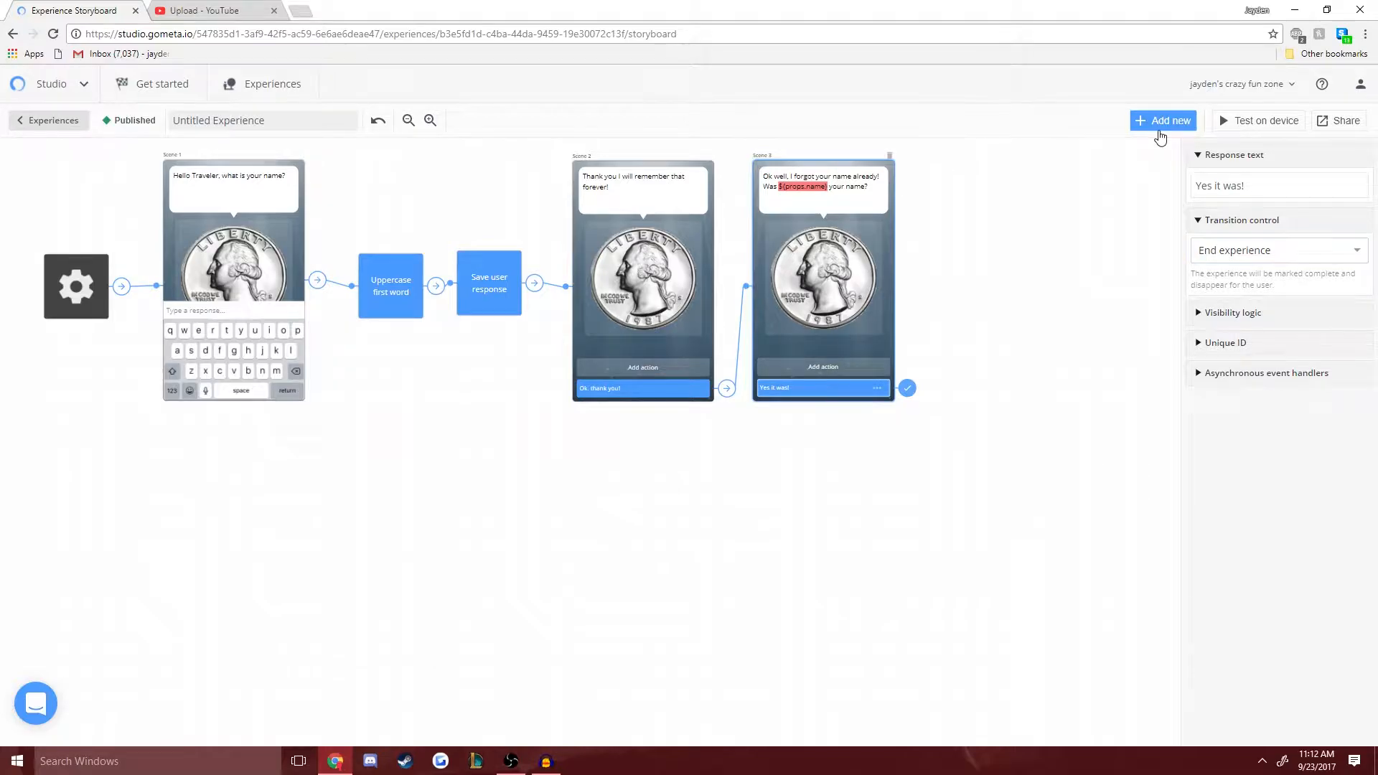
- Review the blocks available in the String category and close the block library
click(1159, 129)
scroll(77, 511, down, 3)
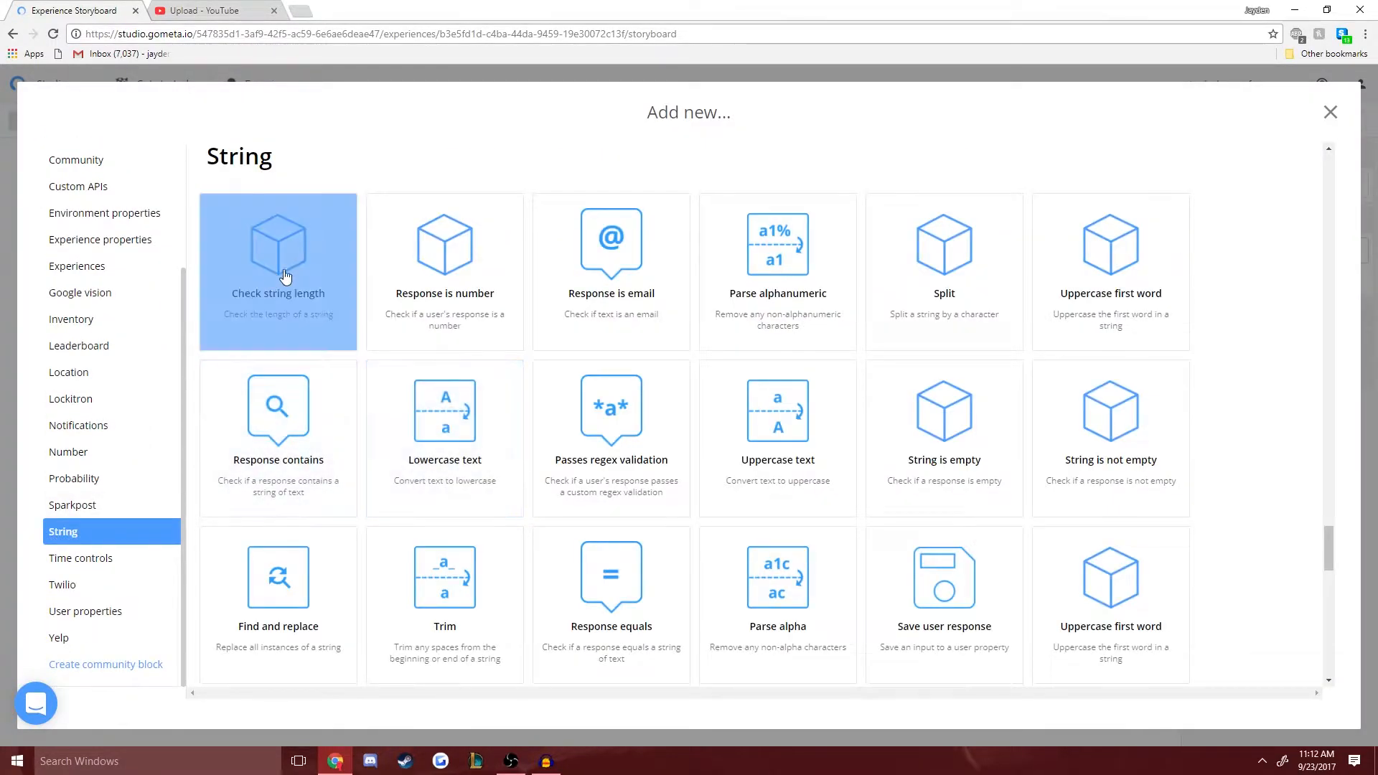
scroll(1149, 431, down, 6)
scroll(1220, 395, up, 4)
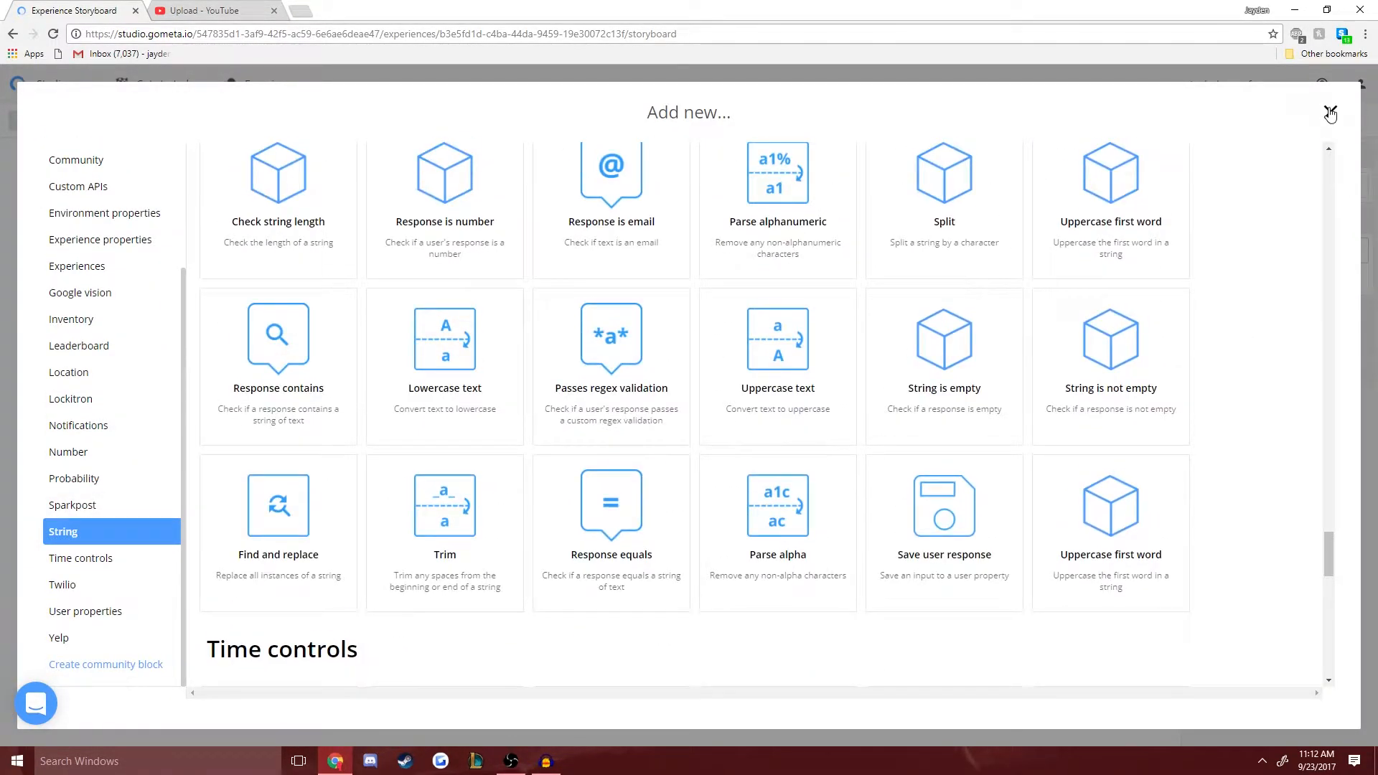
click(1330, 112)
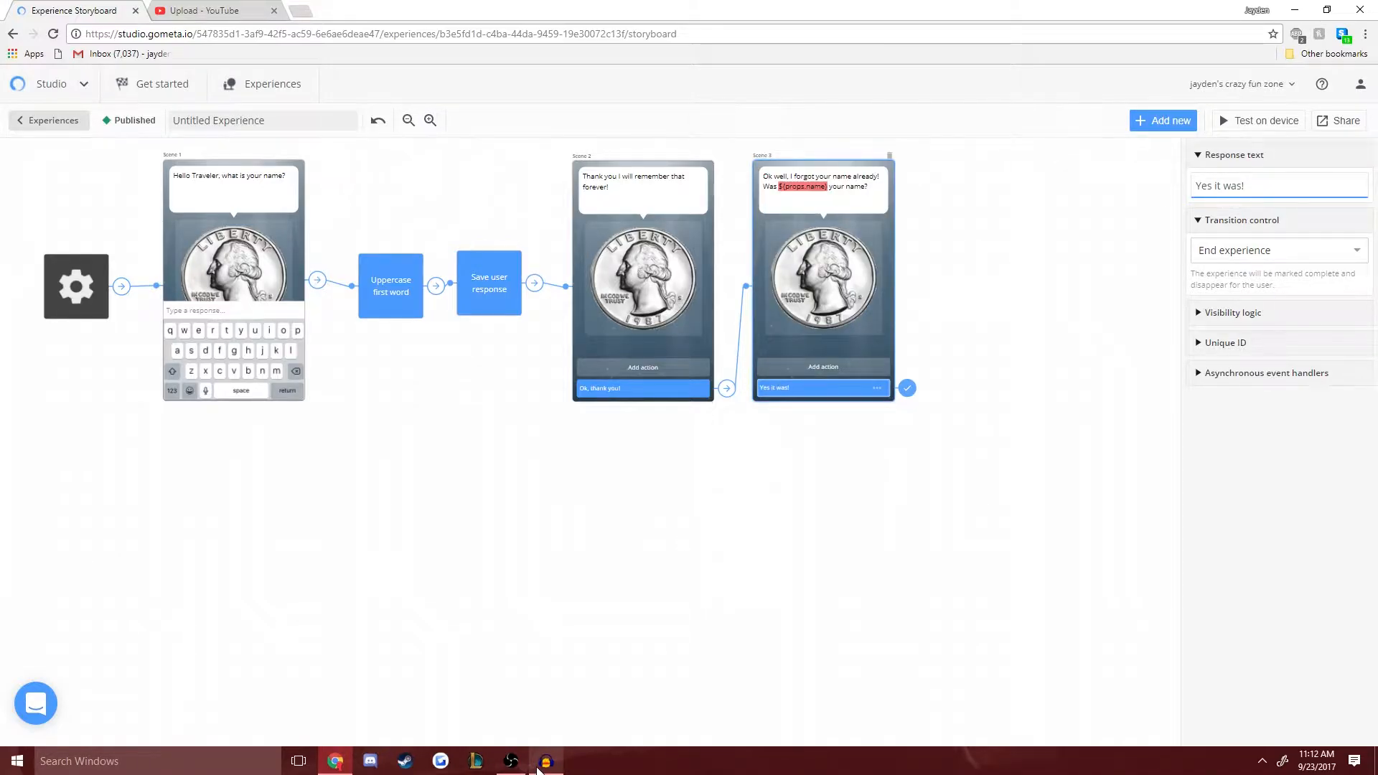
click(542, 765)
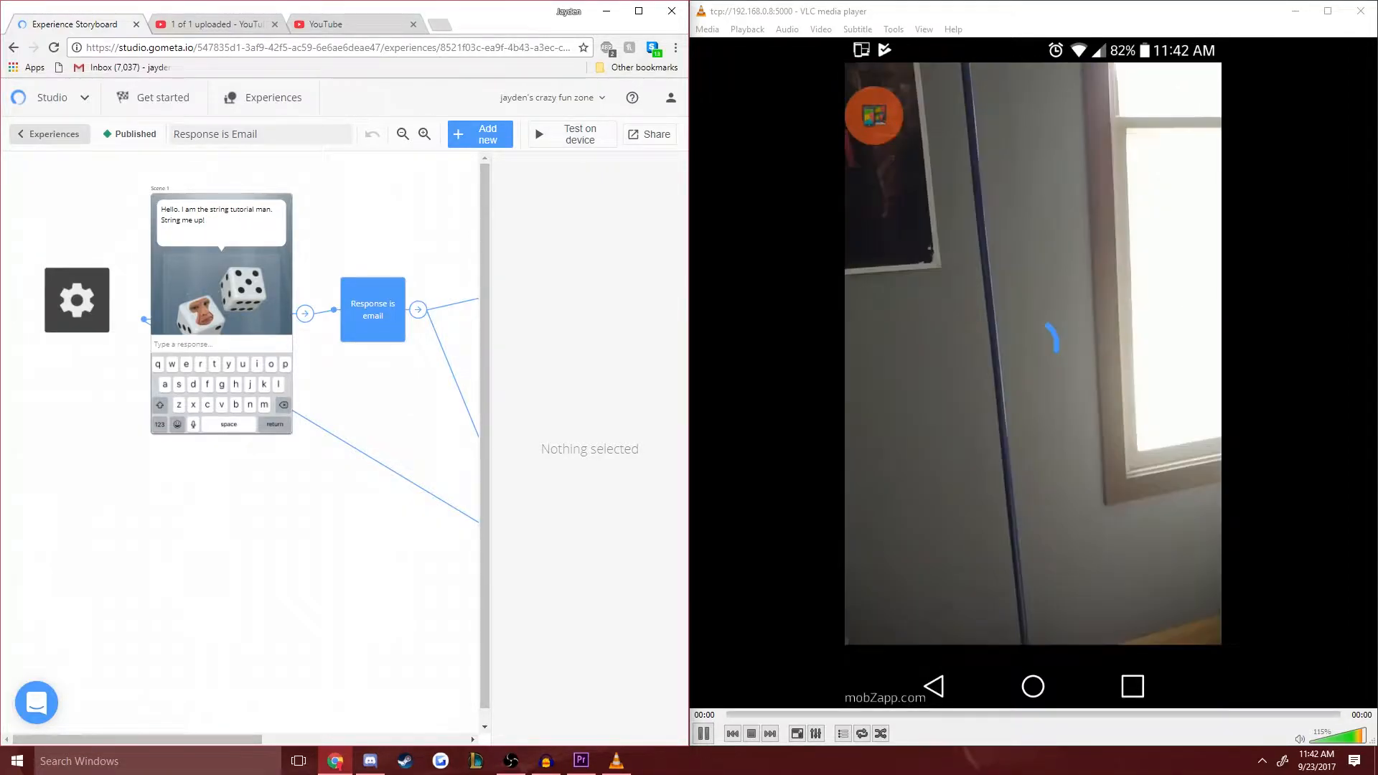
- Return to the list of experiences, open the Numeric! experience and test it on the device
click(32, 103)
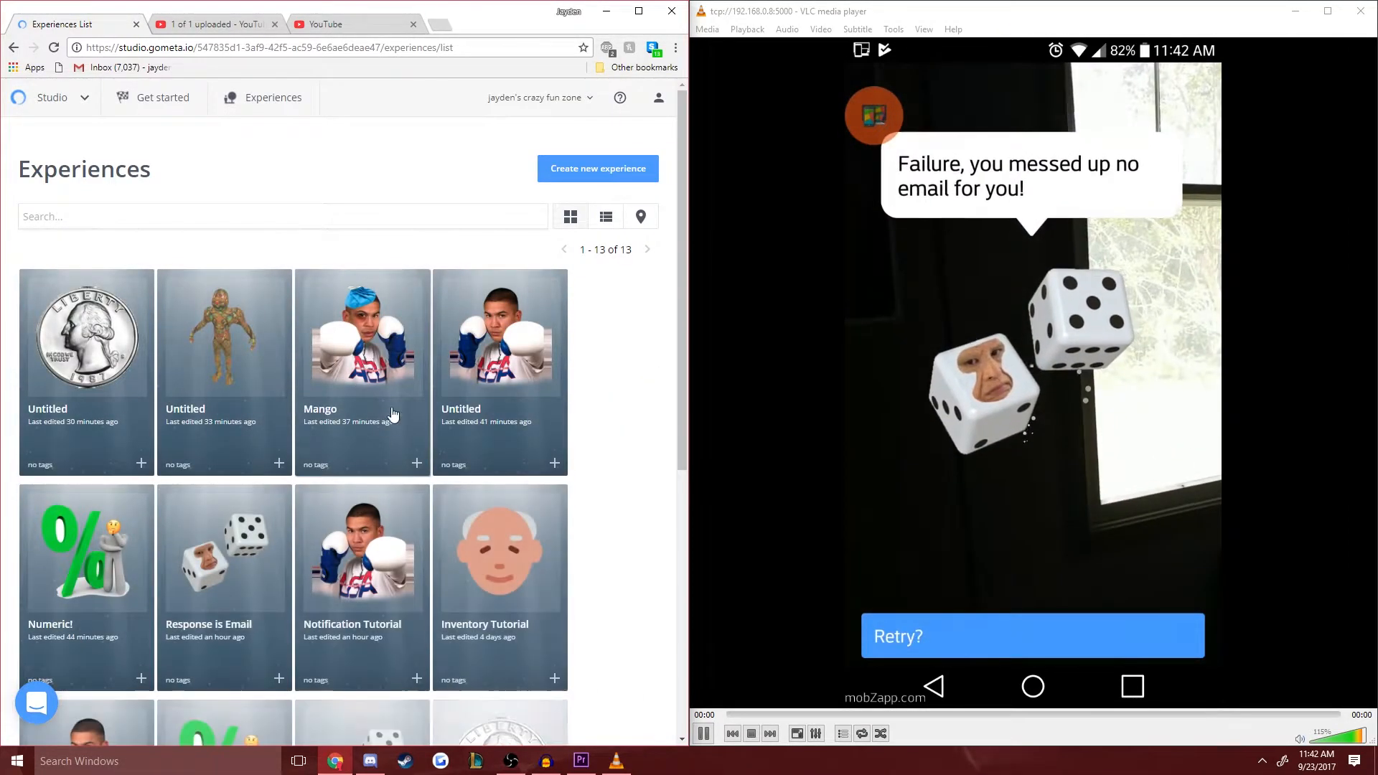
click(121, 599)
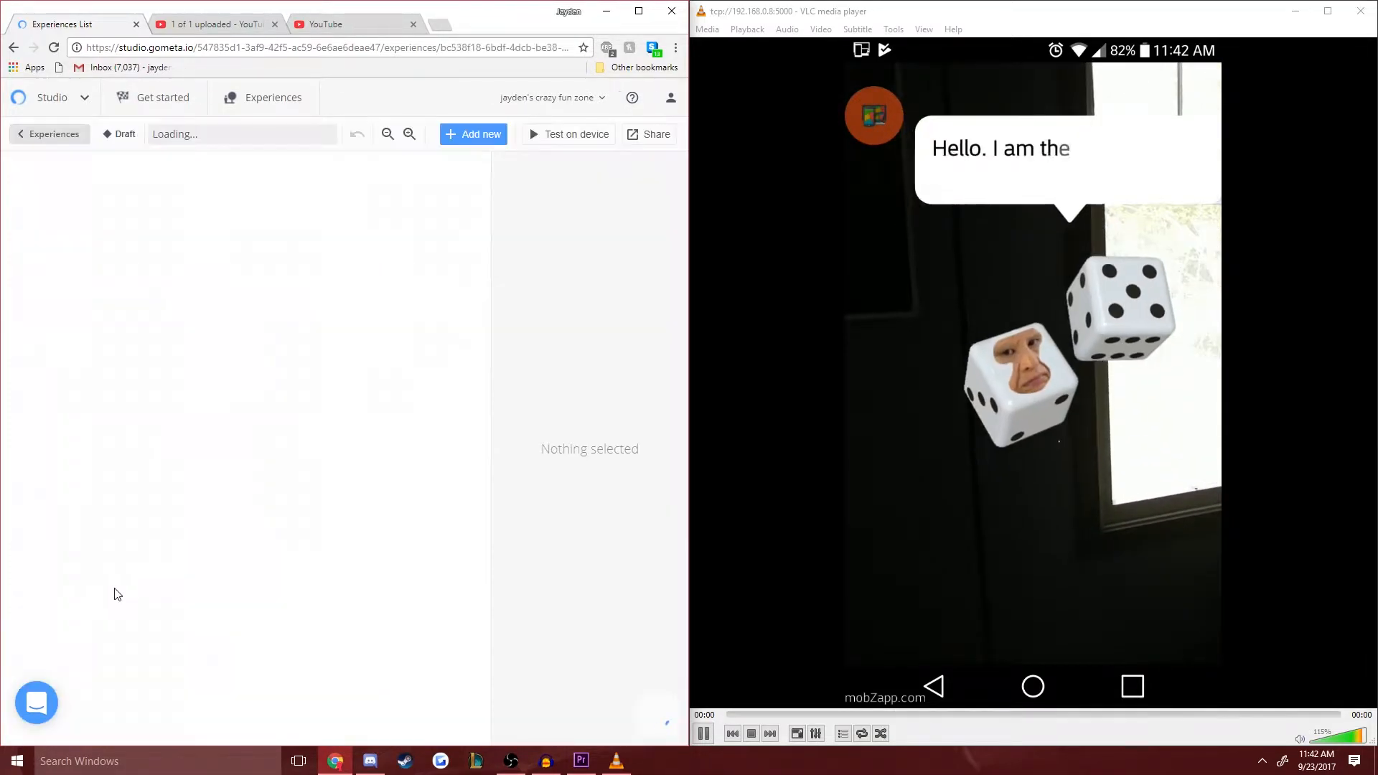
click(572, 136)
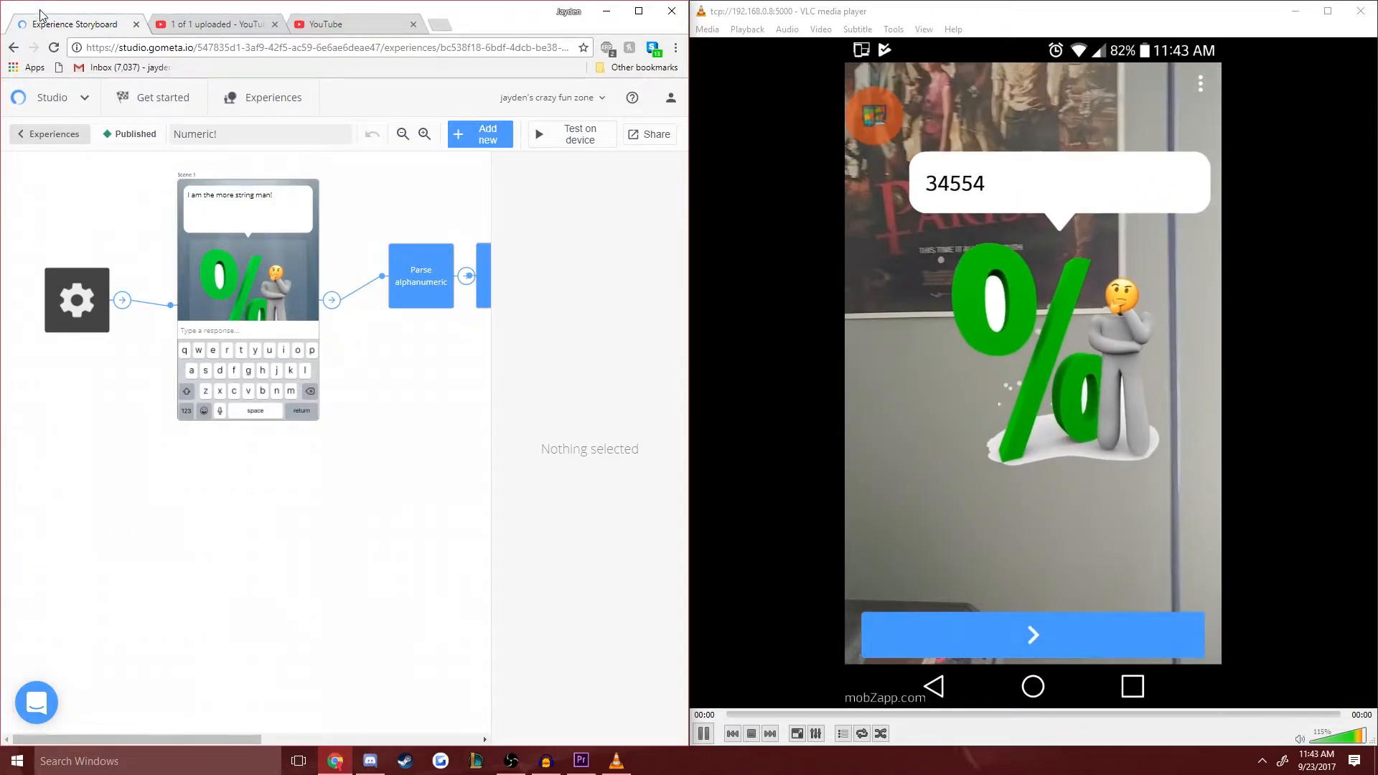
- Go back to the list of experiences and open the untitled boxer experience that uses the Response contains block
click(14, 48)
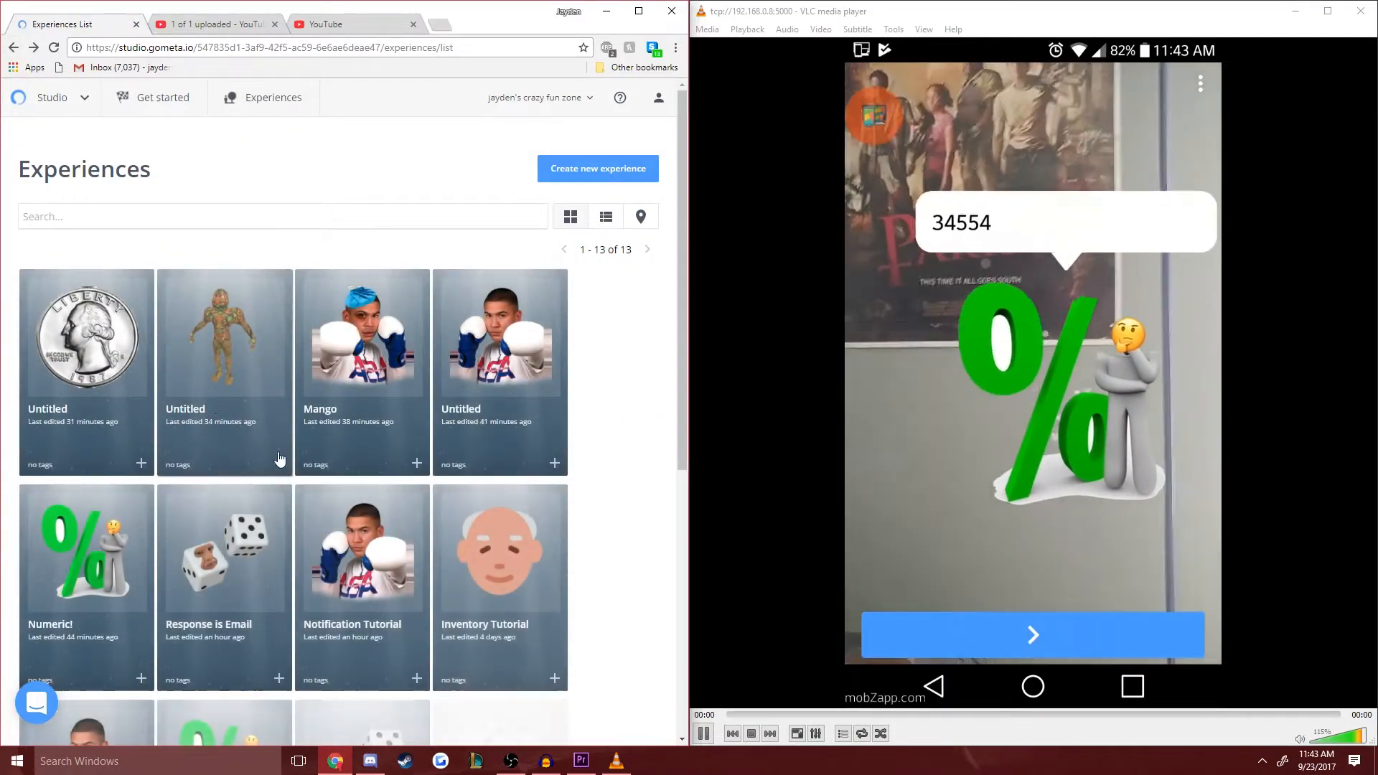
scroll(287, 503, down, 1)
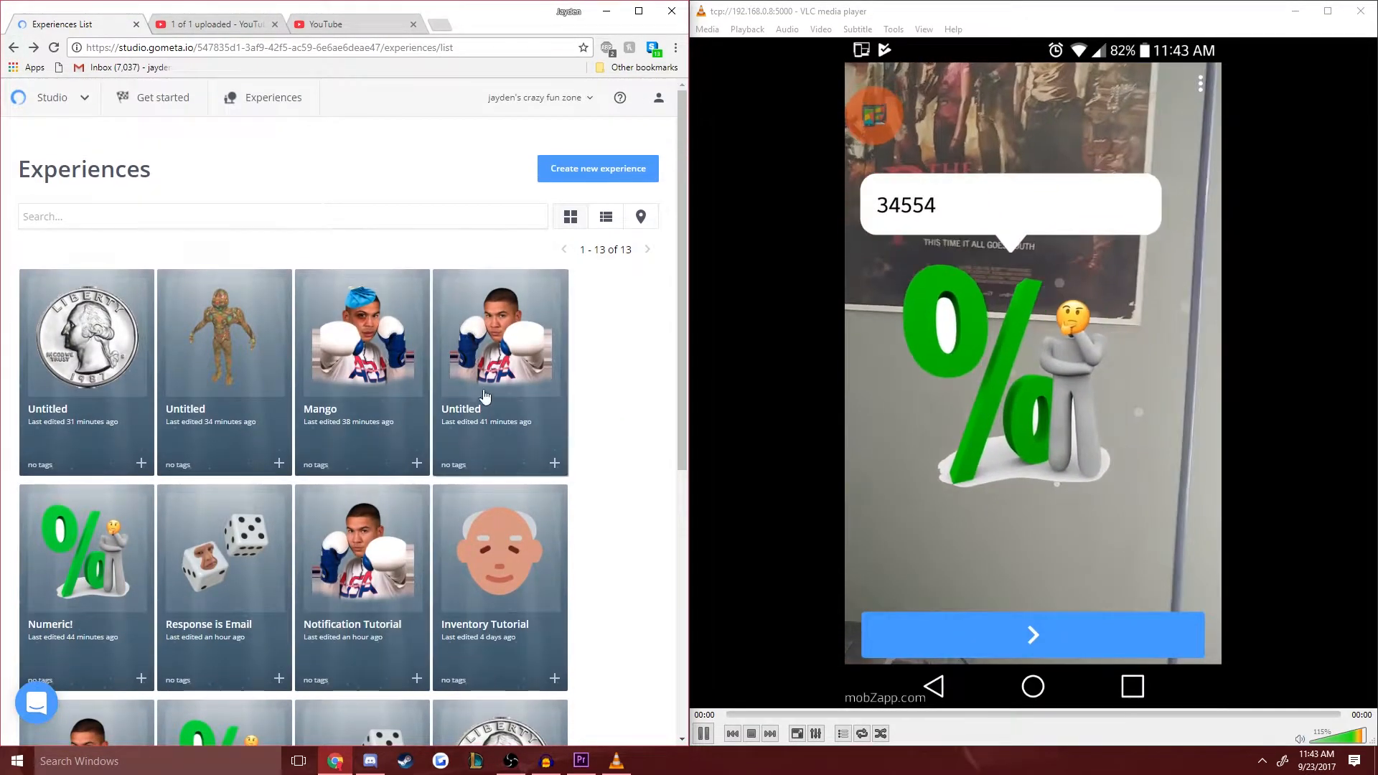
click(483, 381)
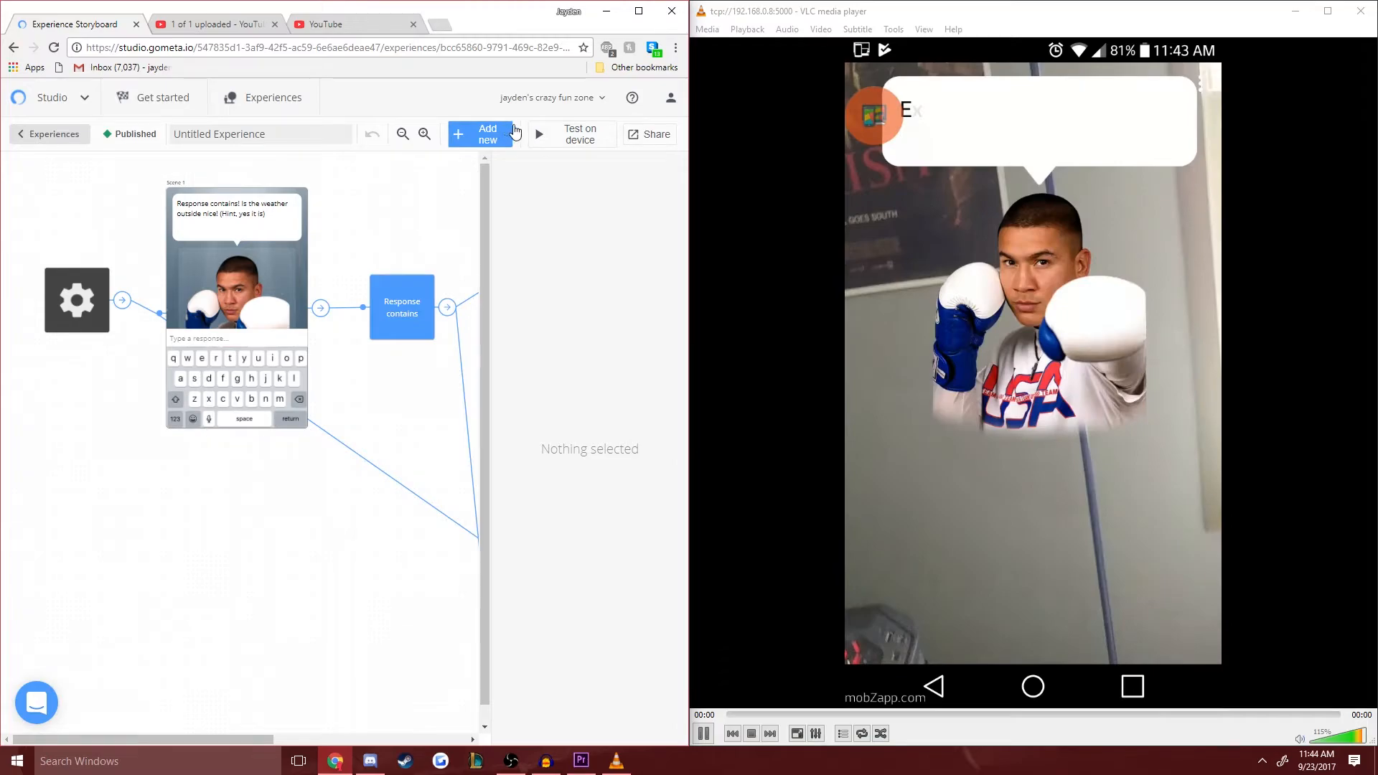
- View the "What is 7+8?" Response equals experience, and open the untitled quarter experience from the list
click(45, 138)
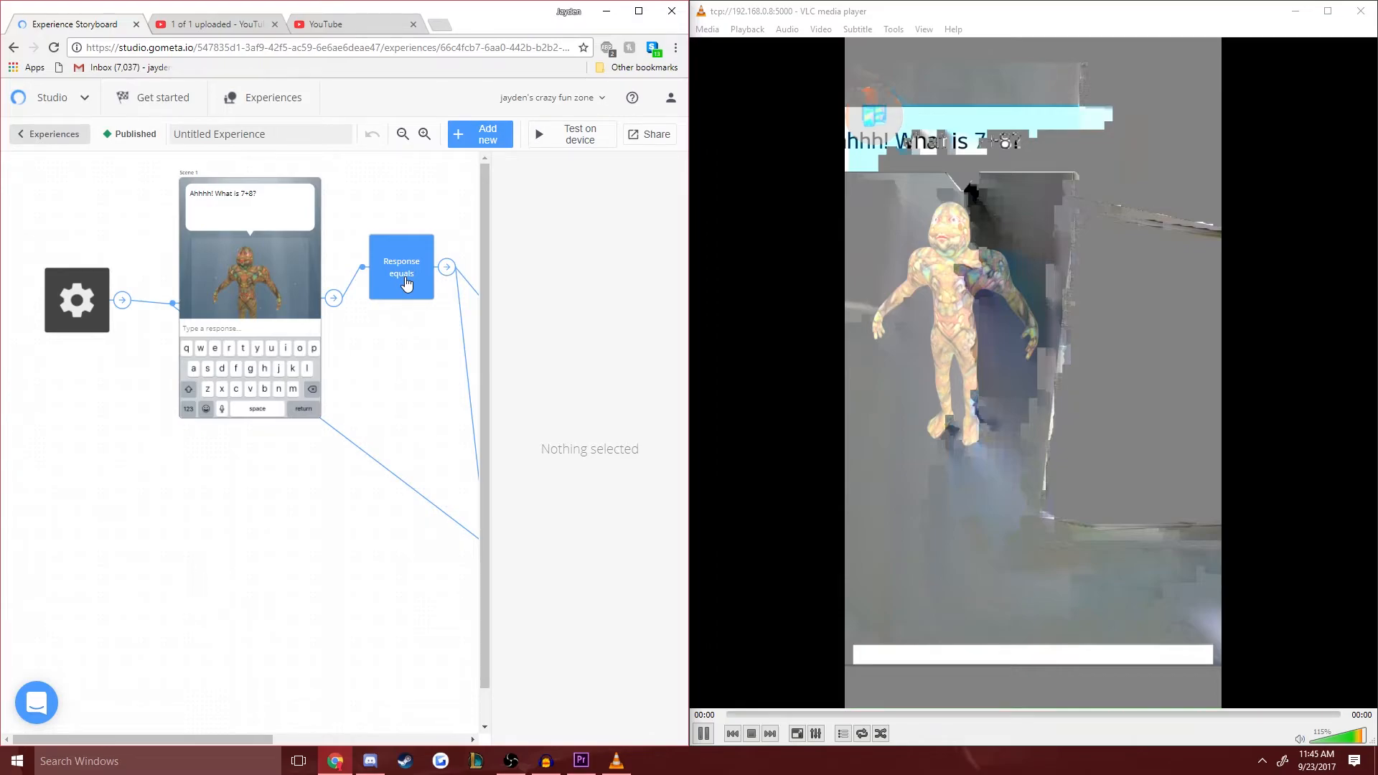
click(13, 49)
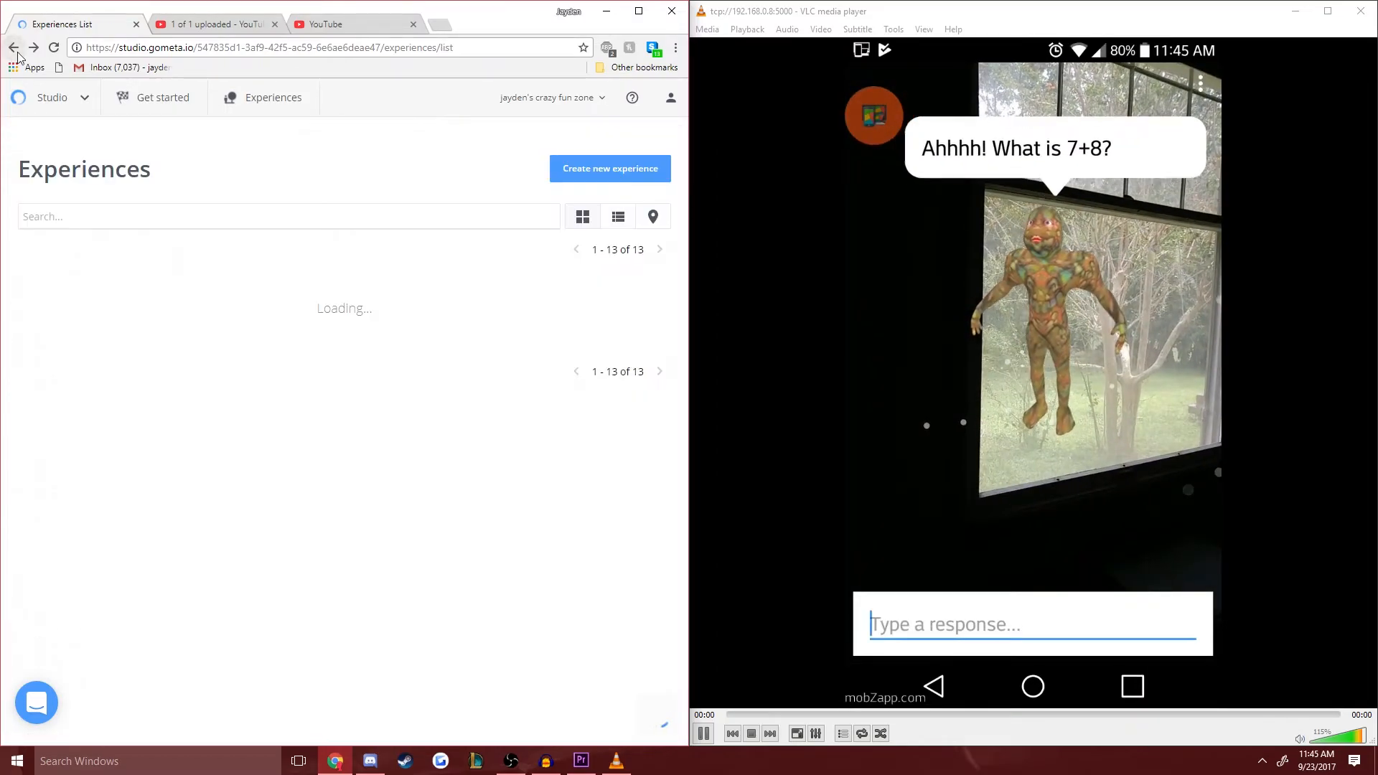
click(101, 373)
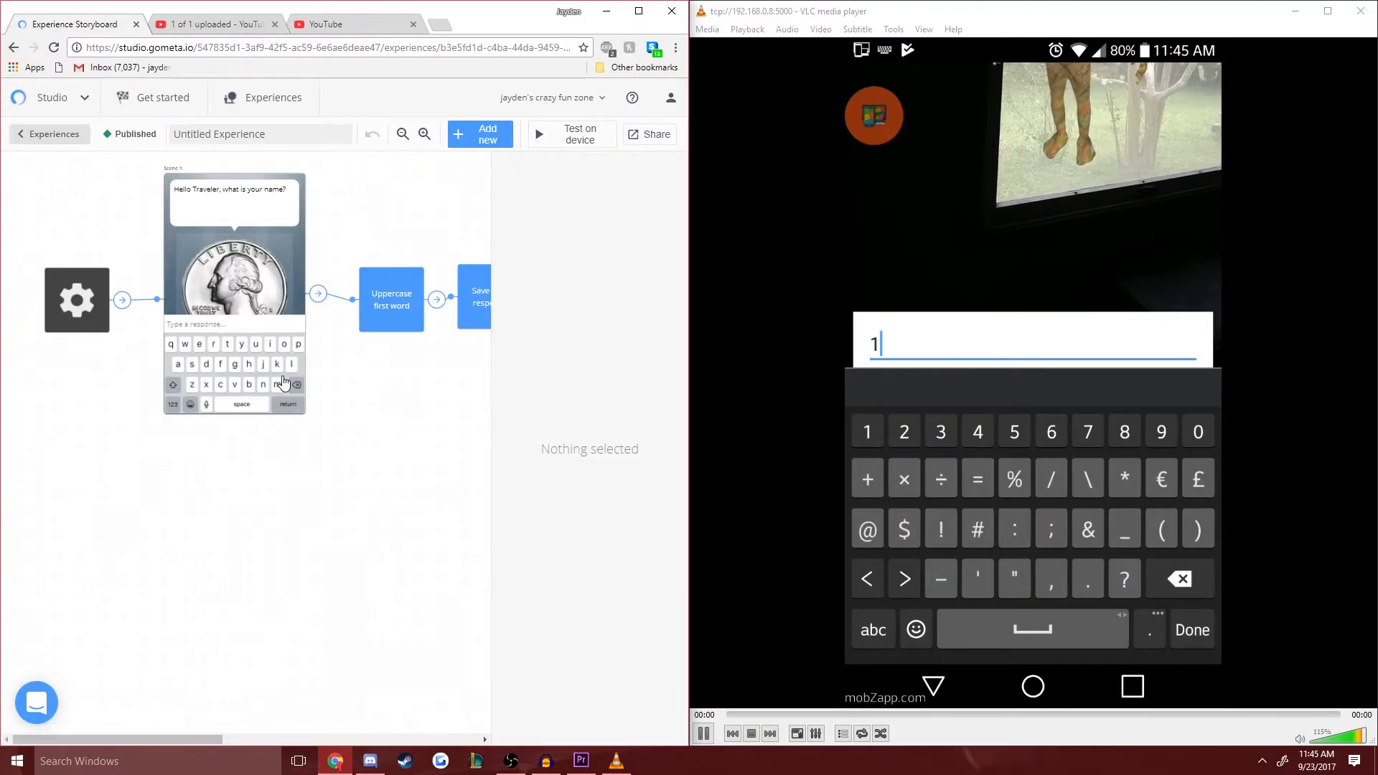